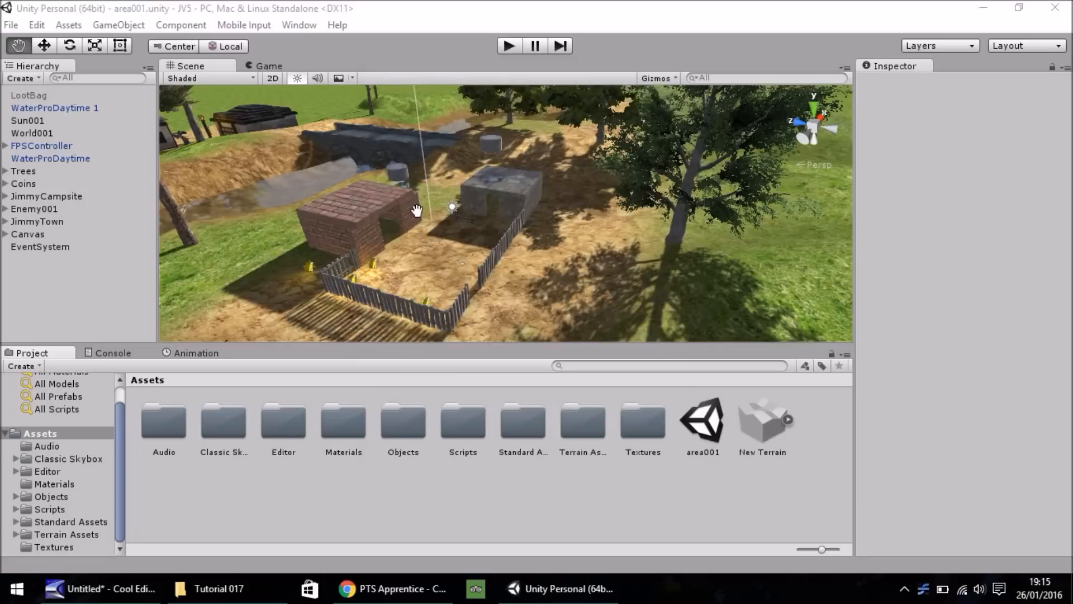
# Delete the Trees group from the scene.
pyautogui.moveTo(367, 210); pyautogui.dragTo(449, 222)
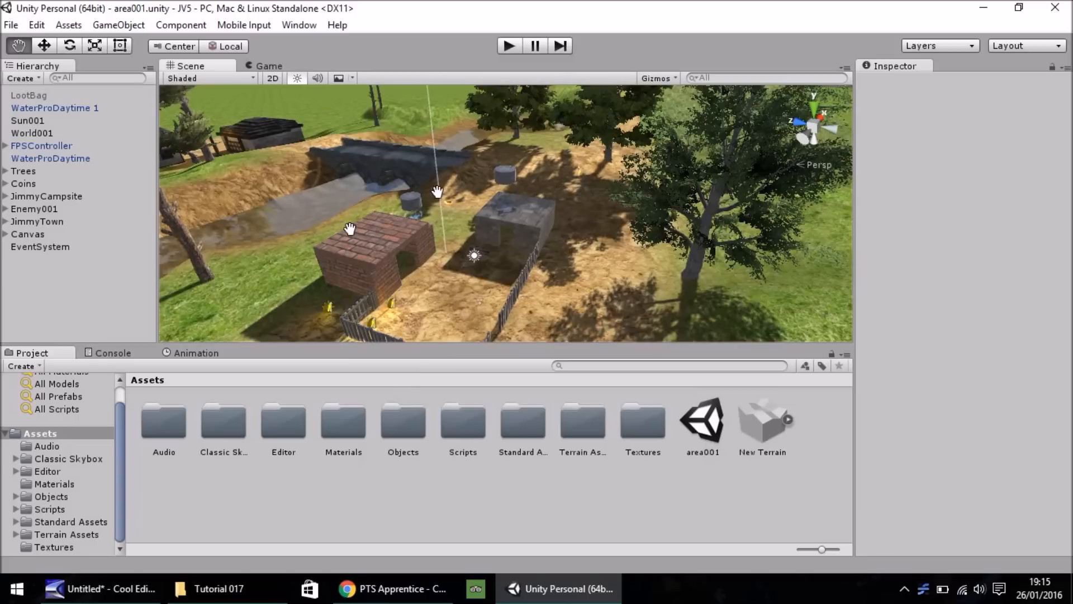
pyautogui.click(21, 172)
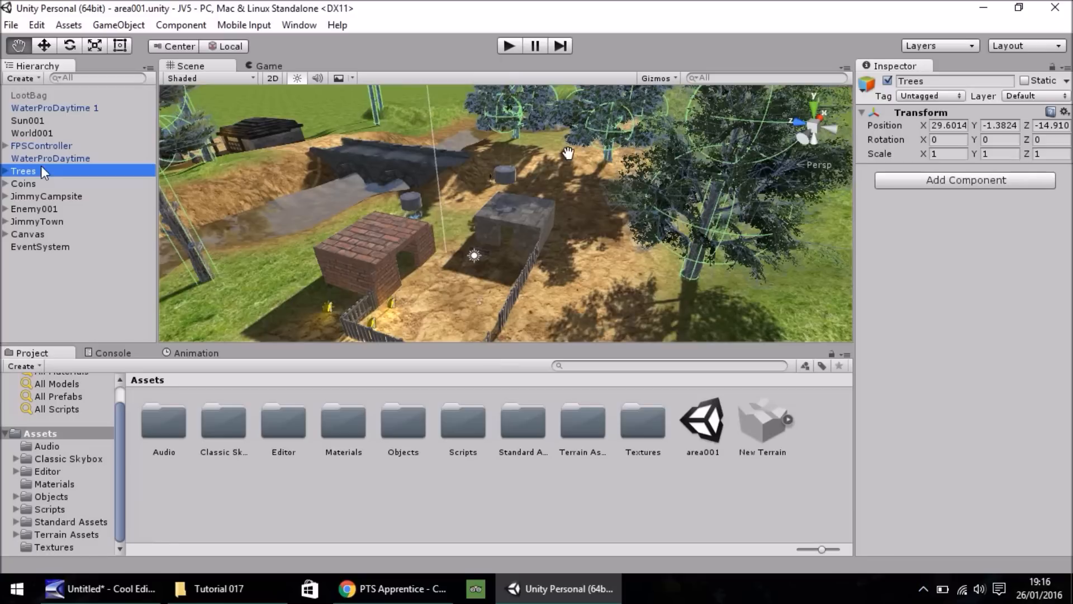
pyautogui.press('Delete')
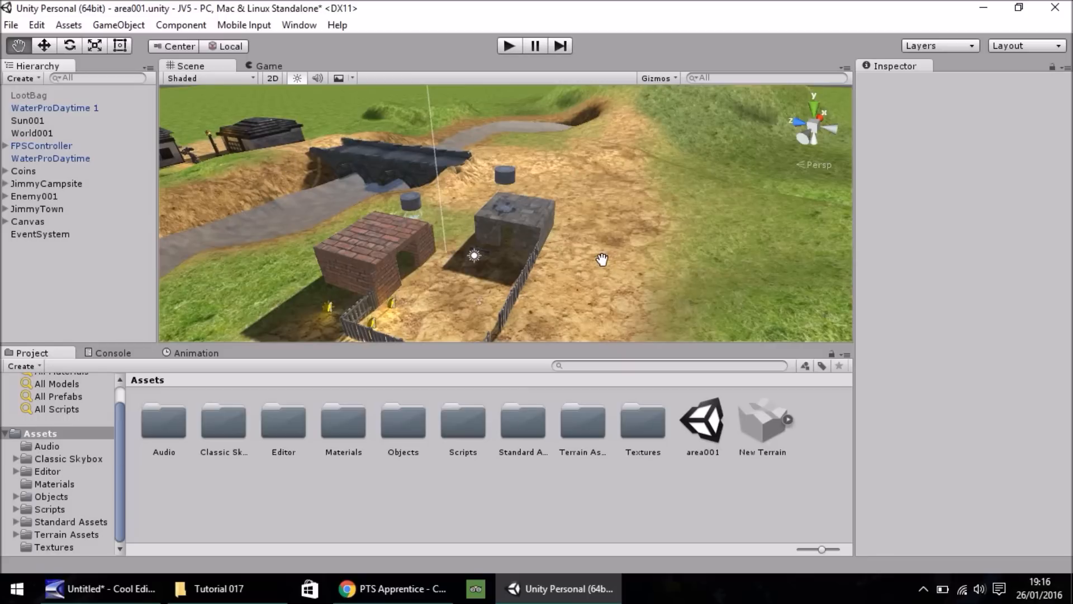
# Delete the SpeedTree folder from Standard Assets/Environment in the project.
pyautogui.click(16, 522)
pyautogui.moveTo(123, 472); pyautogui.dragTo(118, 493)
pyautogui.click(66, 511)
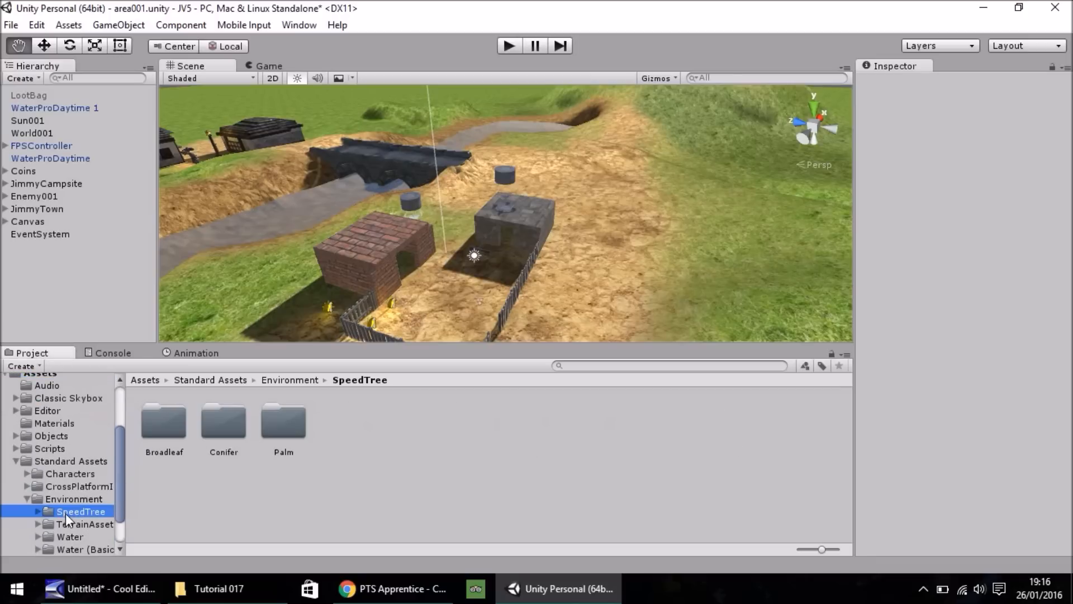
pyautogui.press('Delete')
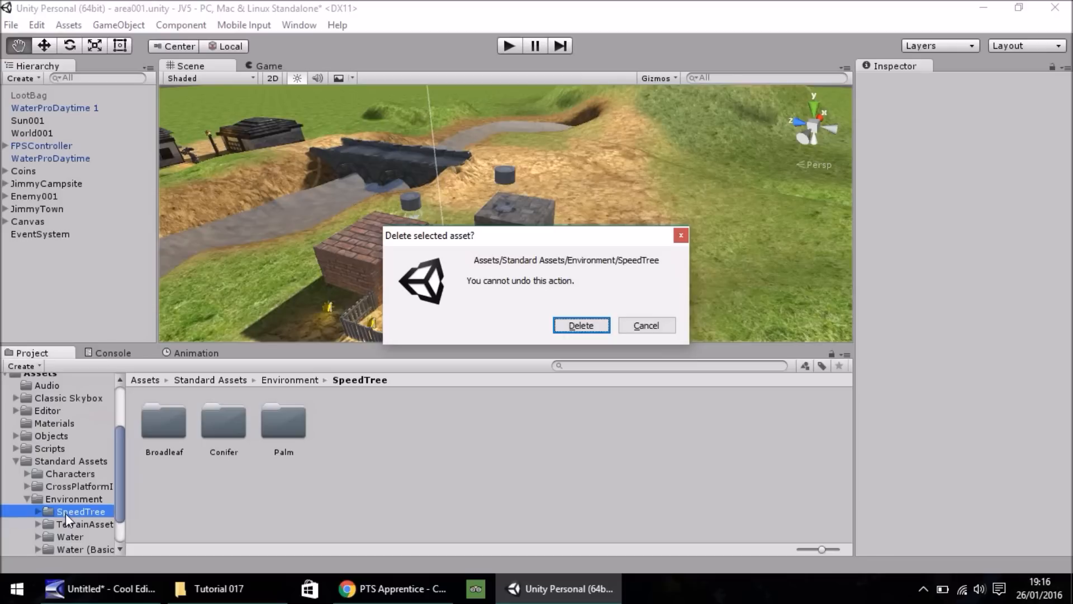
pyautogui.press('Return')
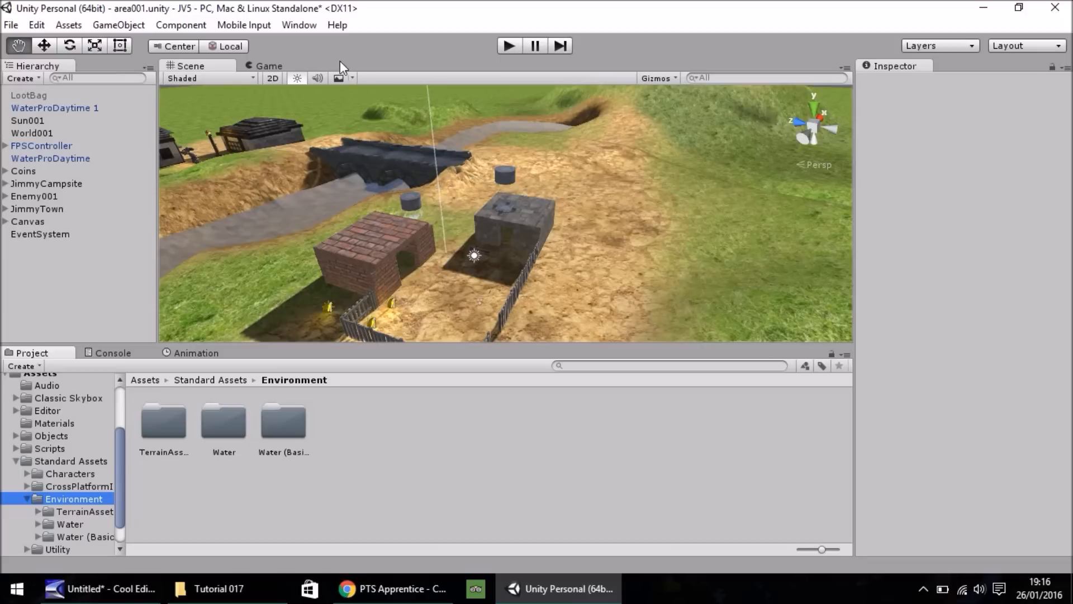
# Search the Asset Store for "terrain assets", view the free Terrain Assets package by Unity Technologies, and close the store.
pyautogui.click(295, 25)
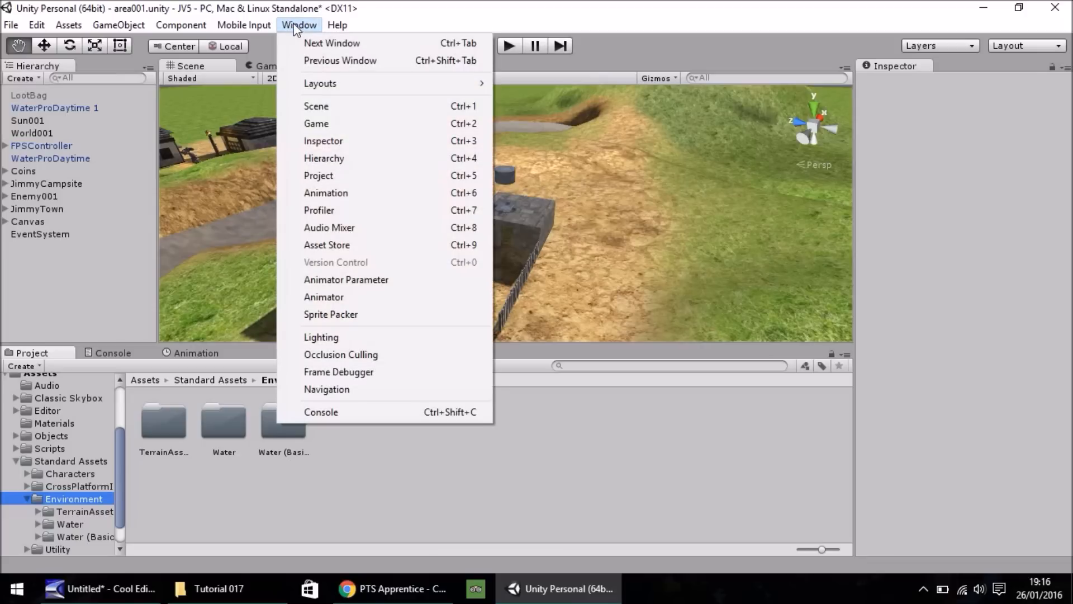
pyautogui.click(360, 245)
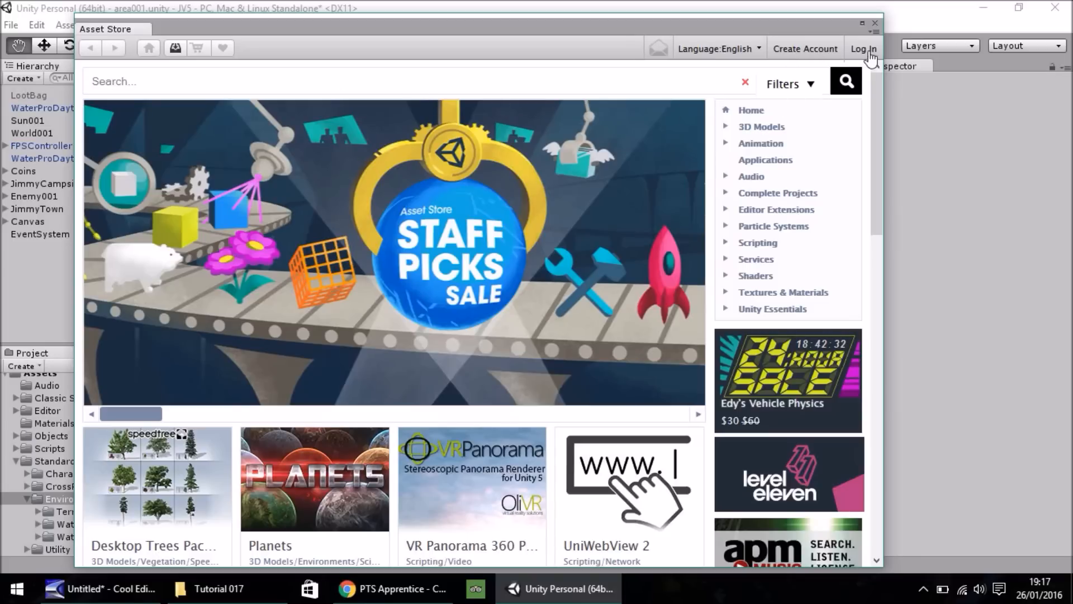
pyautogui.click(377, 83)
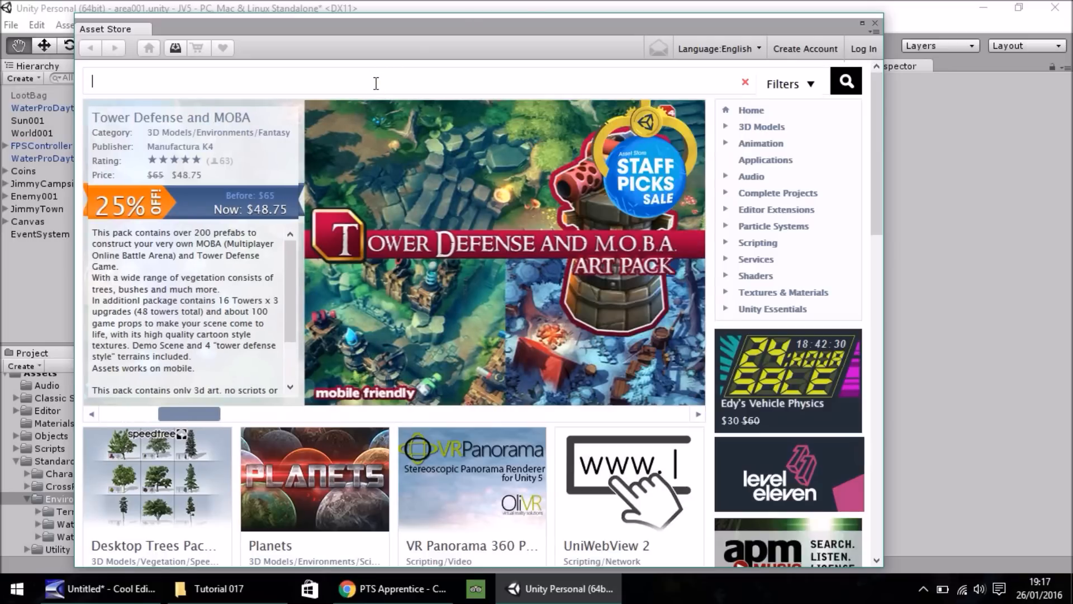
pyautogui.write('terrain assets')
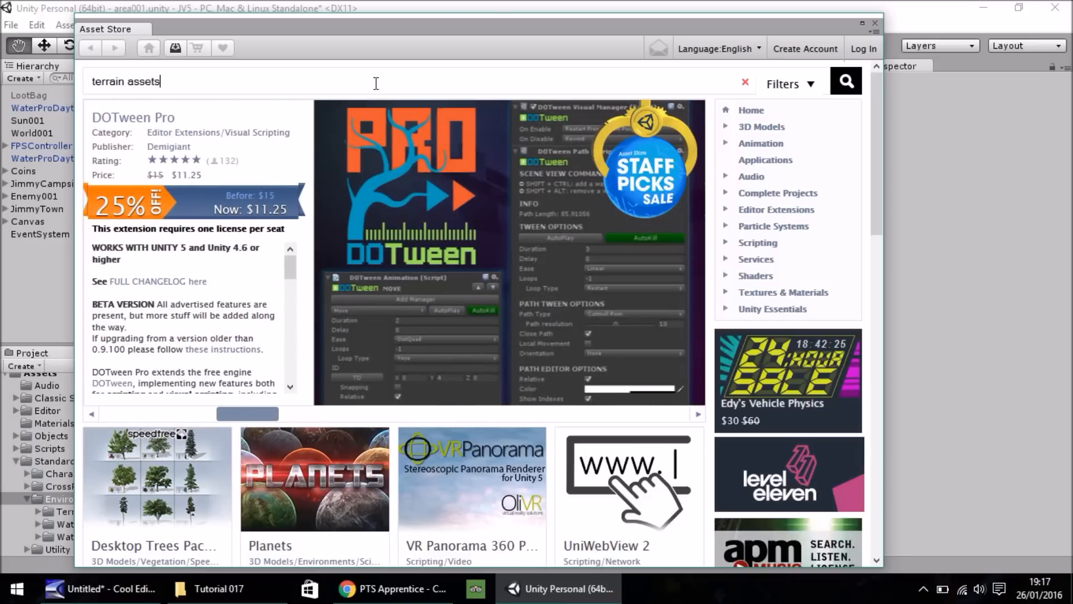
pyautogui.hotkey('ctrl', 'a')
pyautogui.press('BackSpace')
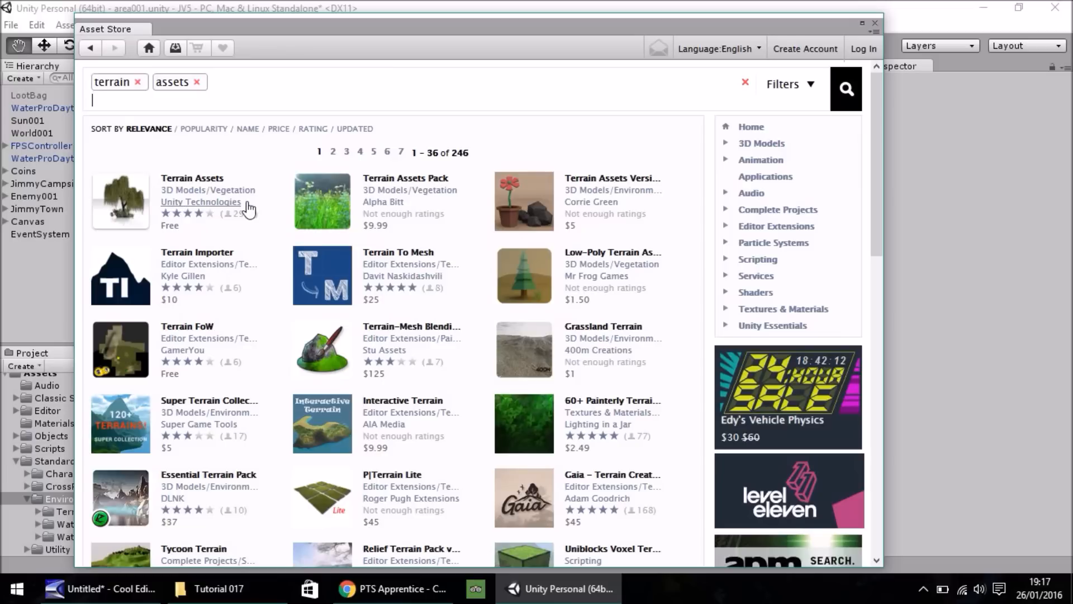
pyautogui.click(191, 180)
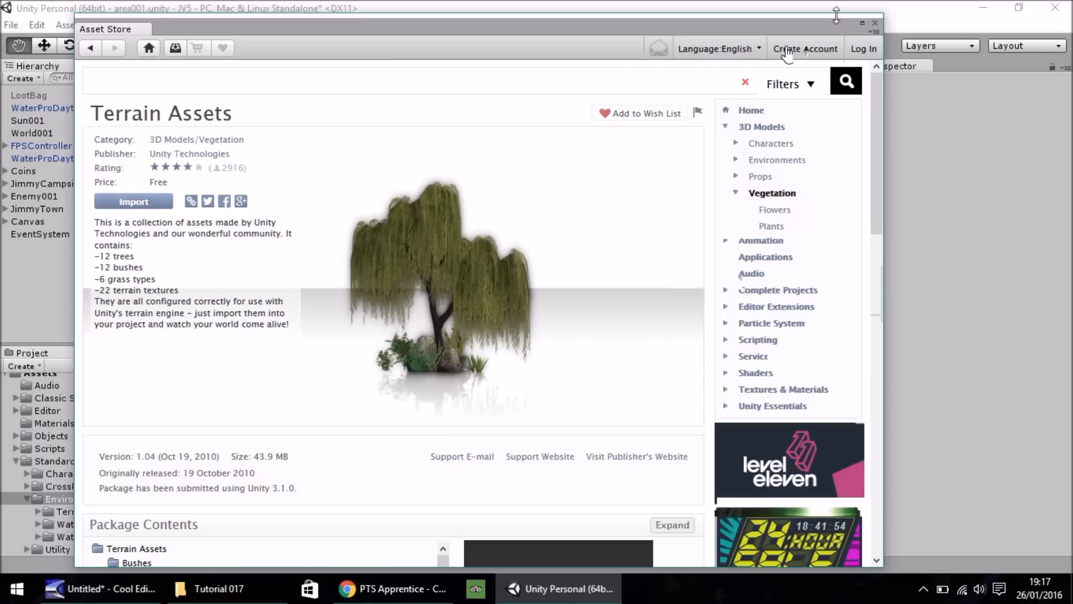
pyautogui.click(875, 23)
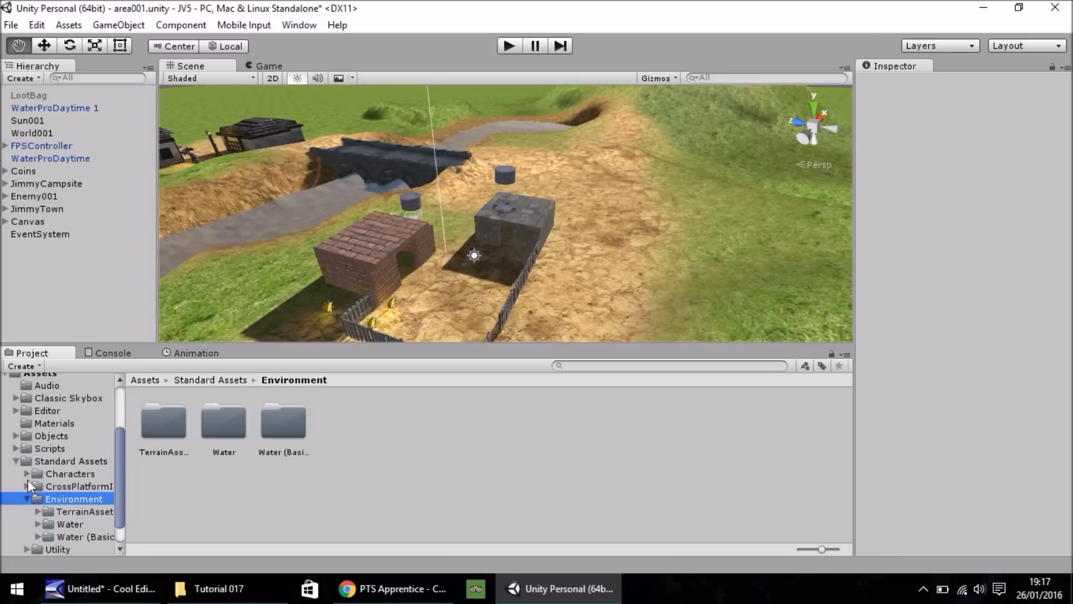
# Place the Alder tree from Terrain Assets/Trees Ambient-Occlusion into the scene on the ground beyond the stone hut's fence.
pyautogui.click(17, 460)
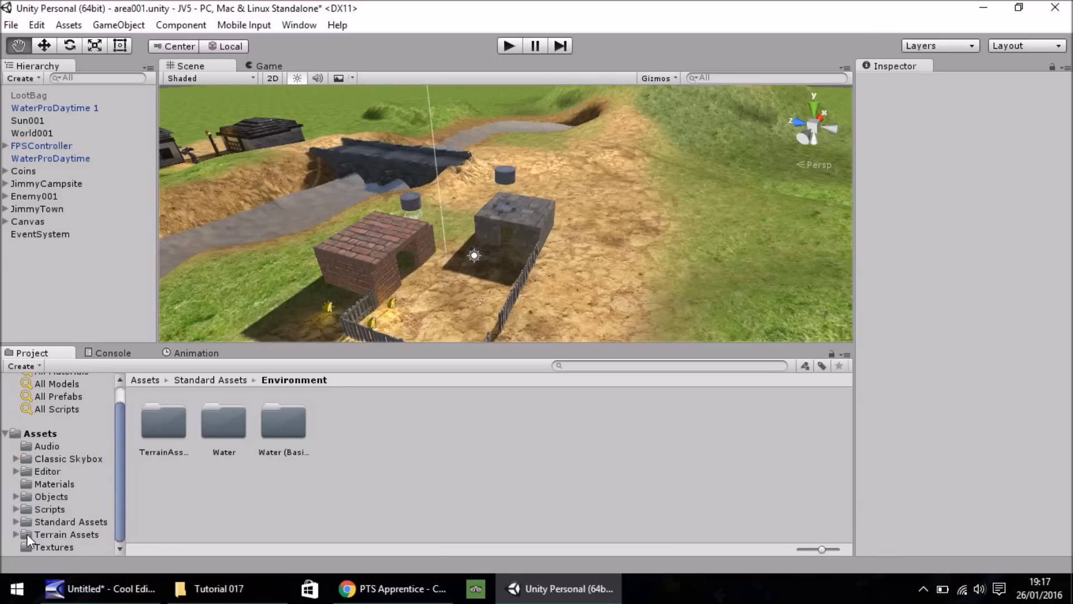
pyautogui.click(50, 535)
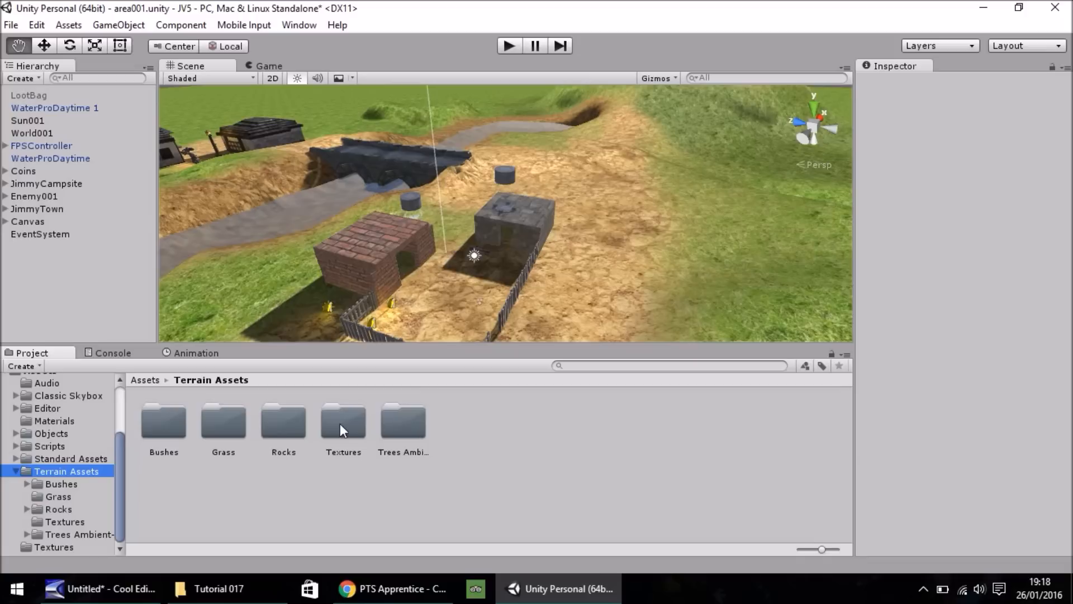
pyautogui.doubleClick(402, 424)
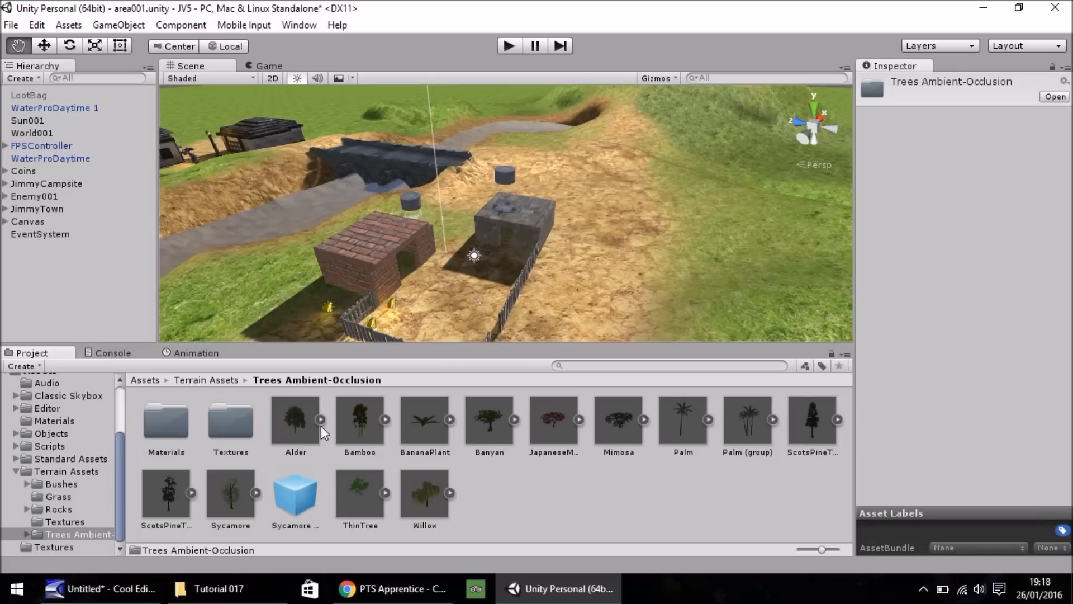
pyautogui.click(287, 420)
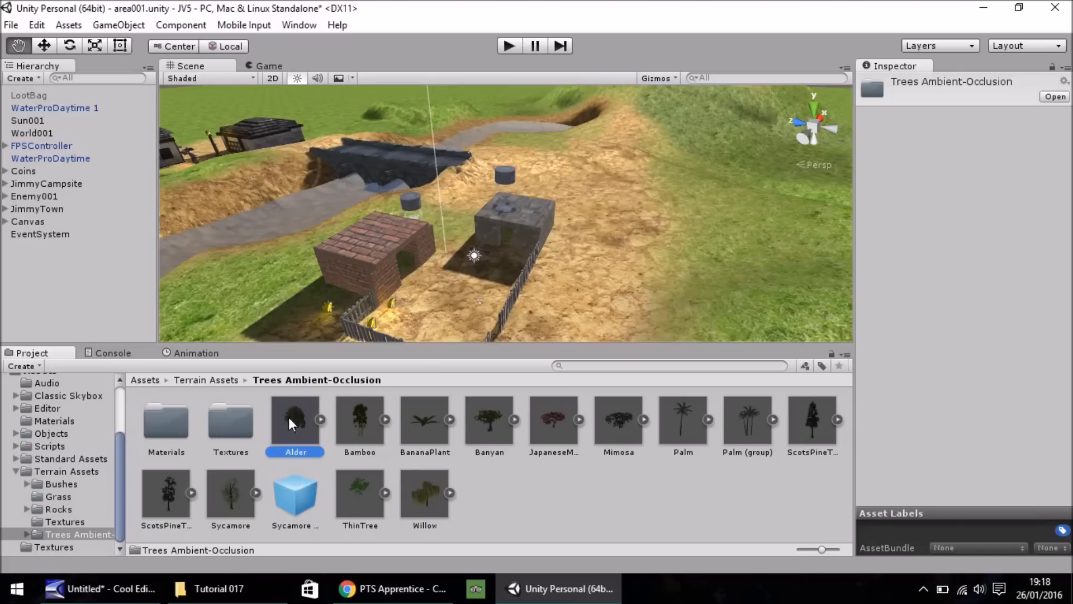
pyautogui.moveTo(299, 421); pyautogui.dragTo(684, 223)
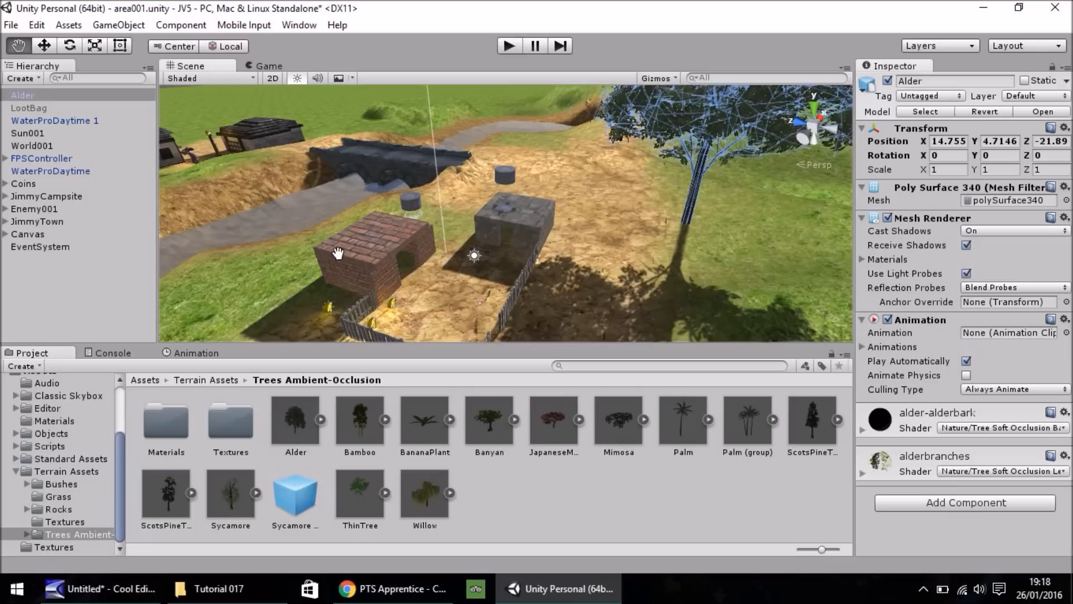
# Add a Box Collider physics component to the Alder tree.
pyautogui.click(959, 503)
pyautogui.press('BackSpace')
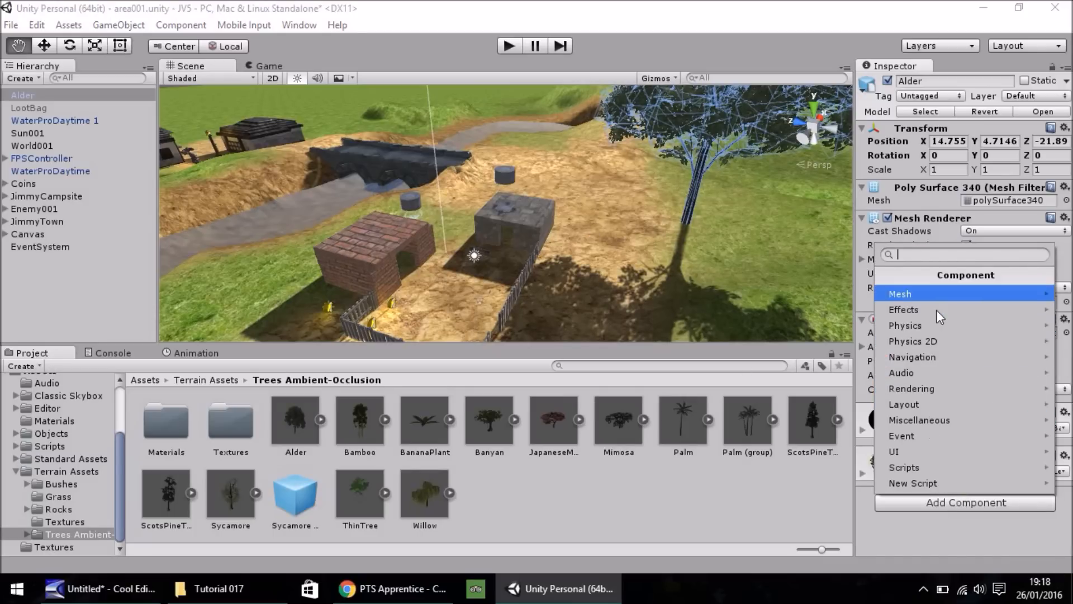
pyautogui.click(937, 324)
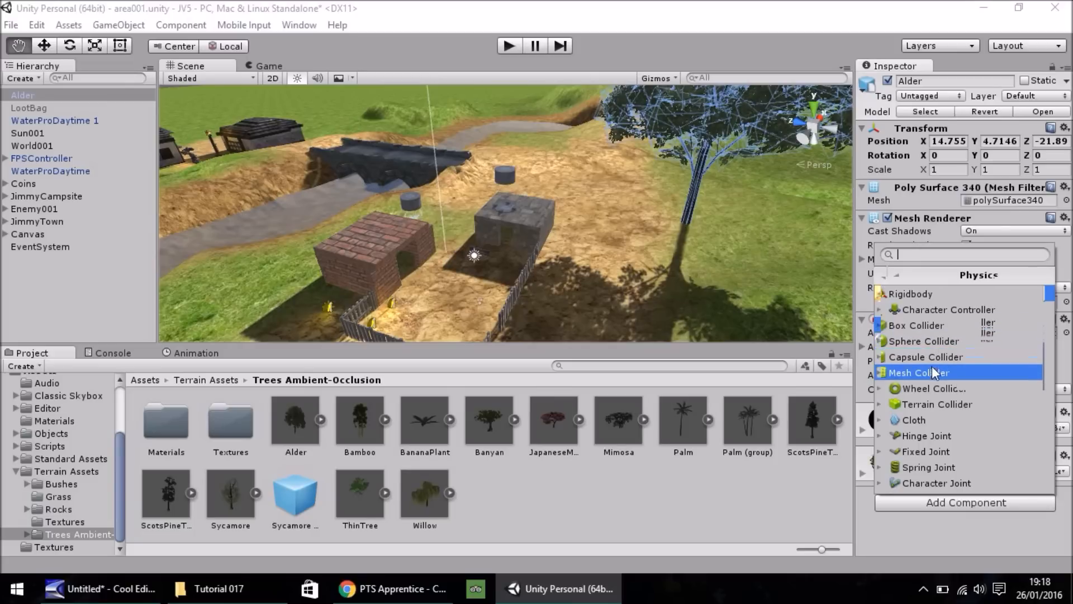
pyautogui.click(927, 326)
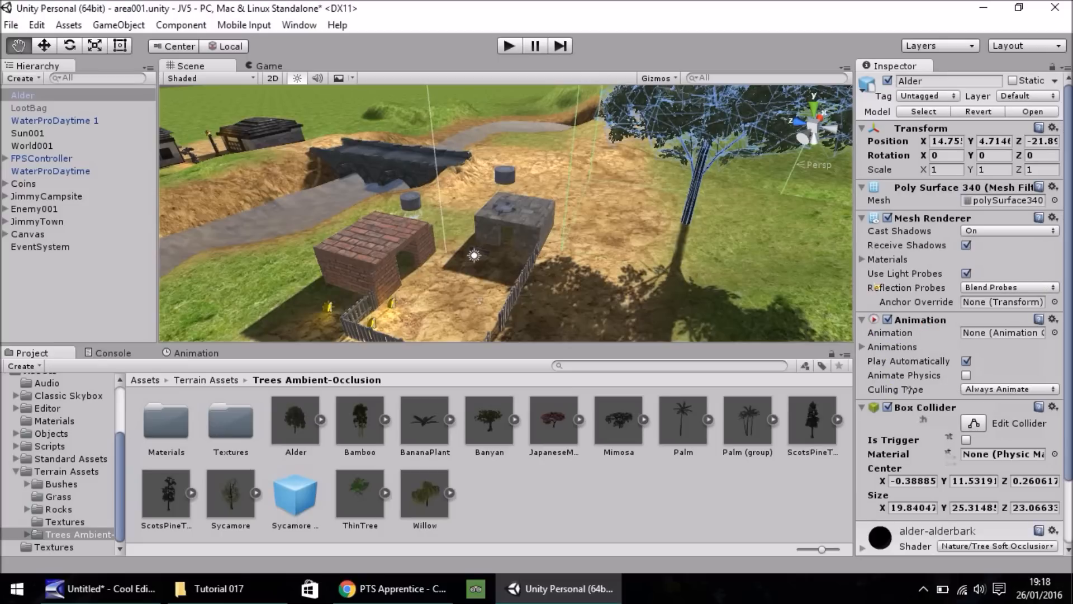
# Set the Alder's Box Collider center to 0, 0, 0 and its size to 1, 1, 1.
pyautogui.scroll(-3, 909, 389)
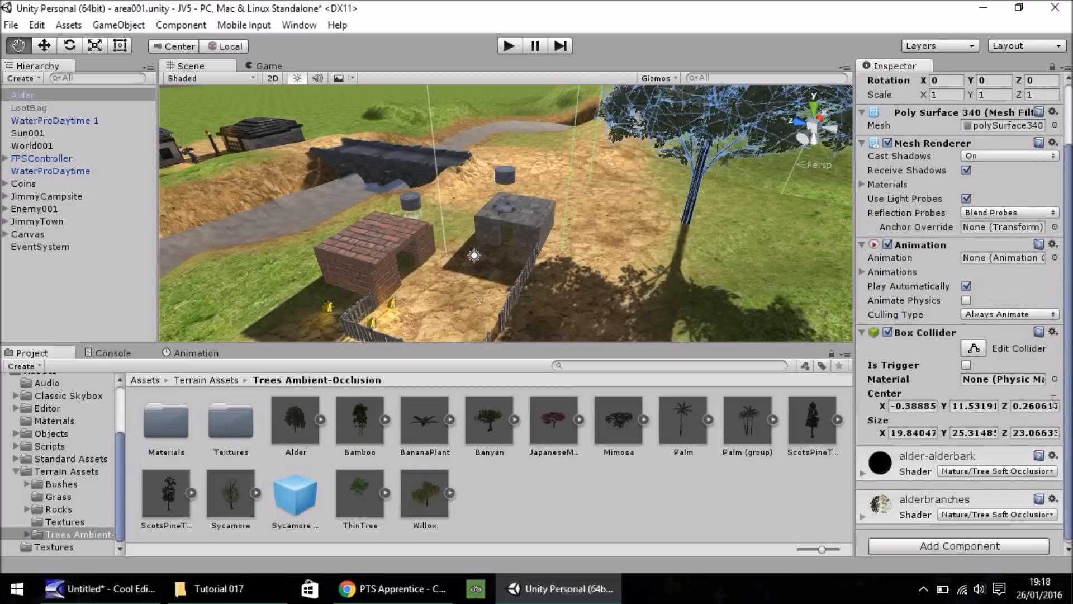
pyautogui.click(916, 432)
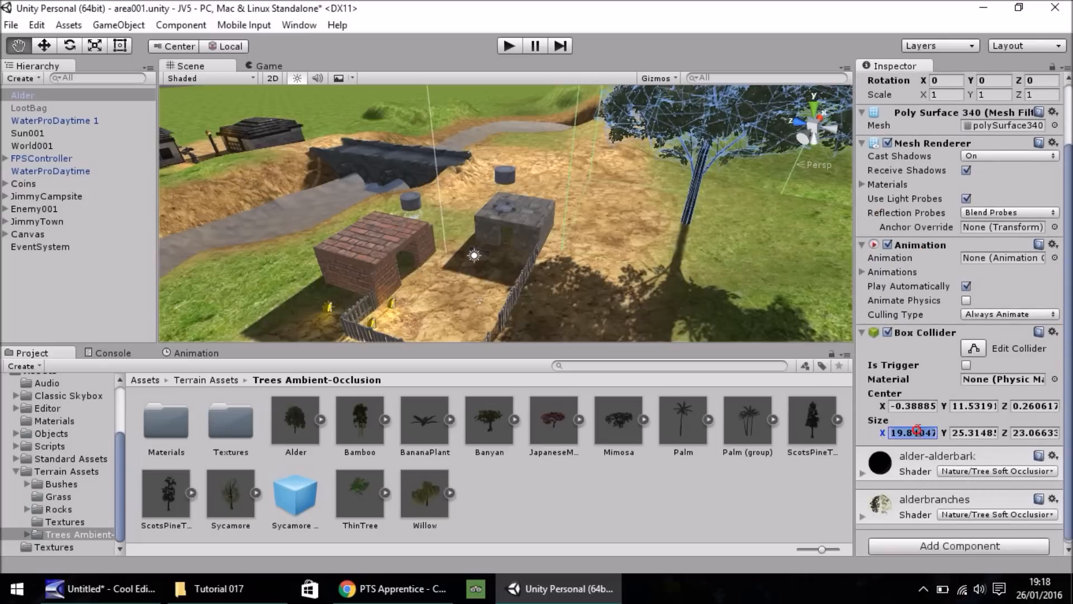
pyautogui.click(910, 401)
pyautogui.write('0')
pyautogui.press('Tab')
pyautogui.write('0')
pyautogui.press('Tab')
pyautogui.write('0')
pyautogui.click(907, 432)
pyautogui.write('1')
pyautogui.press('Tab')
pyautogui.write('1')
pyautogui.press('Tab')
pyautogui.write('1')
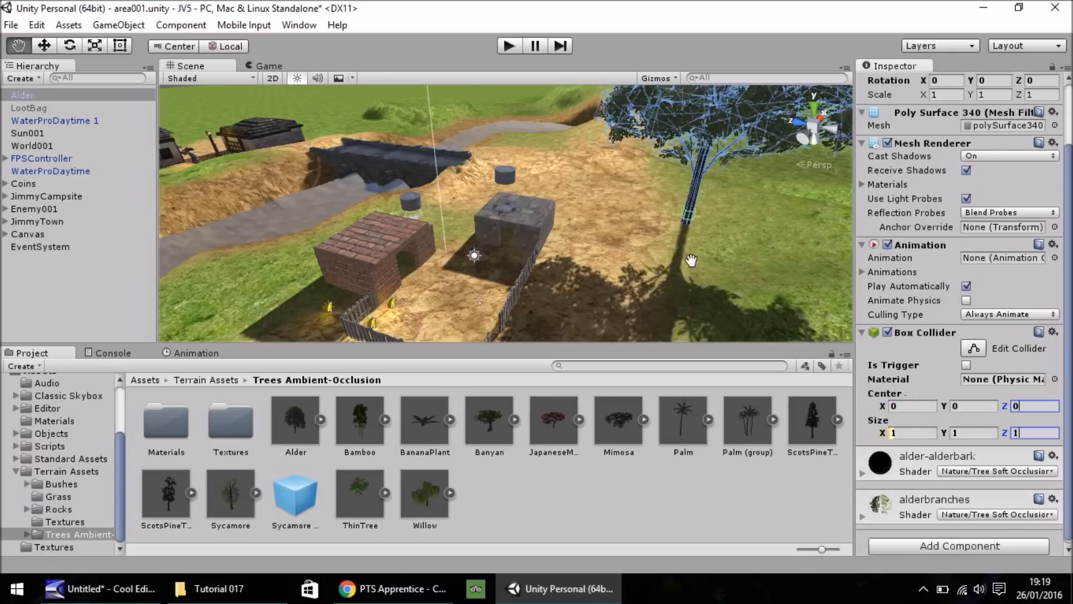
# Fit the Alder's Box Collider to the trunk with size Y 5 and center Y 2.
pyautogui.click(953, 432)
pyautogui.write('5')
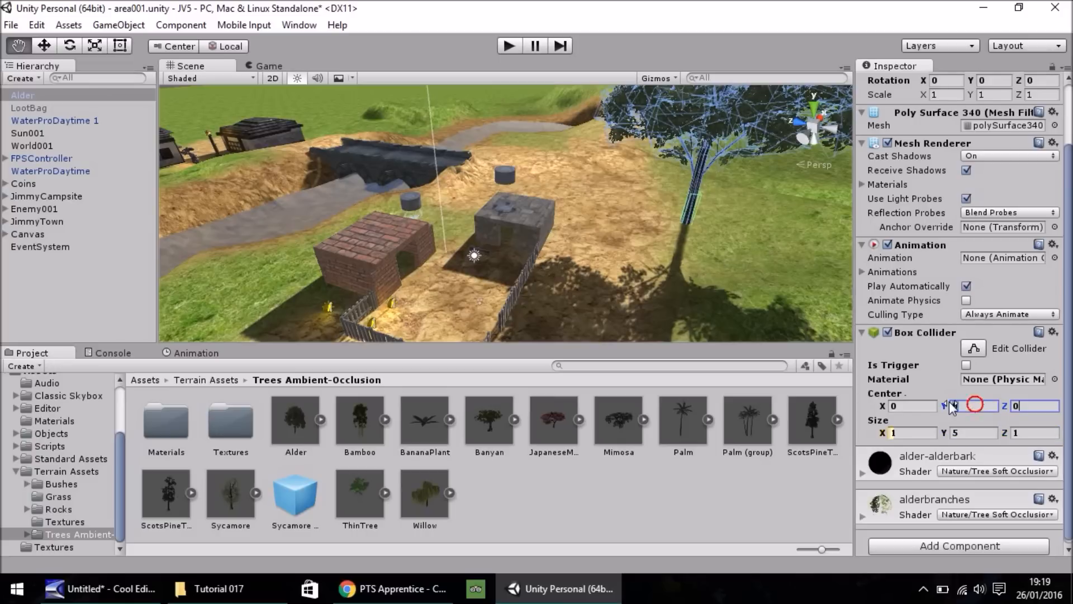
pyautogui.write('2.5')
pyautogui.press('BackSpace')
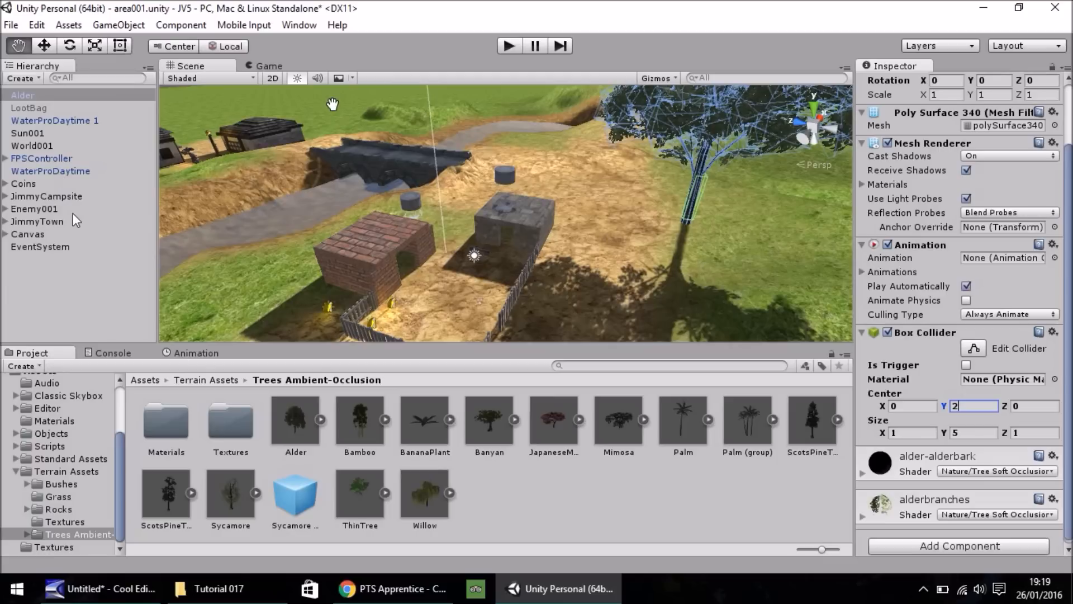
# Move the FPSController onto the dirt ground between the stone hut and the Alder tree.
pyautogui.click(42, 158)
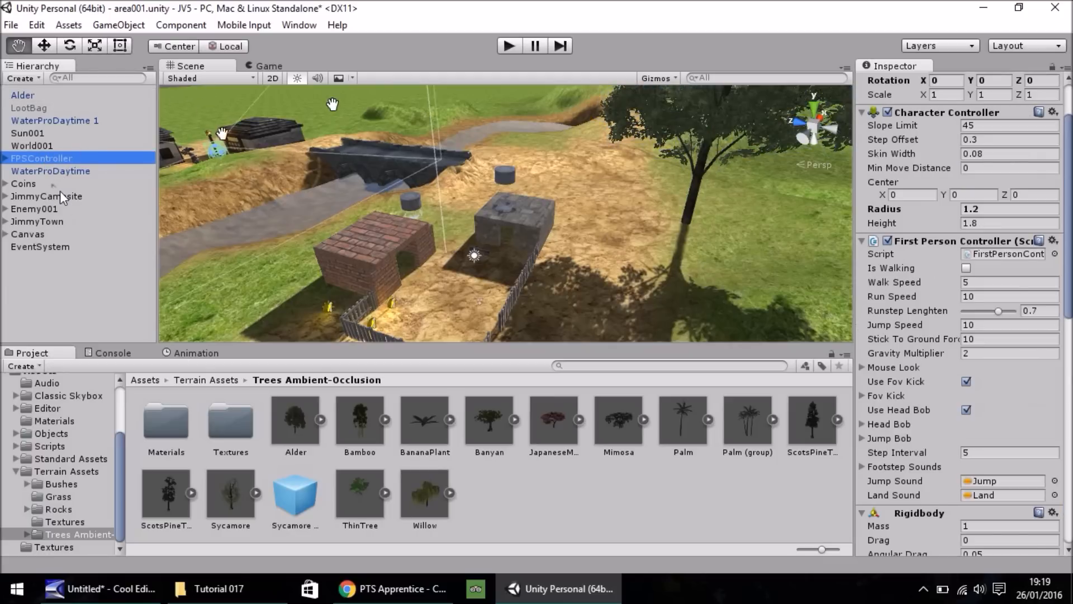
pyautogui.click(43, 45)
pyautogui.moveTo(245, 163); pyautogui.dragTo(472, 215)
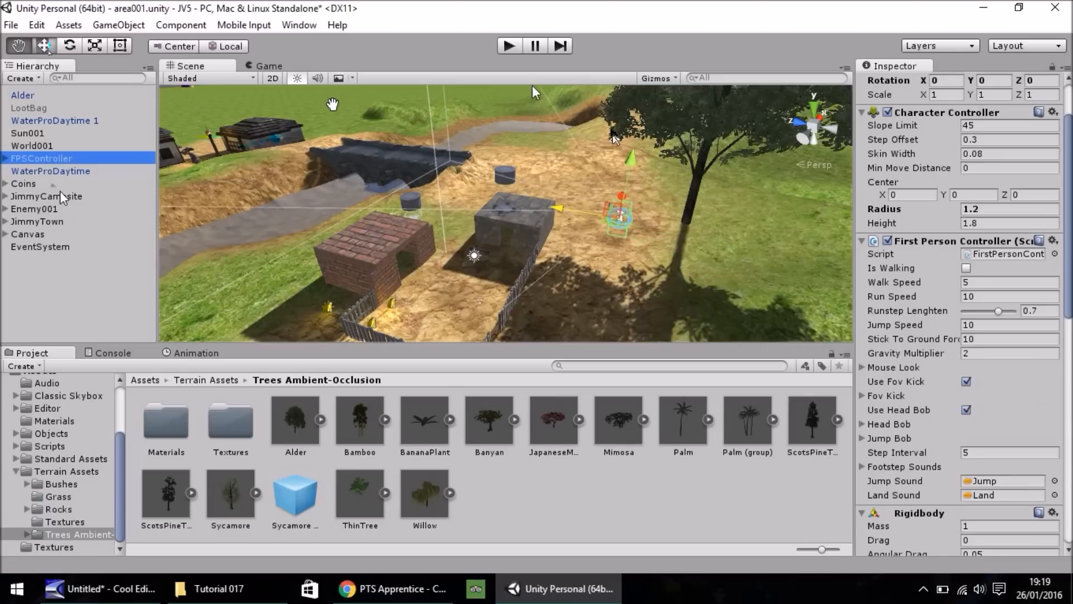
# Play-test the scene by walking the player into the tree trunk to check its collision, and stop the game.
pyautogui.click(510, 47)
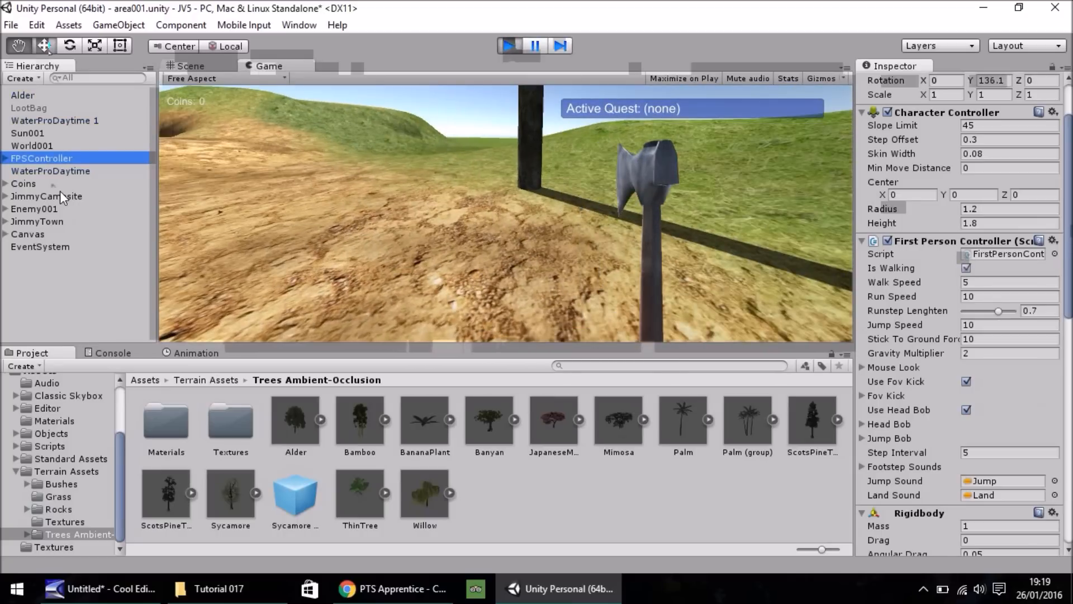
pyautogui.press('w')
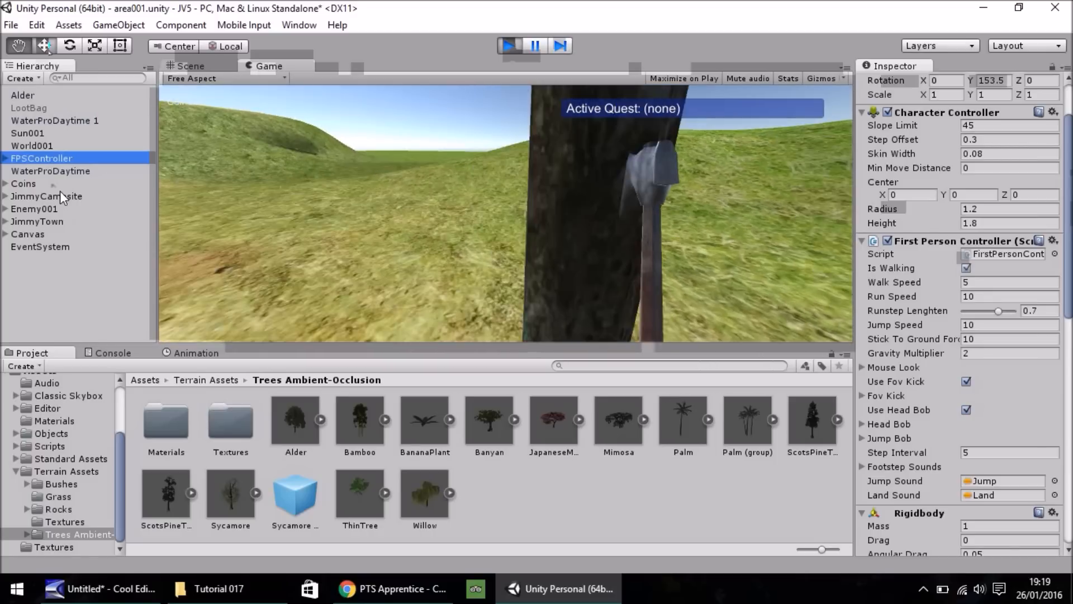
pyautogui.press('w')
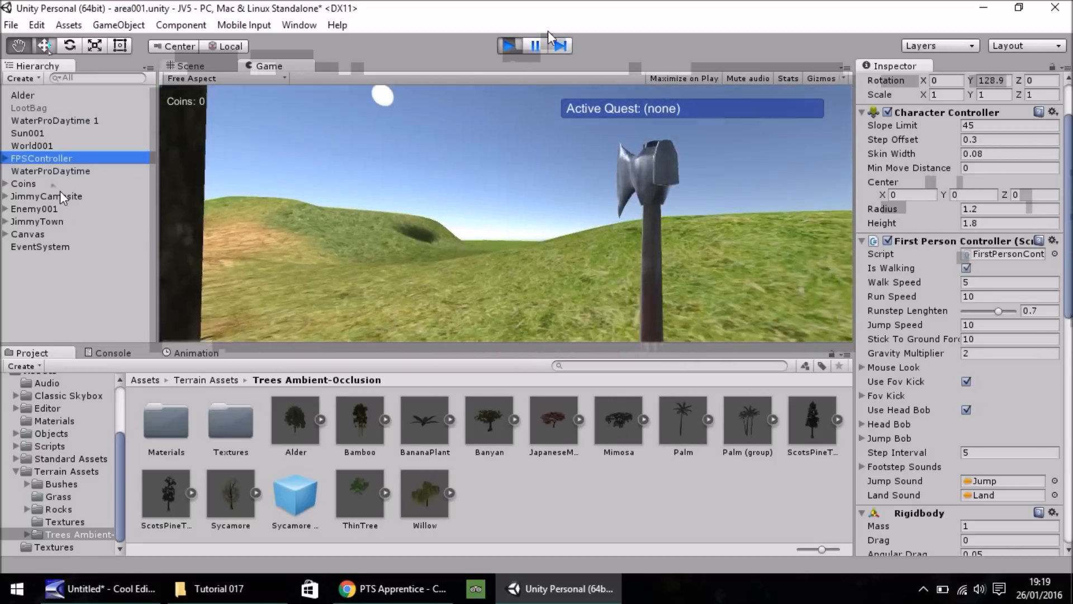
pyautogui.click(509, 46)
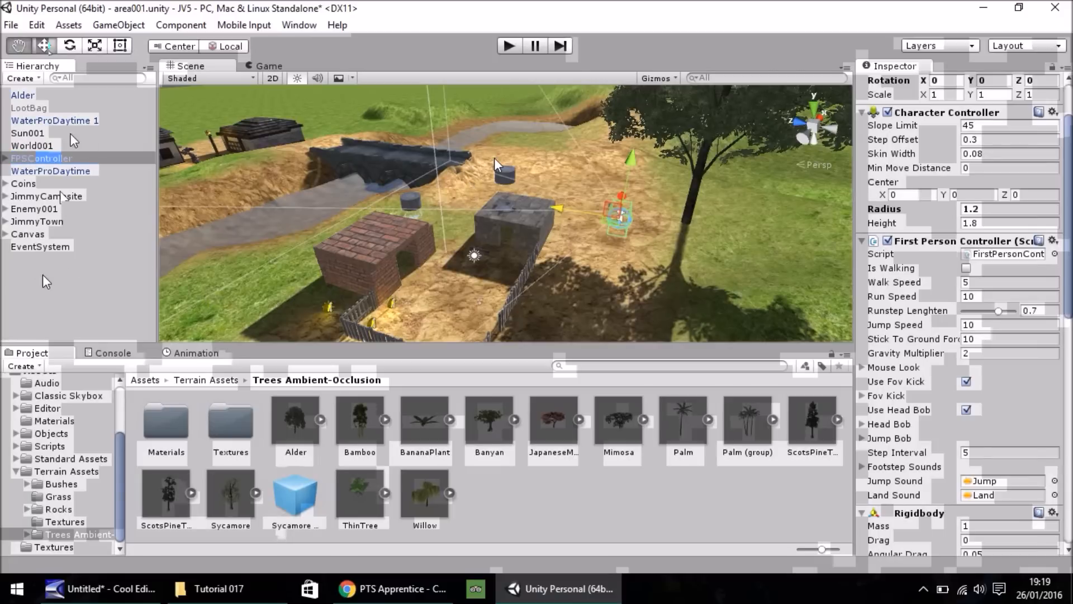
# Rename the Alder object in the scene to Tree001.
pyautogui.click(23, 98)
pyautogui.rightClick(23, 99)
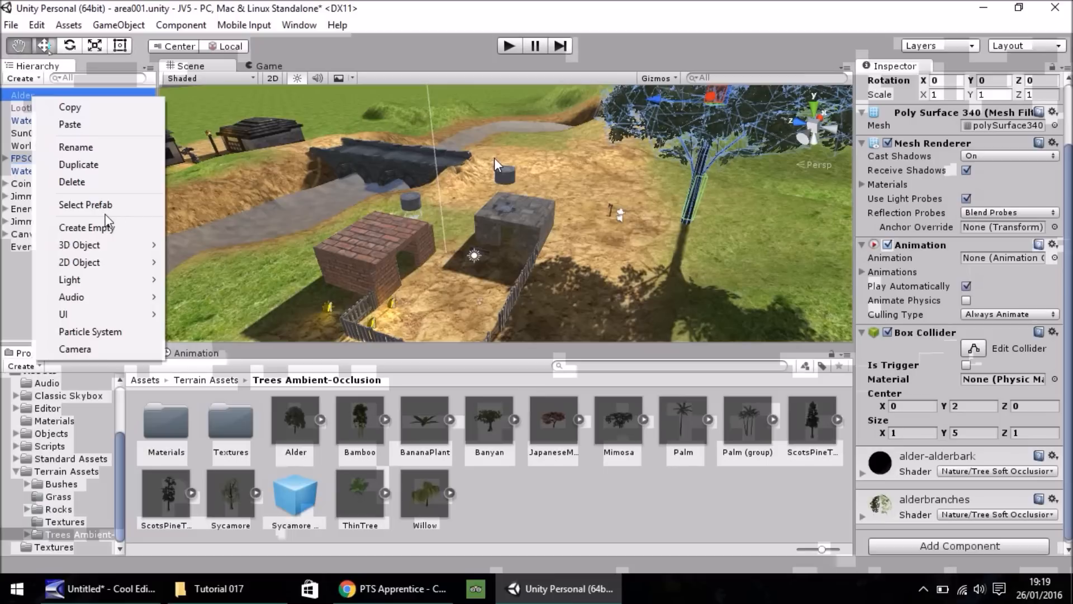
pyautogui.click(73, 147)
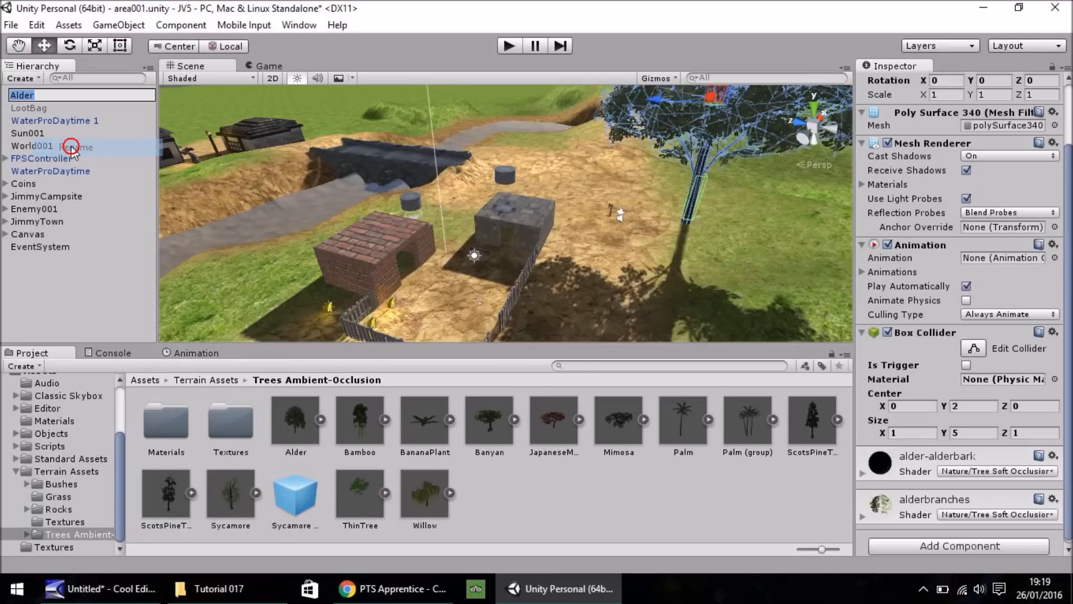
pyautogui.write('Tree001')
pyautogui.press('Return')
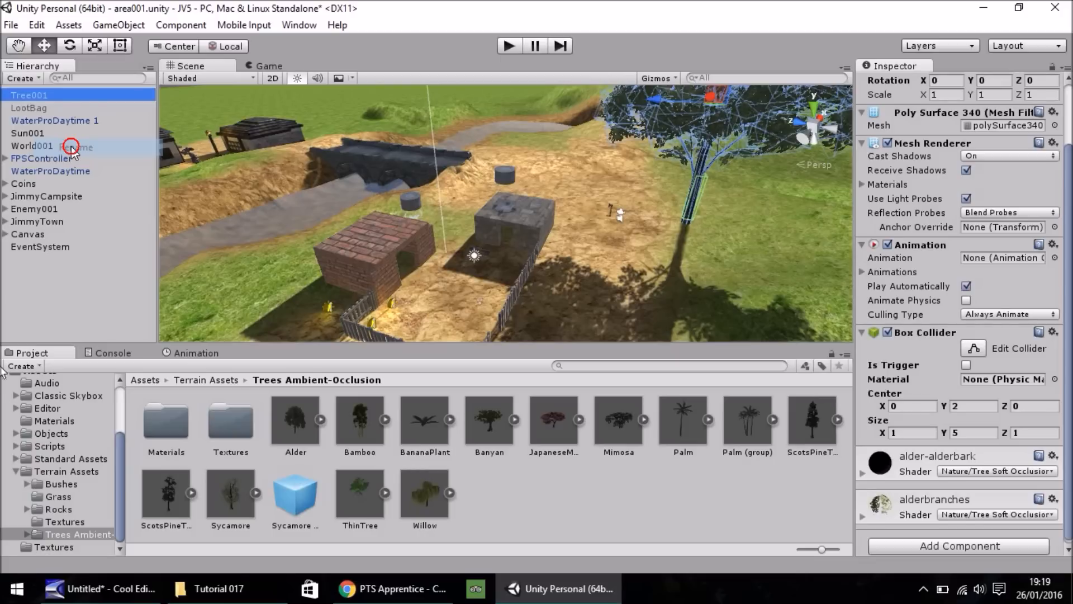
# Delete the old Tree001 prefab from the Tree_Alder folder inside the project's Objects folder.
pyautogui.click(15, 472)
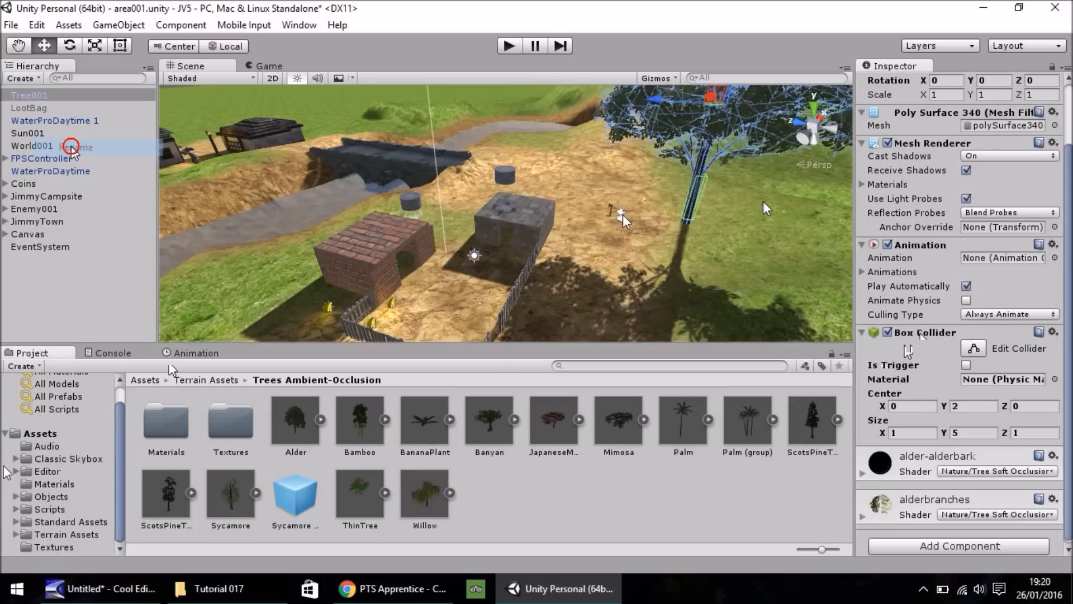
pyautogui.click(48, 498)
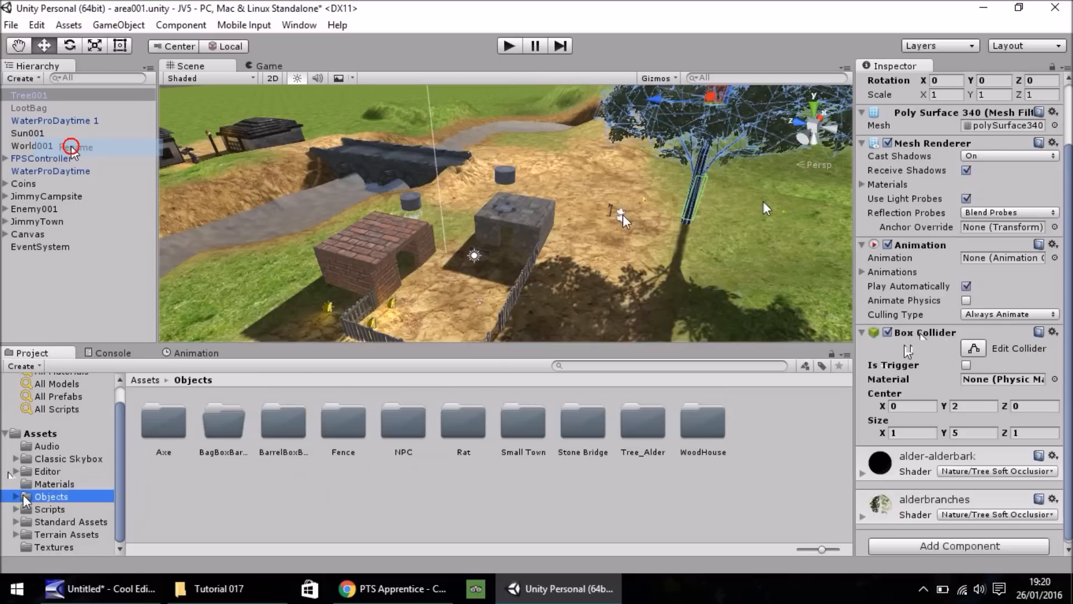
pyautogui.click(654, 433)
pyautogui.press('XF86AudioLowerVolume')
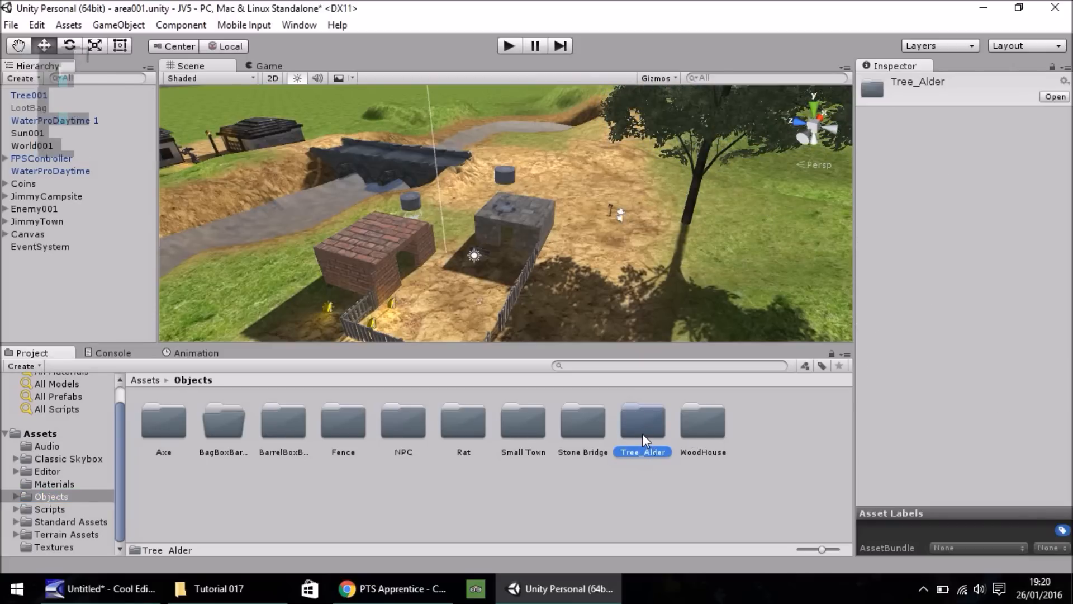
pyautogui.doubleClick(642, 434)
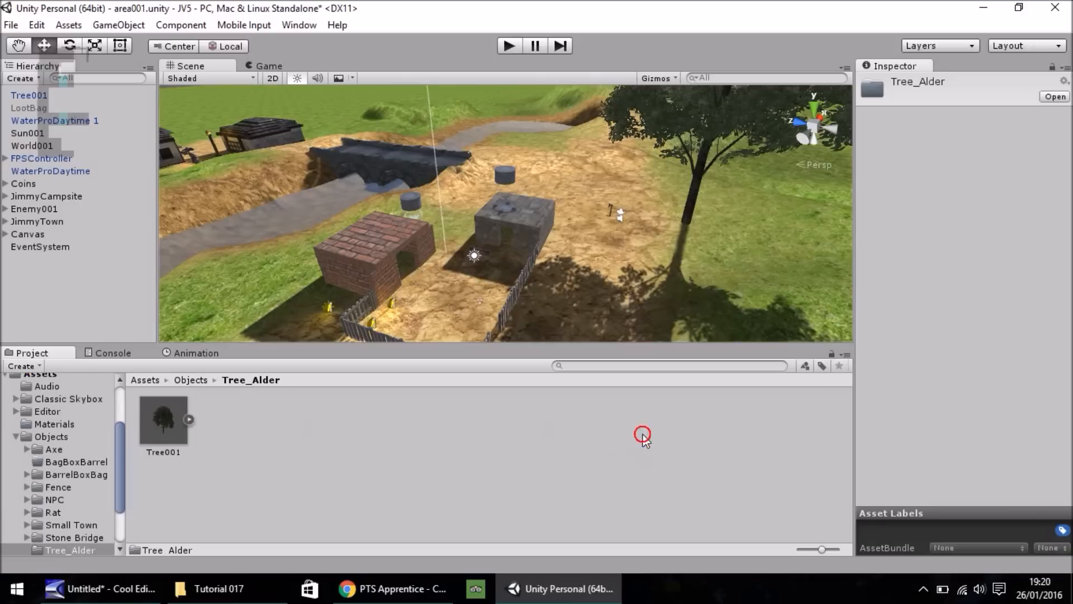
pyautogui.click(167, 433)
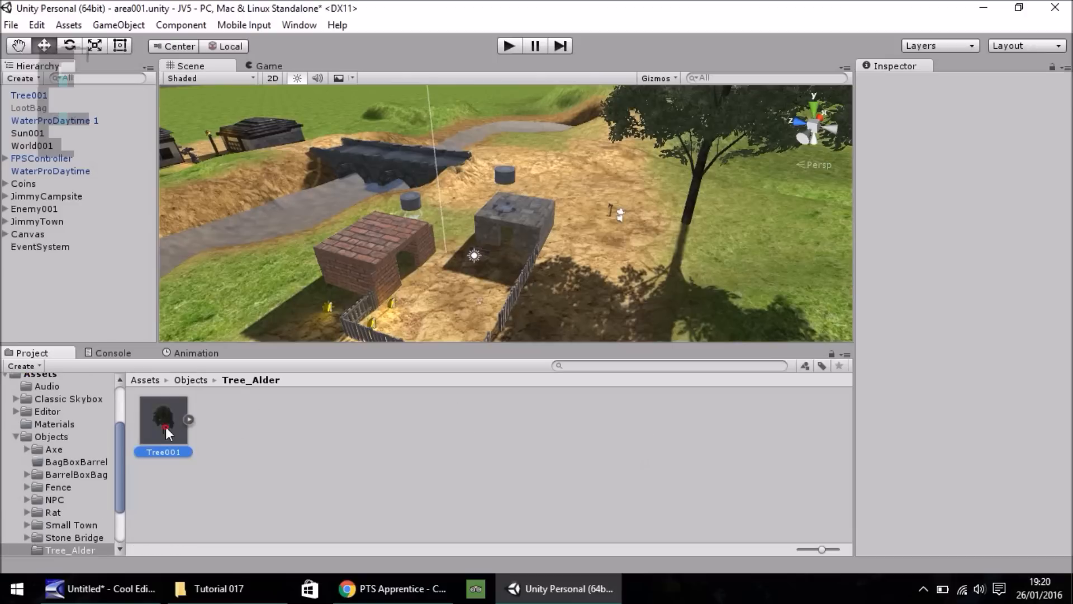
pyautogui.press('Delete')
pyautogui.press('Return')
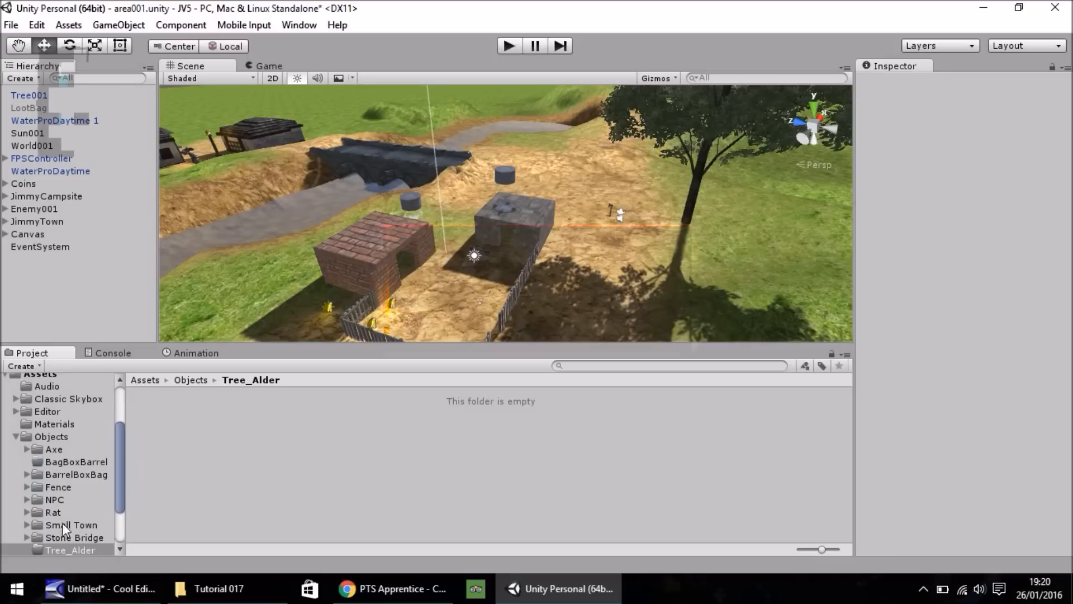
# Save the scene's Tree001 as a prefab in the Tree_Alder folder and delete the original from the scene.
pyautogui.click(70, 547)
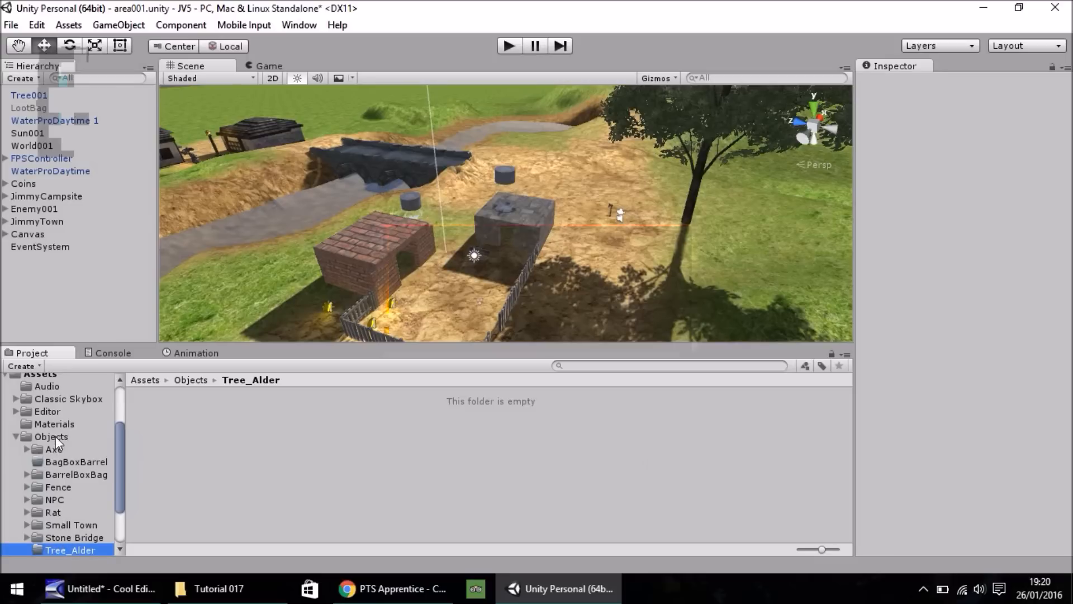
pyautogui.moveTo(22, 92); pyautogui.dragTo(199, 418)
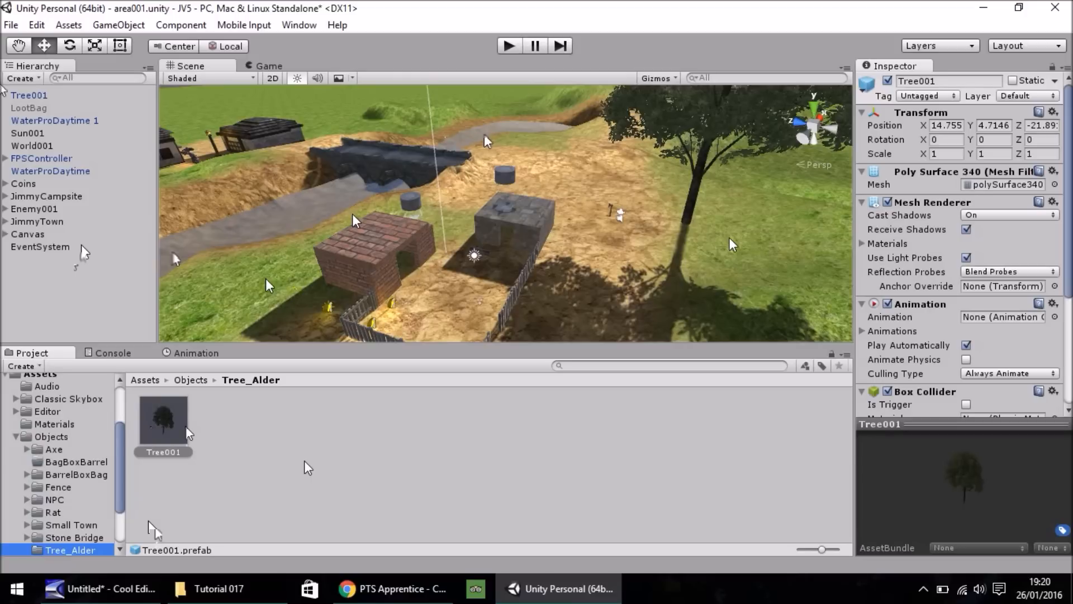
pyautogui.click(30, 96)
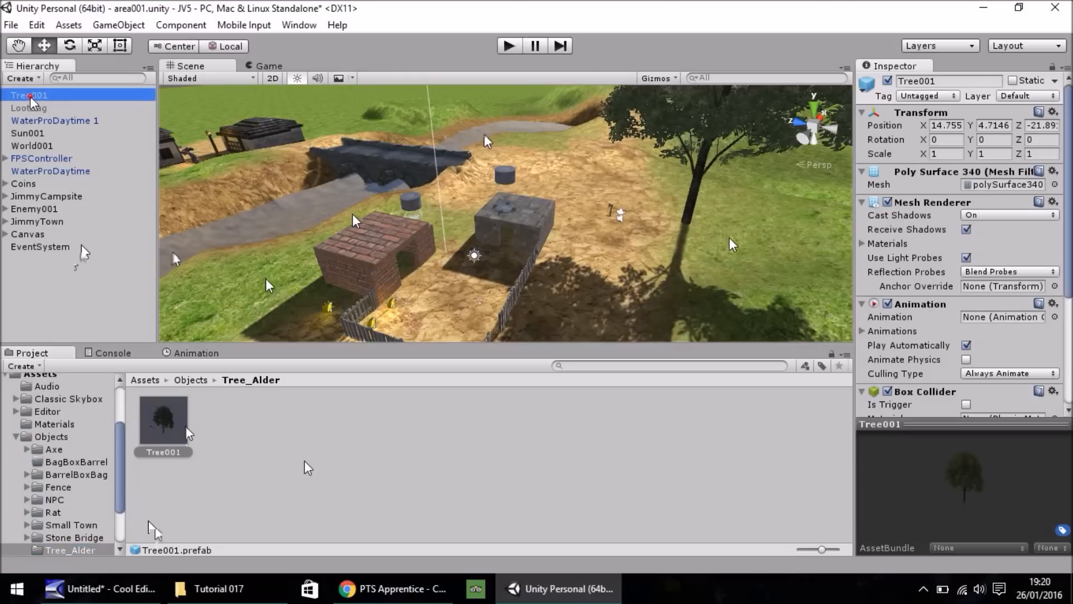
pyautogui.press('Delete')
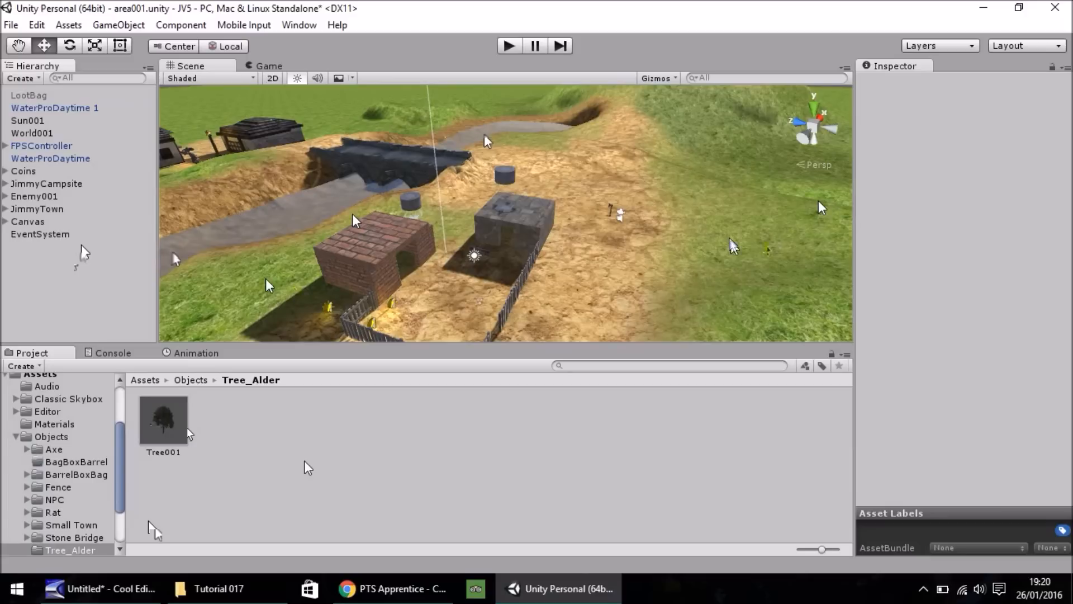
# Add the Tree001 prefab to the World001 terrain's Place Trees list.
pyautogui.click(730, 244)
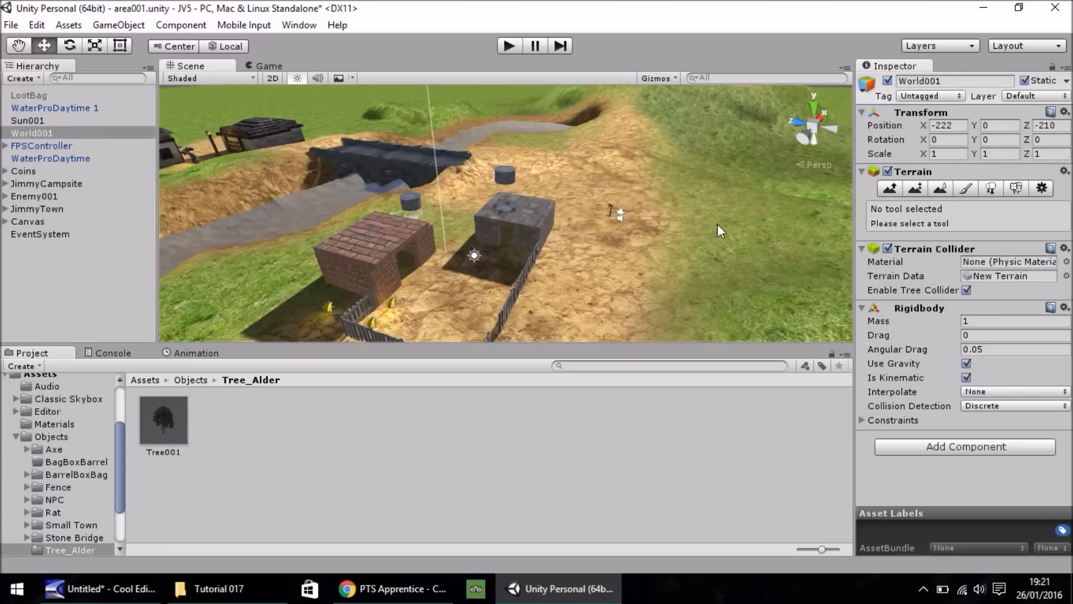
pyautogui.click(992, 192)
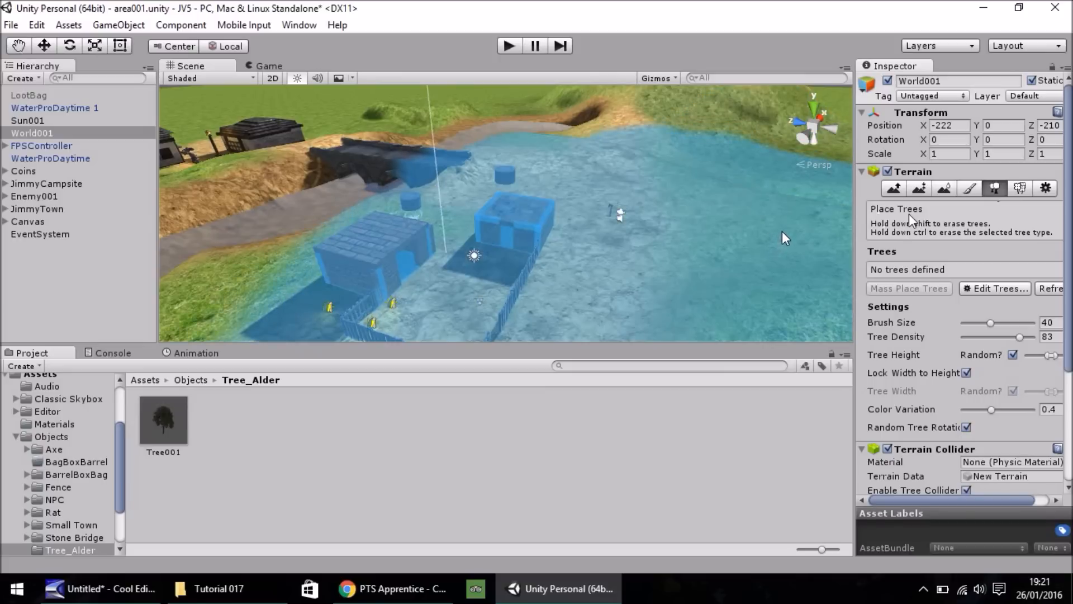
pyautogui.click(985, 293)
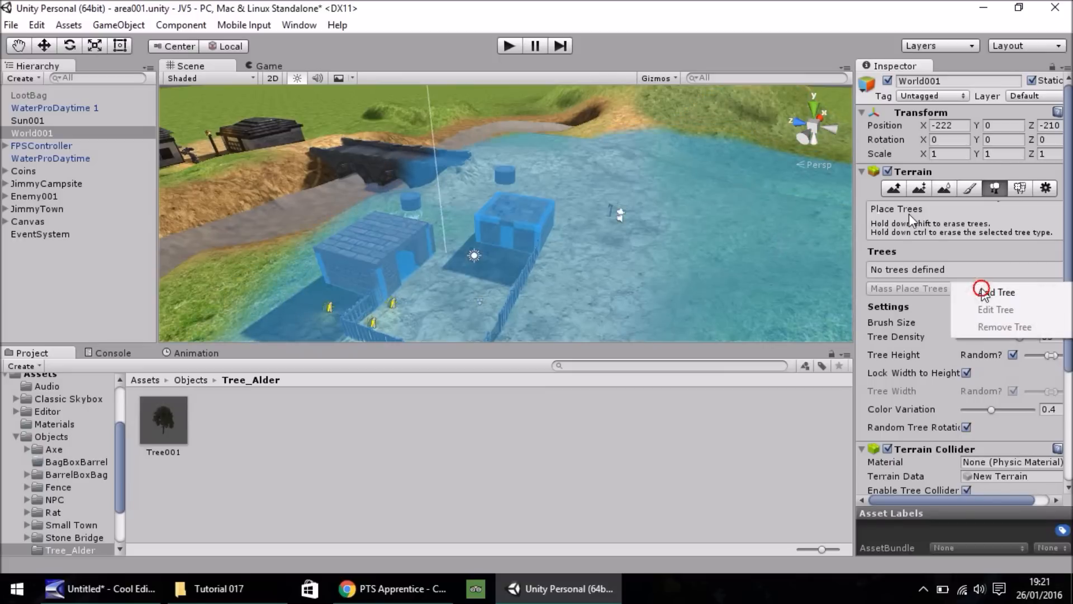
pyautogui.click(997, 292)
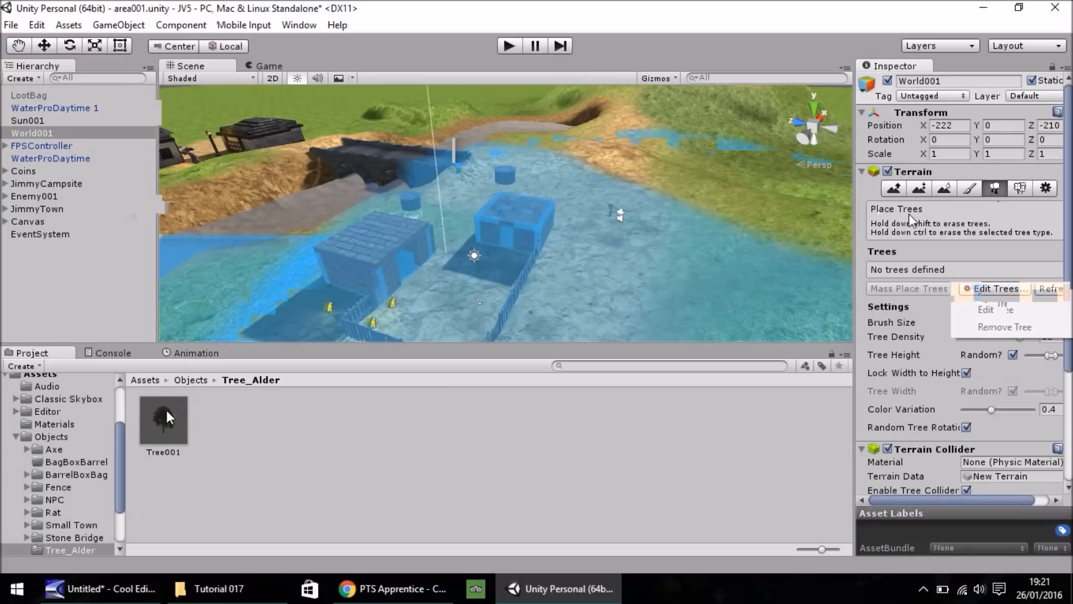
pyautogui.moveTo(168, 425); pyautogui.dragTo(322, 75)
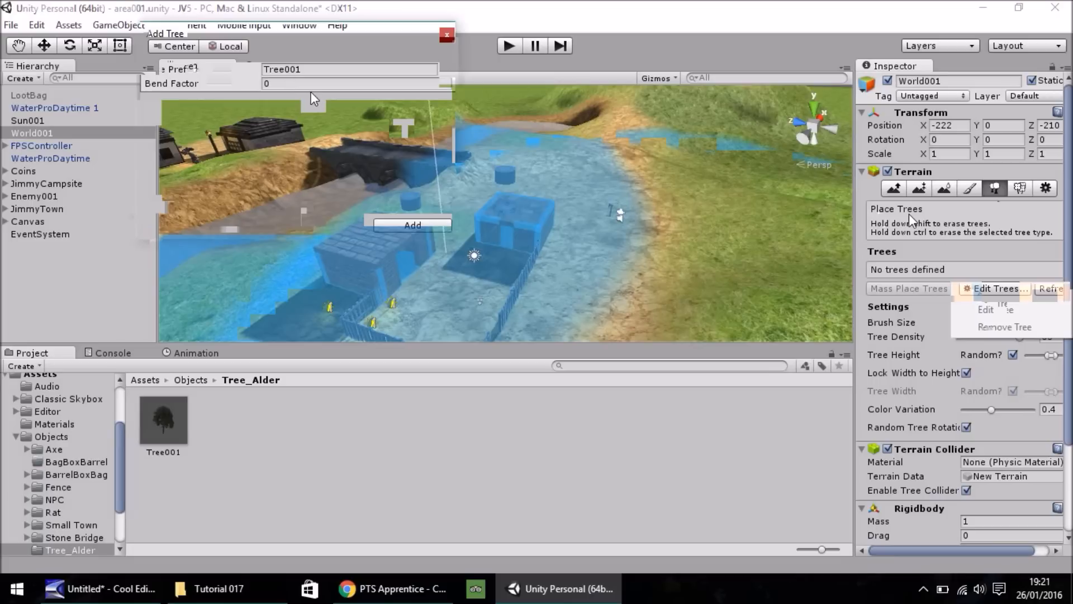
pyautogui.click(413, 225)
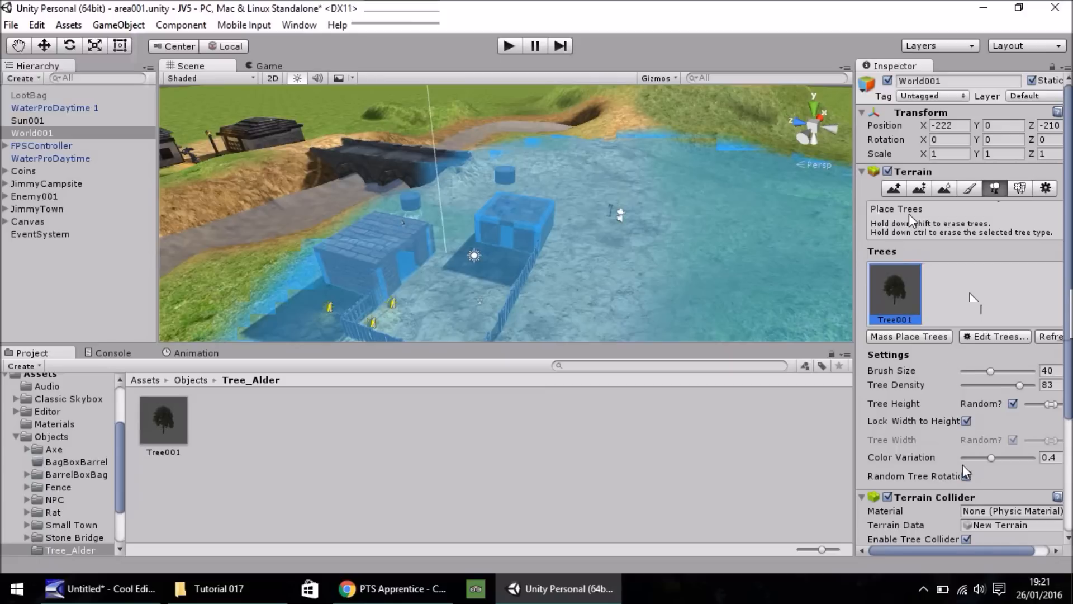
# Place a Tree001 tree on the grass beside the dirt ground with brush size 15 and tree density 70.
pyautogui.moveTo(1070, 330)
pyautogui.mouseDown()
pyautogui.moveTo(1070, 384)
pyautogui.moveTo(1067, 316)
pyautogui.mouseUp()
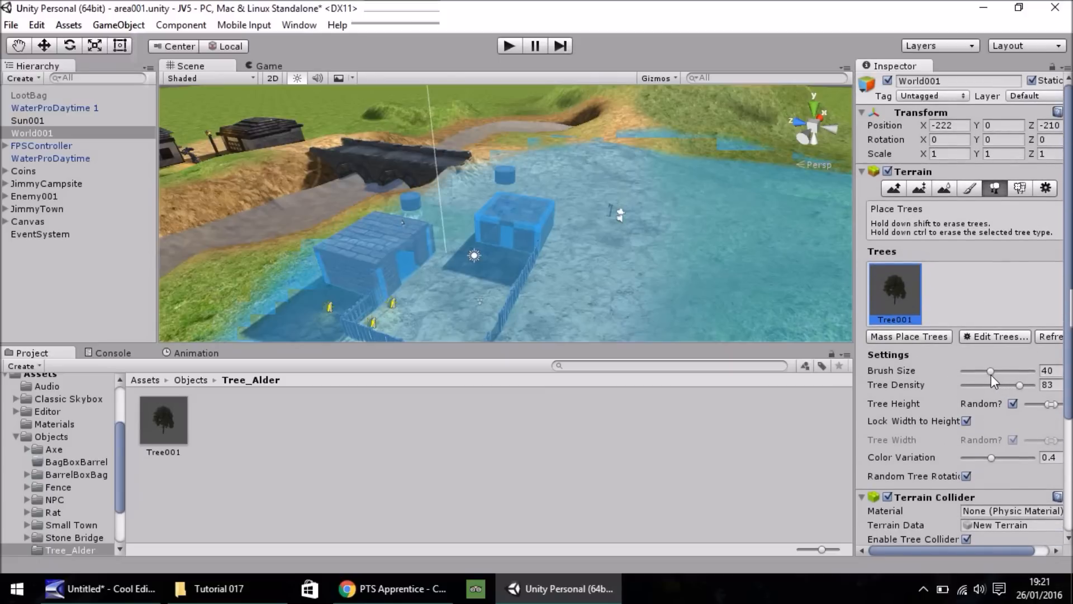
pyautogui.moveTo(991, 370); pyautogui.dragTo(977, 372)
pyautogui.scroll(-4, 753, 257)
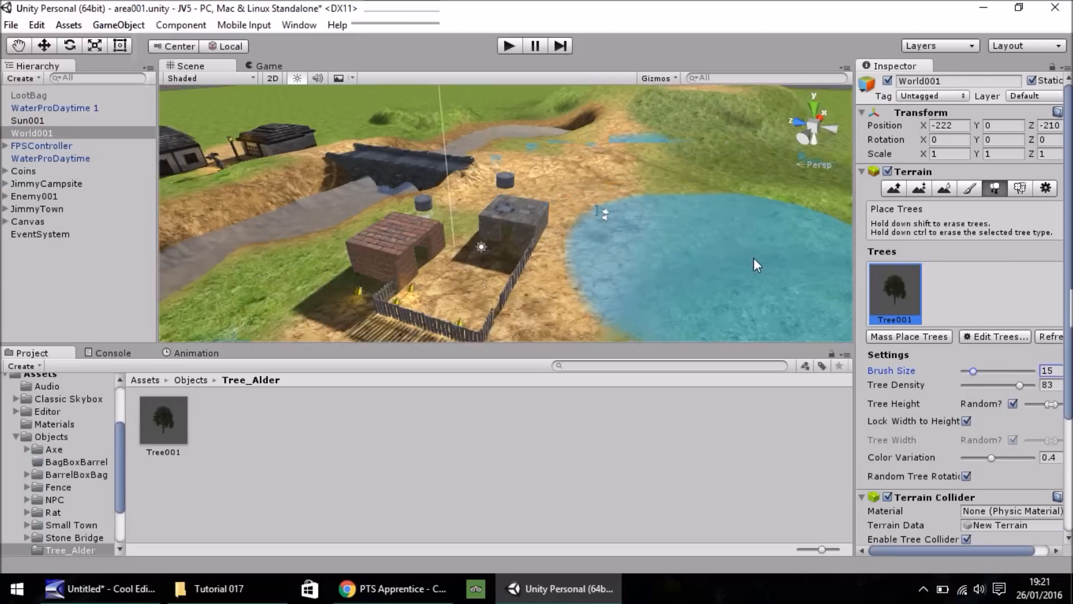
pyautogui.scroll(-1, 715, 234)
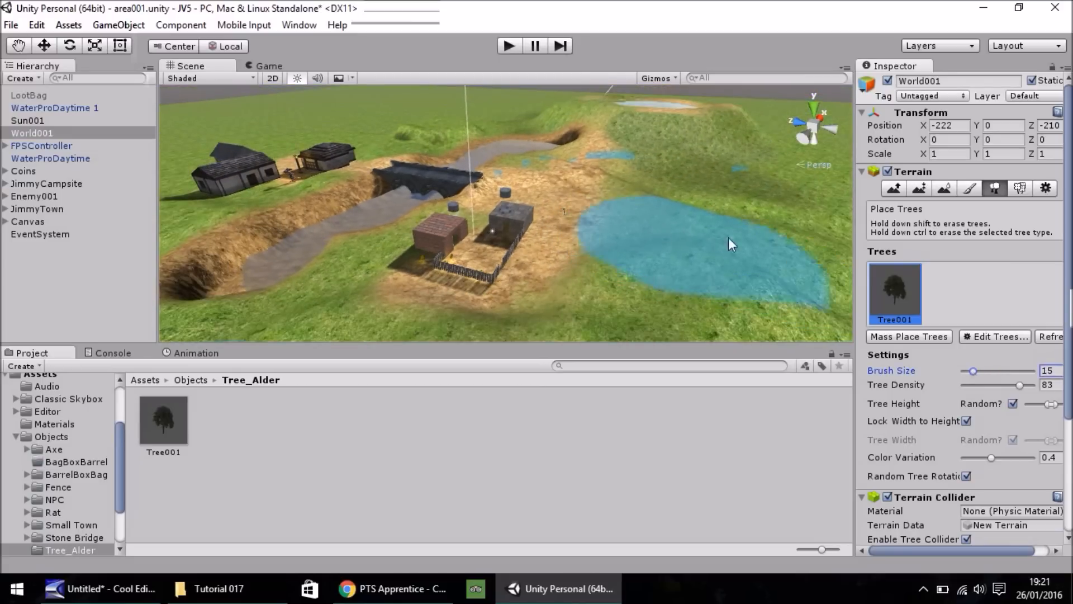
pyautogui.moveTo(1021, 384); pyautogui.dragTo(1011, 384)
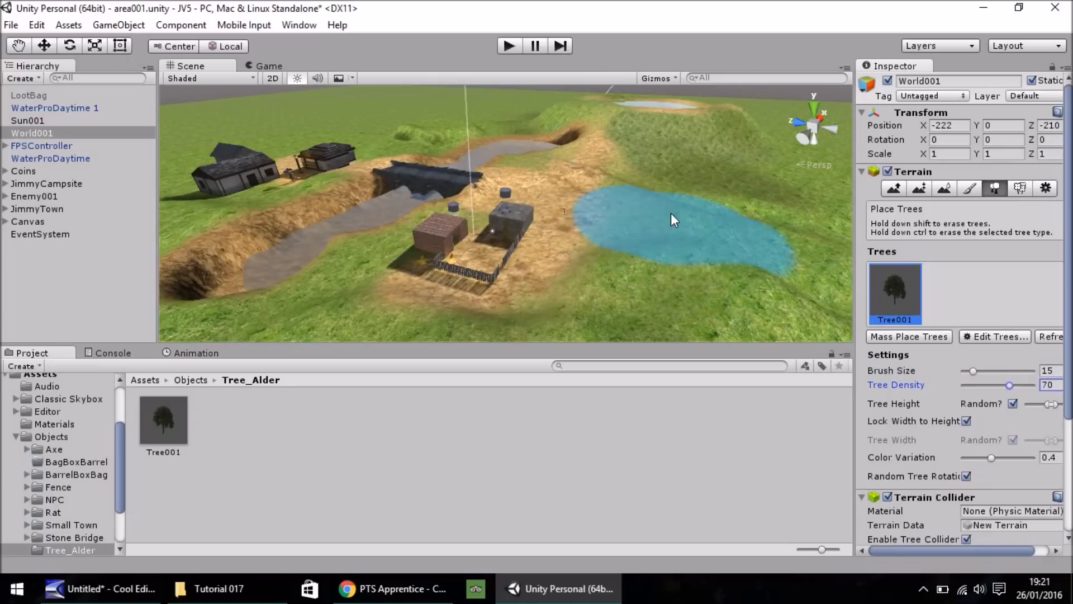
pyautogui.click(671, 213)
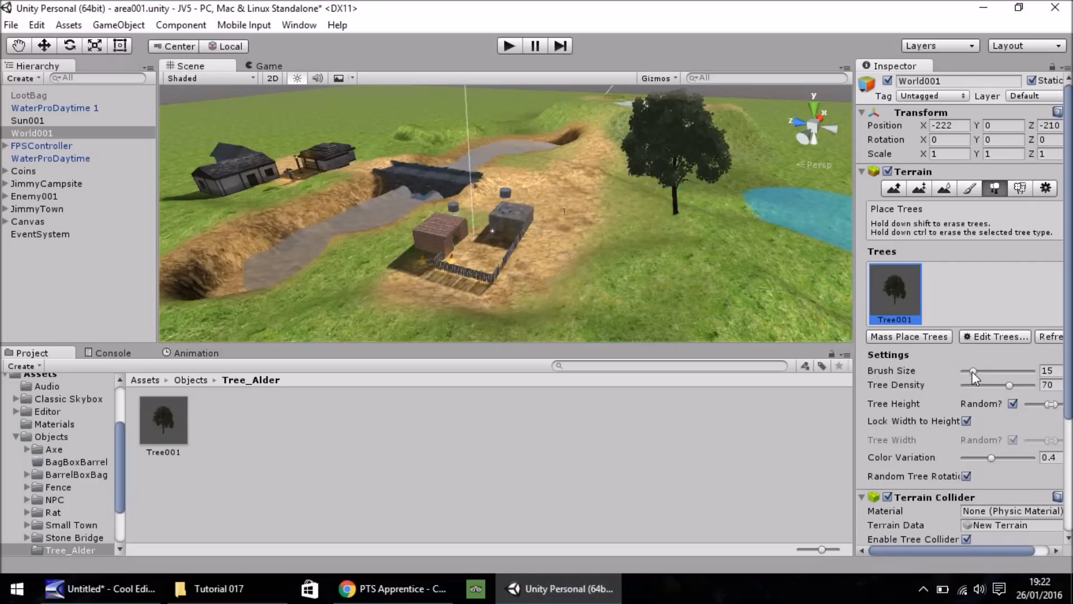
# Try painting trees across the terrain around the huts with brush size 71, and undo the stroke.
pyautogui.moveTo(972, 371); pyautogui.dragTo(1006, 371)
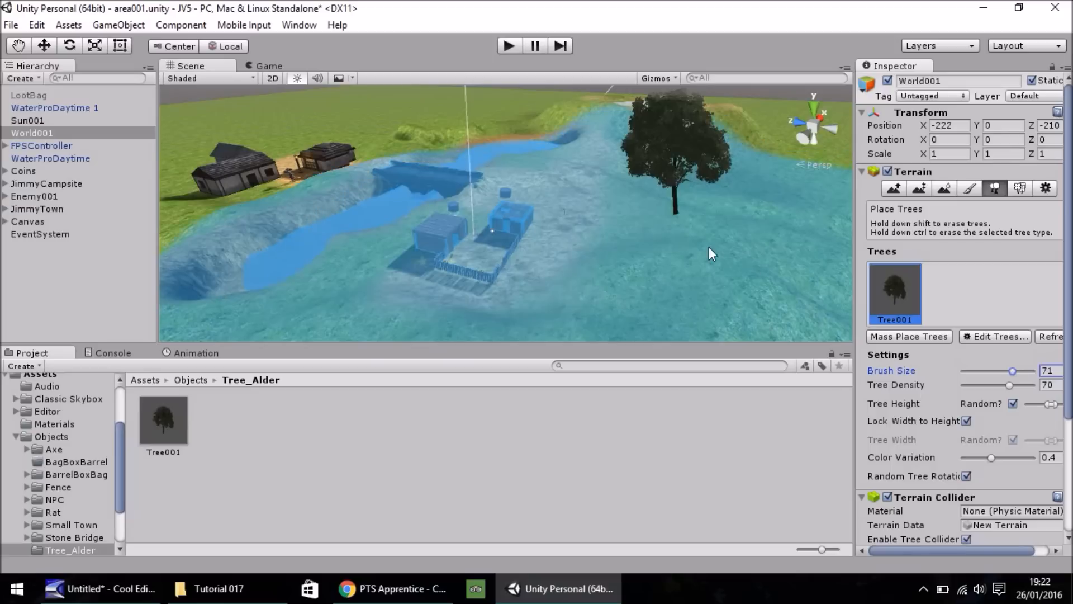
pyautogui.moveTo(709, 246); pyautogui.dragTo(735, 222)
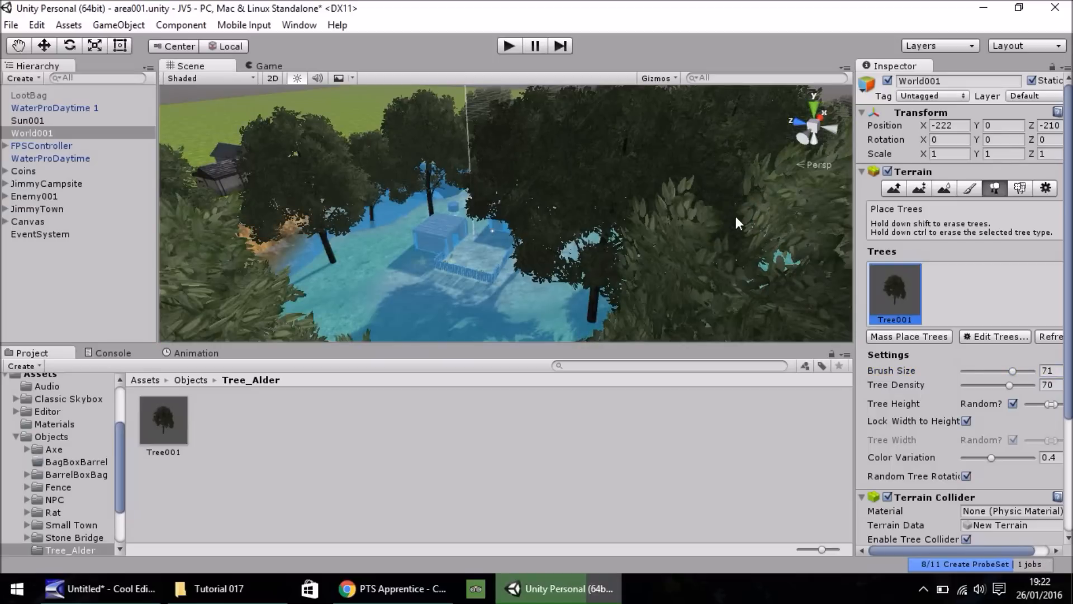
pyautogui.hotkey('ctrl', 'z')
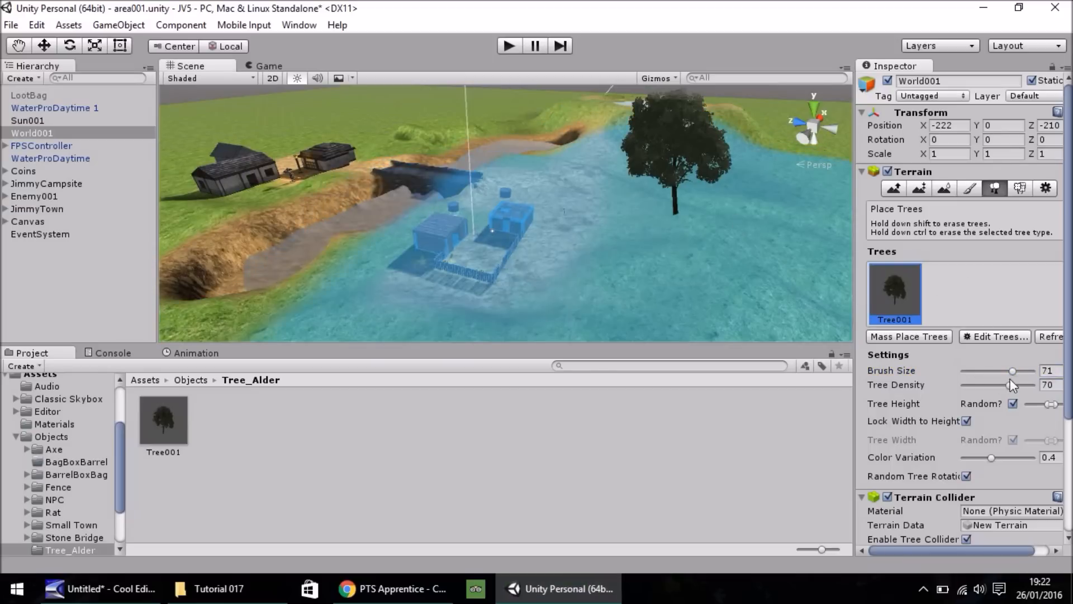
# Paint a group of trees on the grass beside the huts with brush size 45, undoing the last stroke that reaches the huts.
pyautogui.moveTo(1010, 371); pyautogui.dragTo(998, 373)
pyautogui.moveTo(999, 376); pyautogui.dragTo(995, 375)
pyautogui.scroll(-3, 800, 255)
pyautogui.scroll(-1, 799, 254)
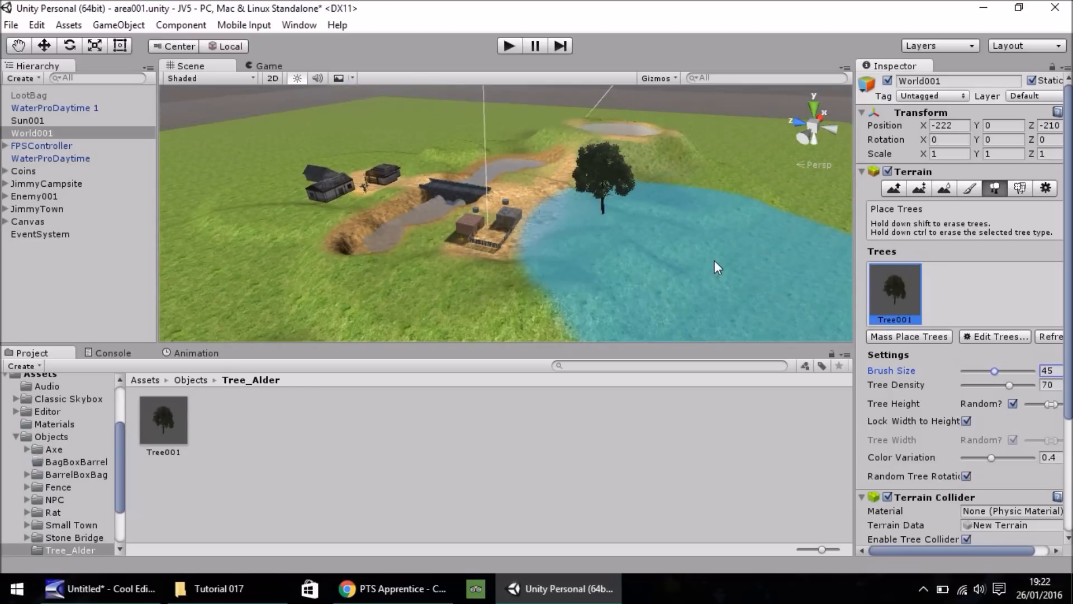
pyautogui.click(714, 251)
pyautogui.moveTo(680, 270); pyautogui.dragTo(633, 288)
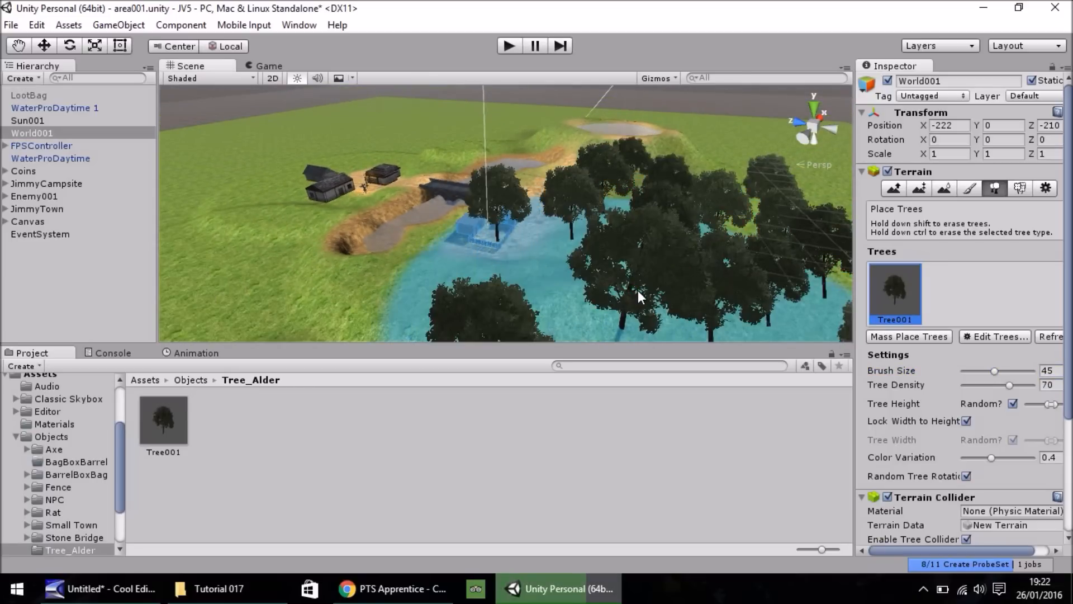
pyautogui.hotkey('ctrl', 'z')
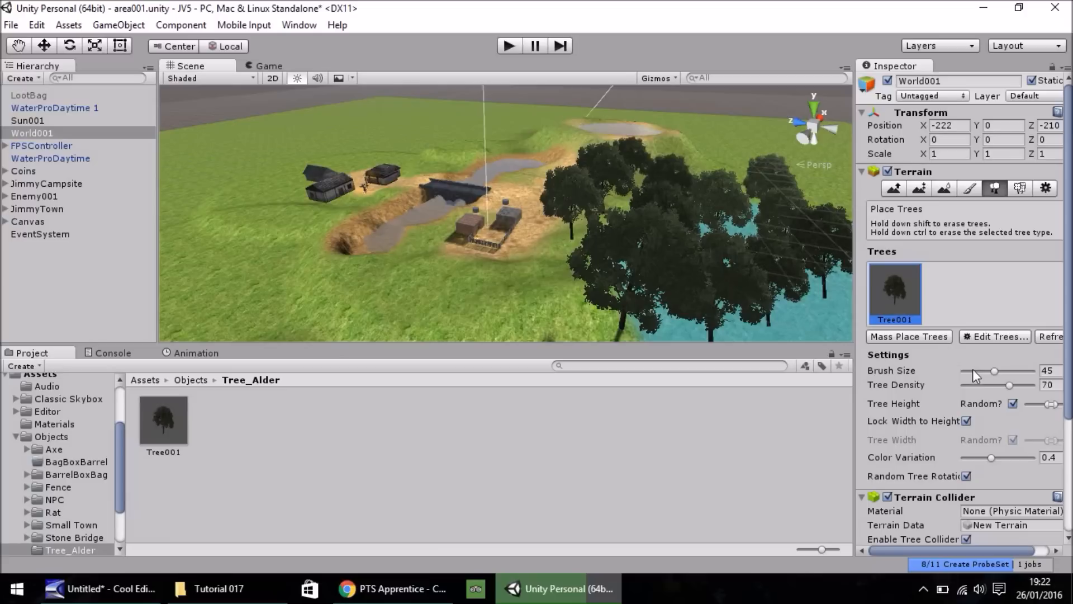
# Thicken the tree group beside the huts by painting with tree density 98 and brush size 14.
pyautogui.moveTo(1009, 385)
pyautogui.mouseDown()
pyautogui.moveTo(1026, 386)
pyautogui.moveTo(975, 371)
pyautogui.mouseUp()
pyautogui.click(566, 284)
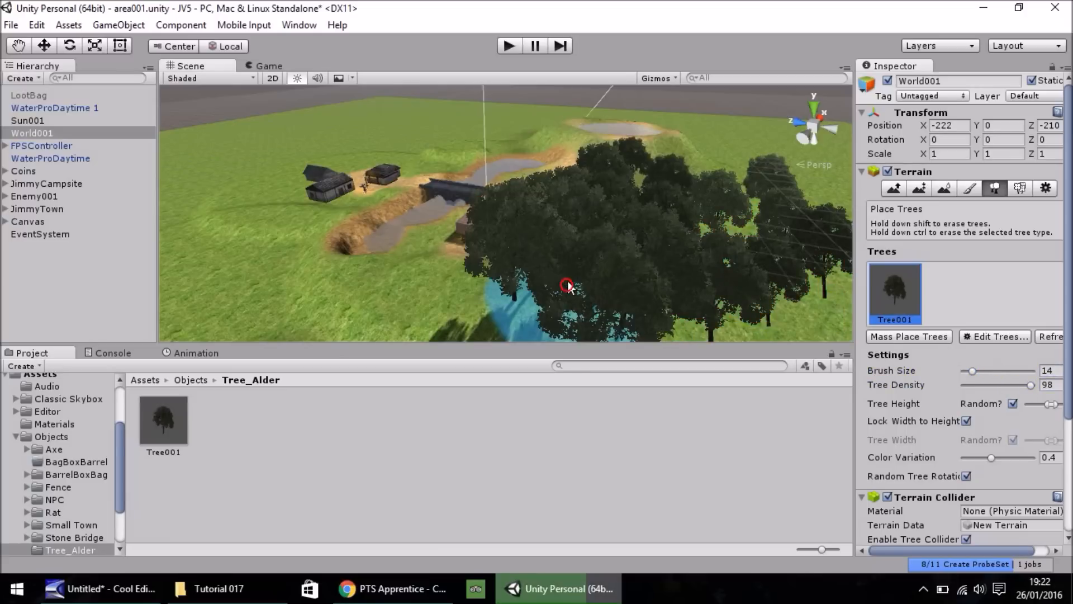
pyautogui.moveTo(567, 284); pyautogui.dragTo(656, 257)
pyautogui.moveTo(735, 246); pyautogui.dragTo(652, 180)
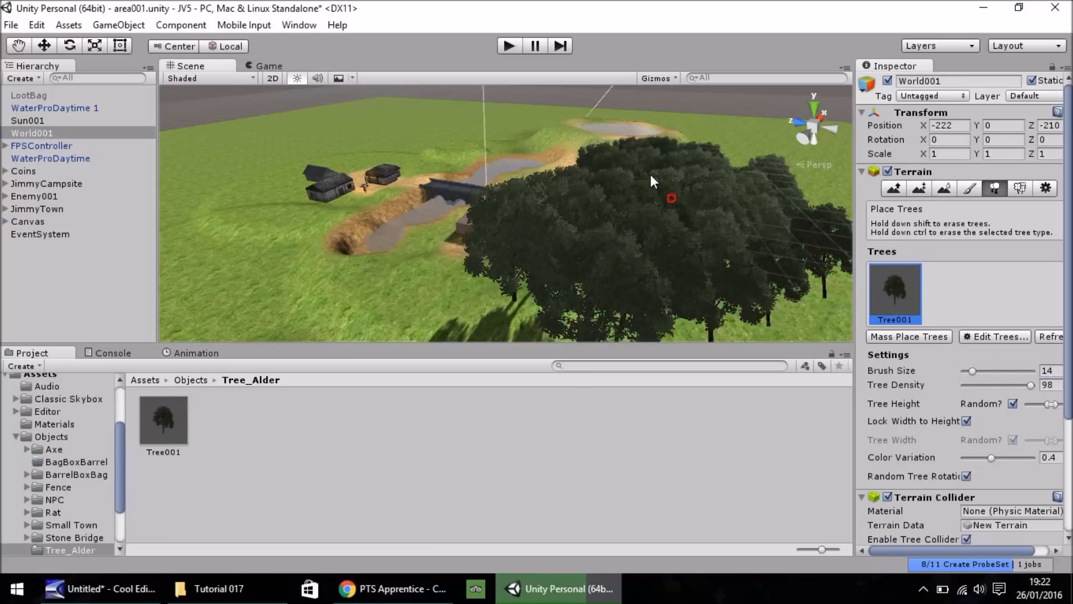
pyautogui.moveTo(718, 192); pyautogui.dragTo(735, 212)
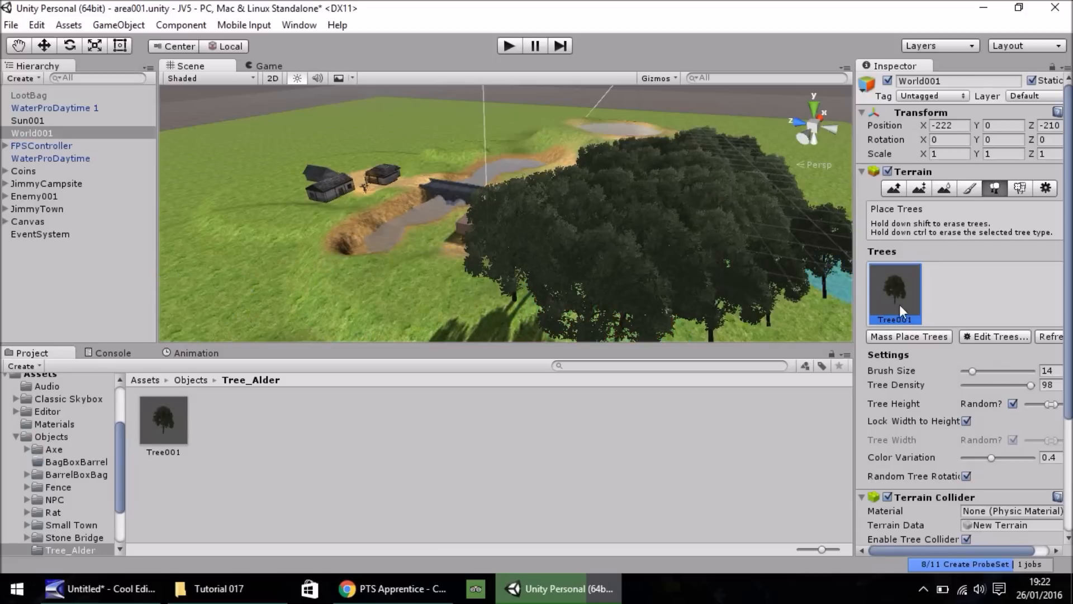
# Open the Trees Ambient-Occlusion folder under Terrain Assets while adding a tree type, and close the Add Tree dialog without assigning a prefab.
pyautogui.click(985, 336)
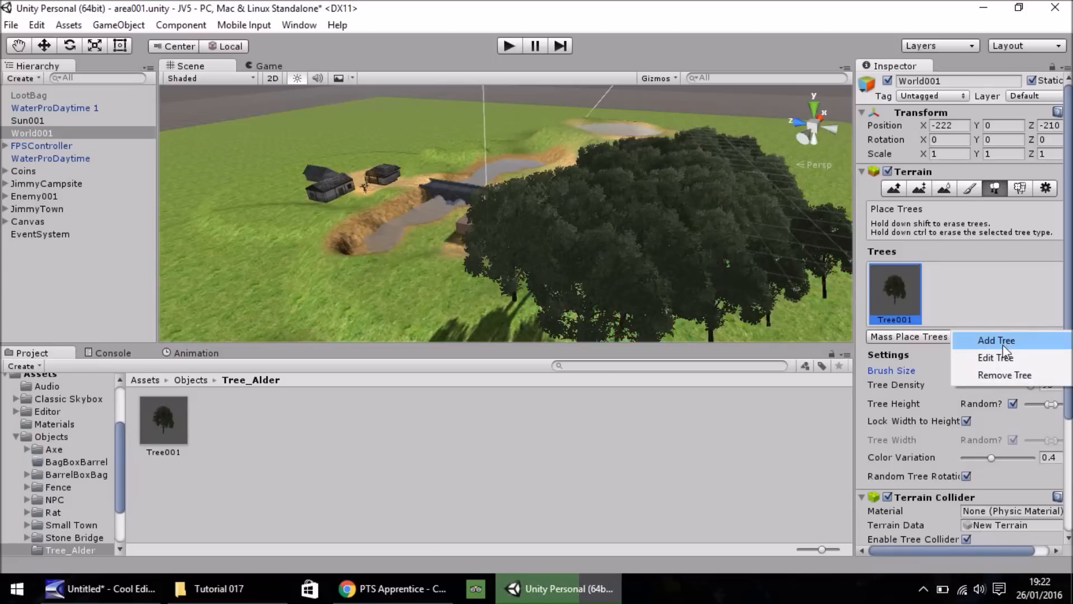
pyautogui.click(1002, 341)
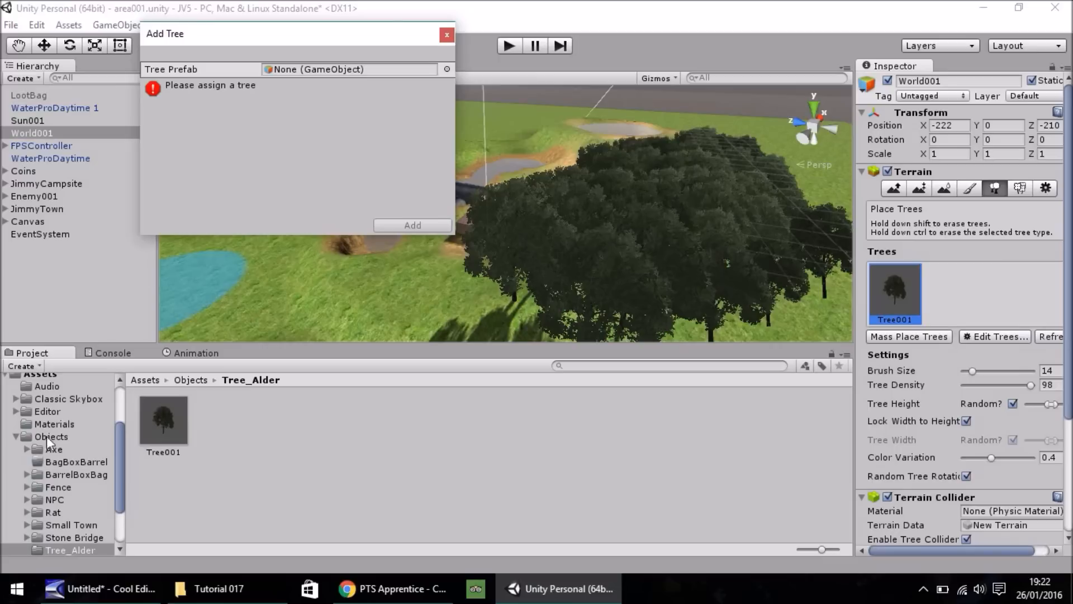
pyautogui.moveTo(119, 460); pyautogui.dragTo(113, 484)
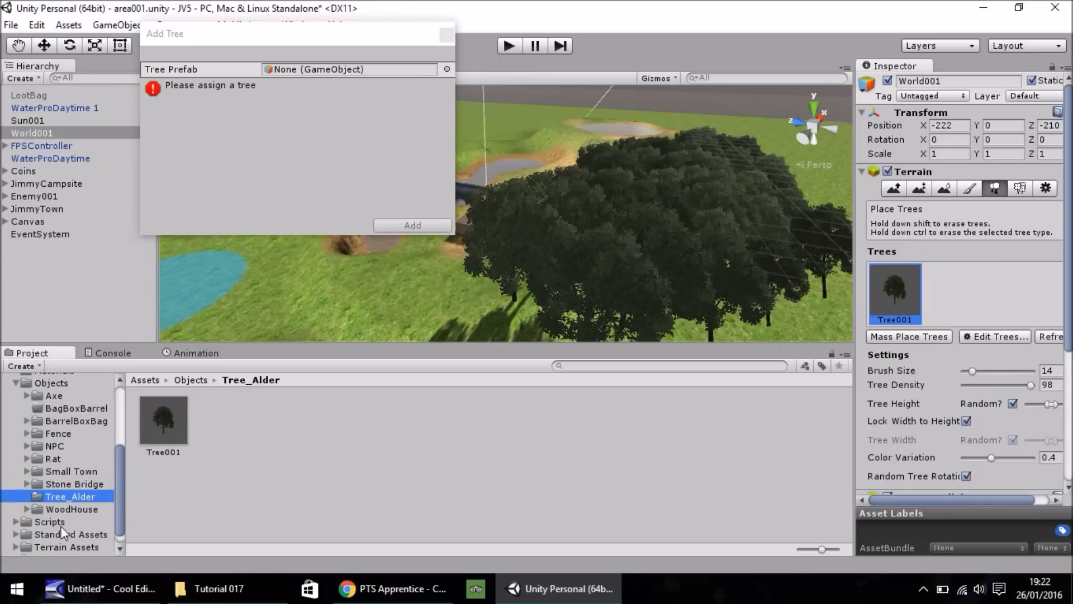
pyautogui.click(17, 546)
pyautogui.moveTo(116, 485); pyautogui.dragTo(122, 512)
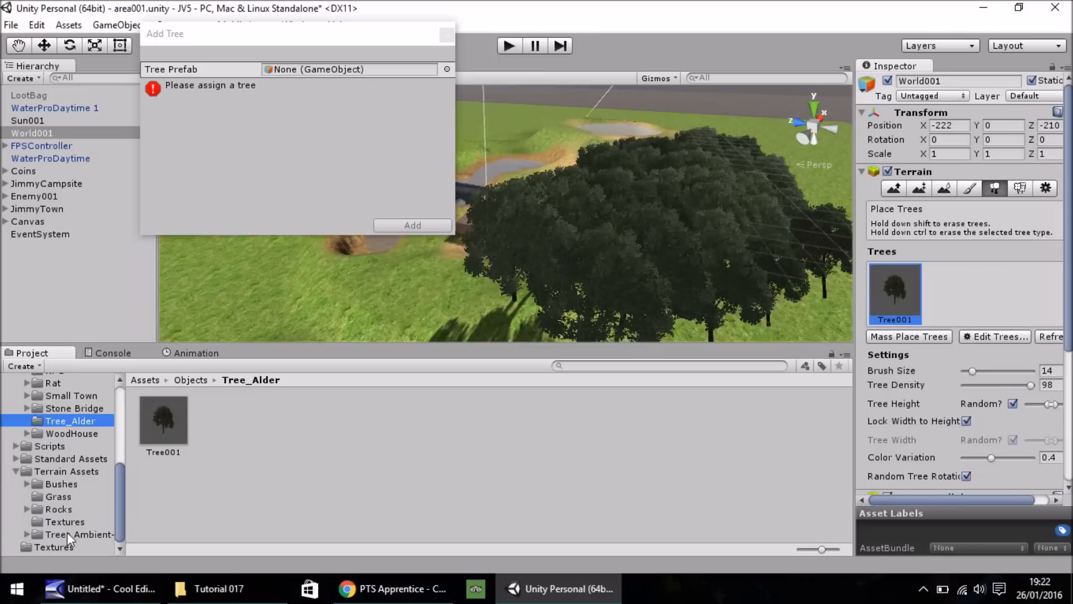
pyautogui.click(67, 533)
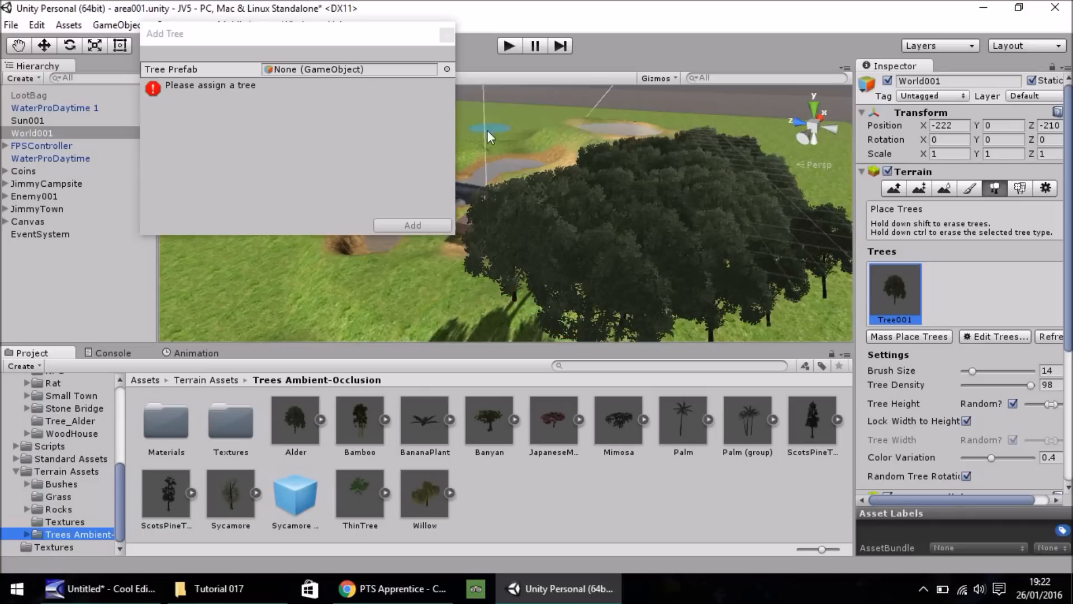
pyautogui.click(446, 34)
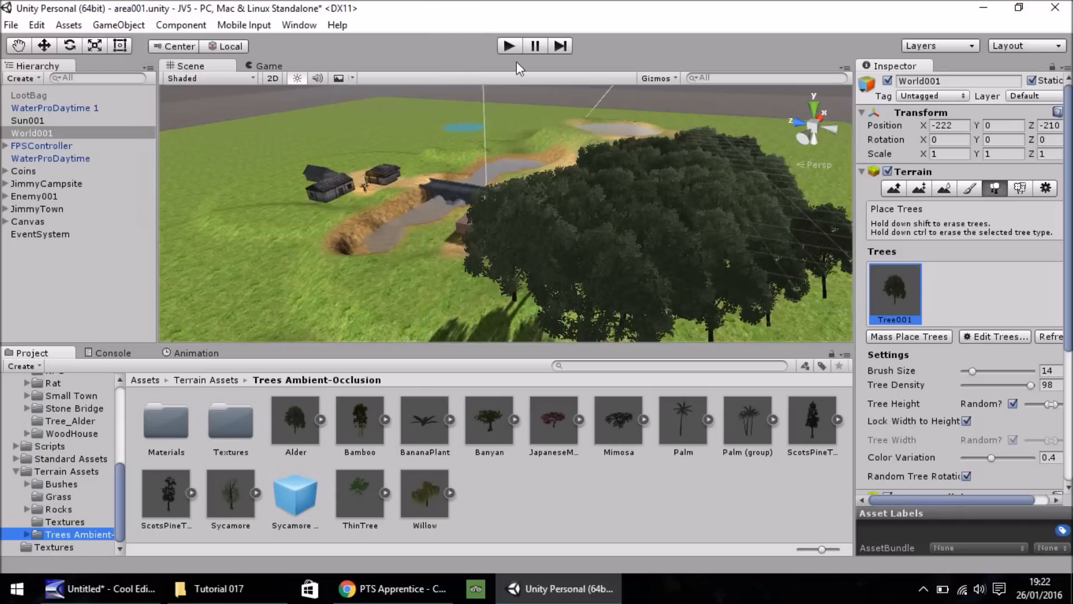
# Play the scene, walk through the painted Tree001 group to check how the trees look and collide, and stop the game.
pyautogui.click(506, 46)
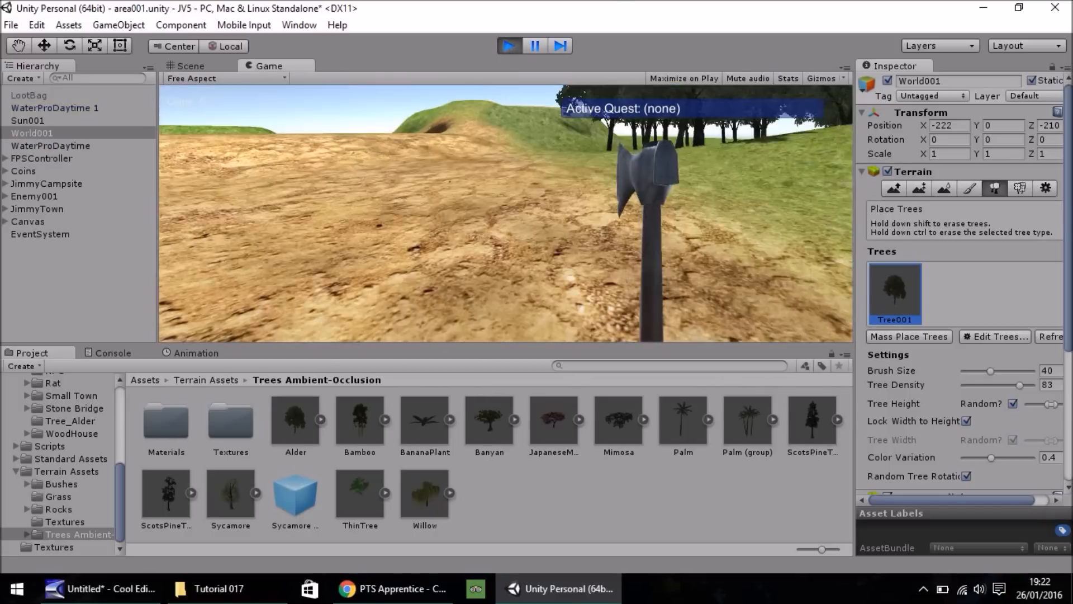
pyautogui.press('w')
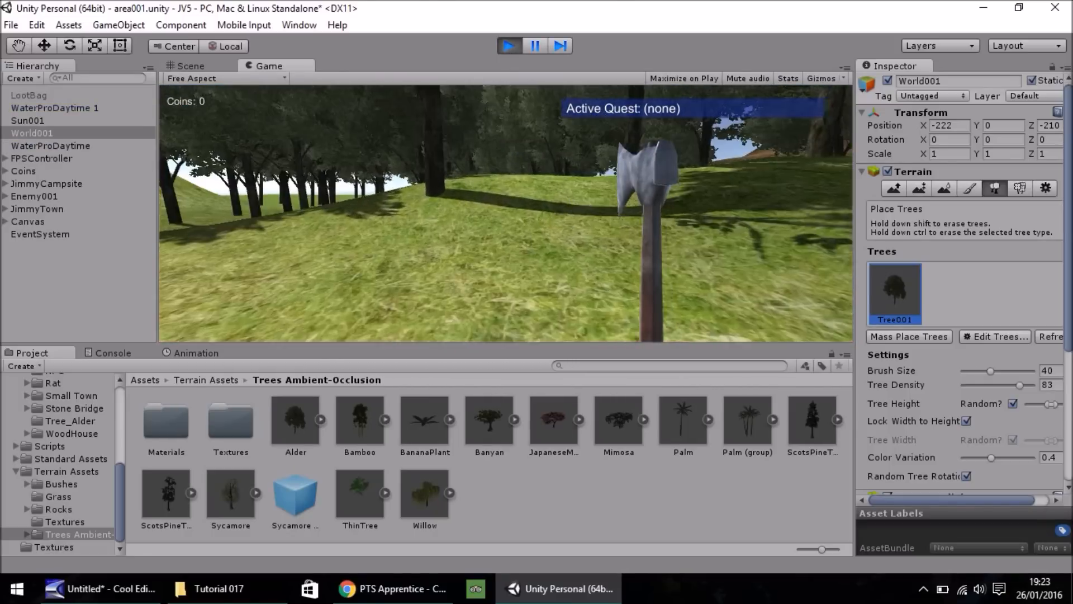
pyautogui.press('w')
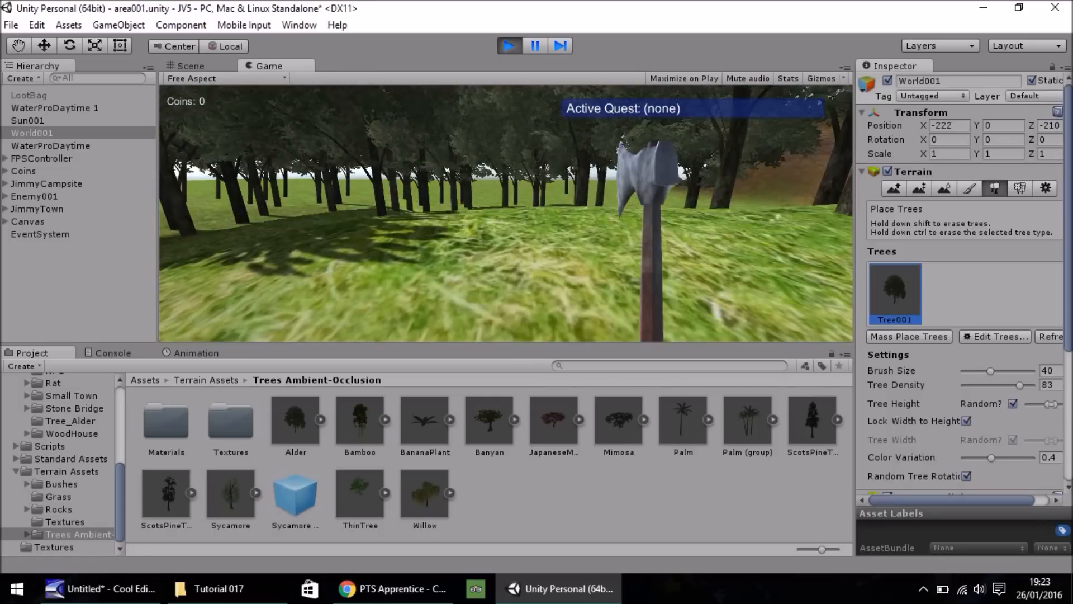
pyautogui.press('w')
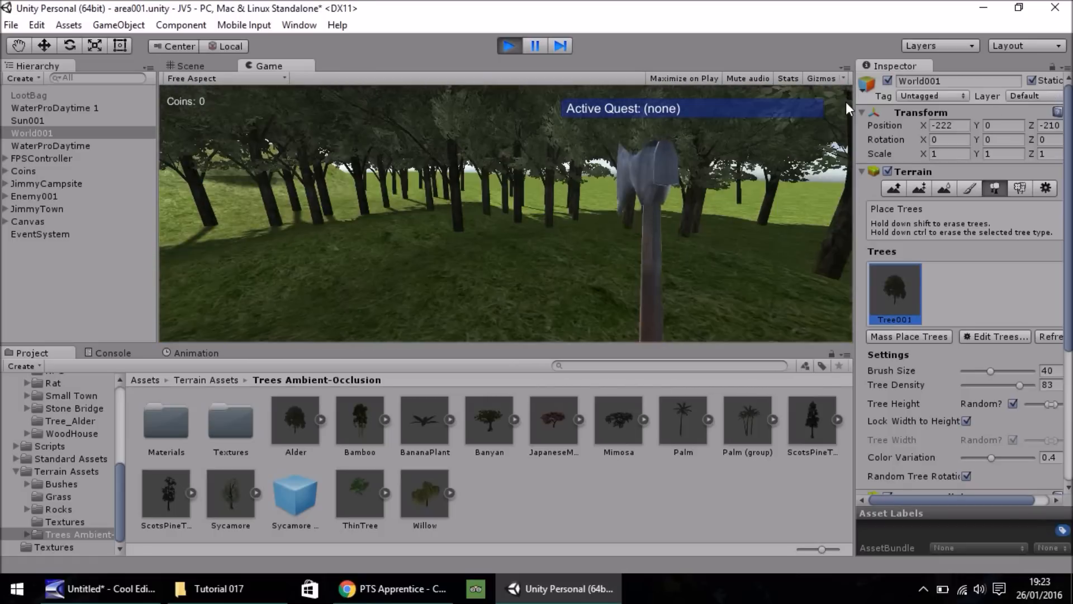
pyautogui.press('w')
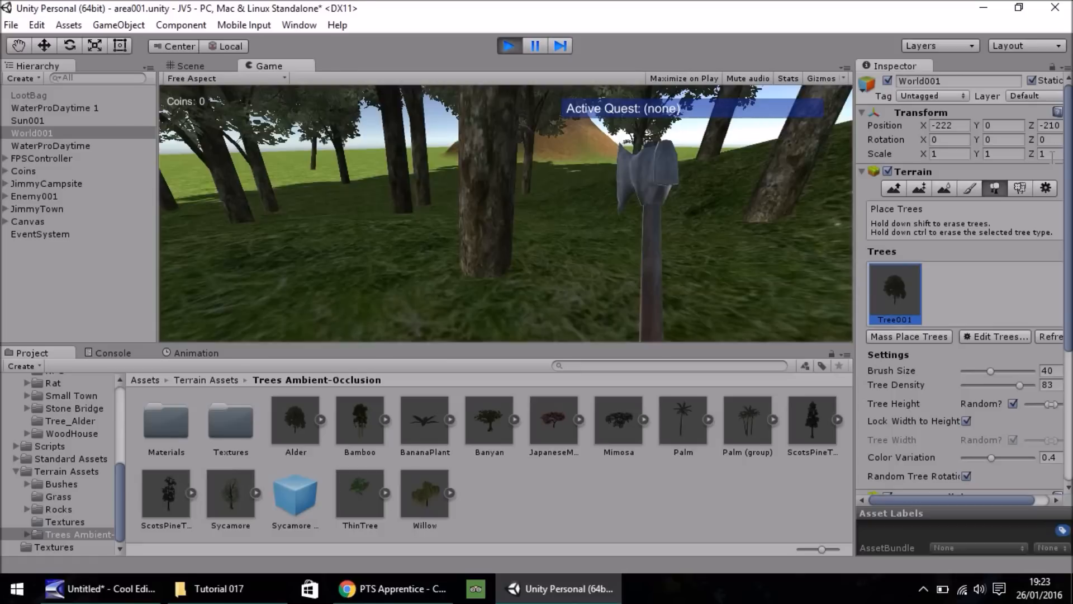
pyautogui.press('w')
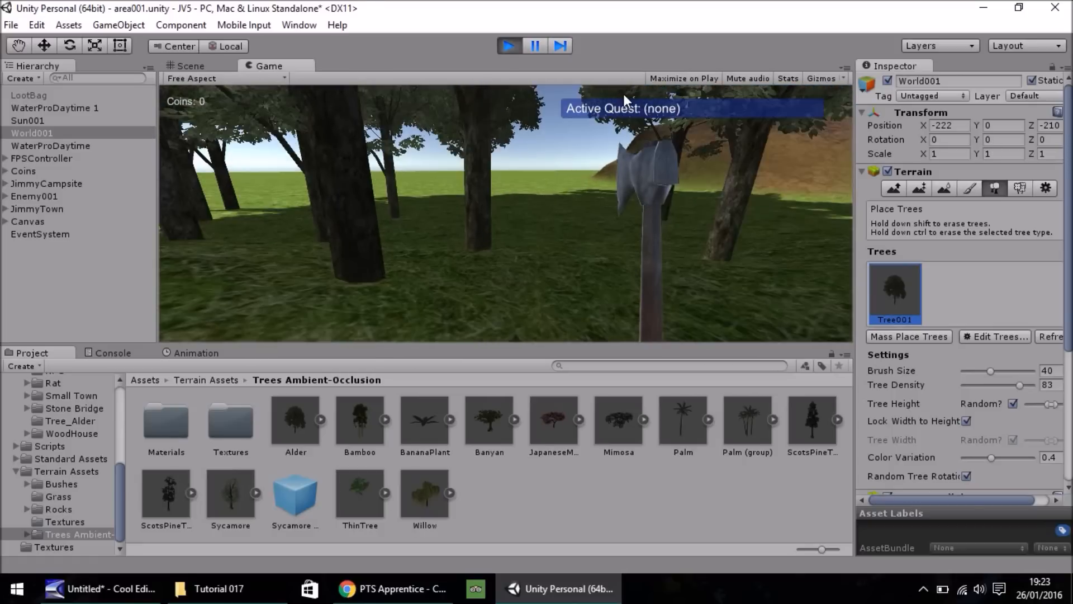
pyautogui.press('w')
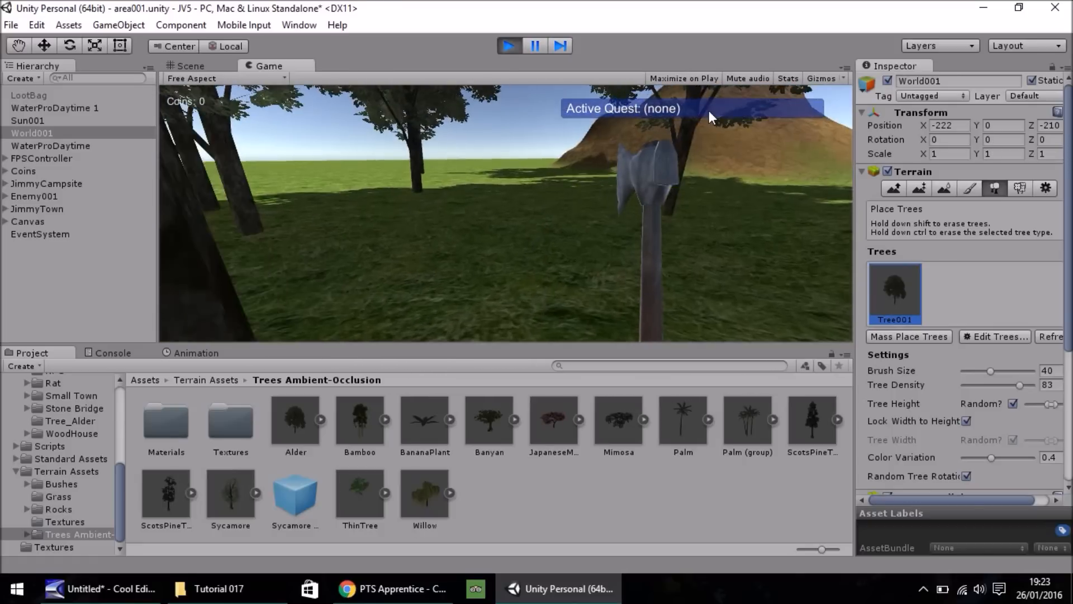
pyautogui.click(503, 45)
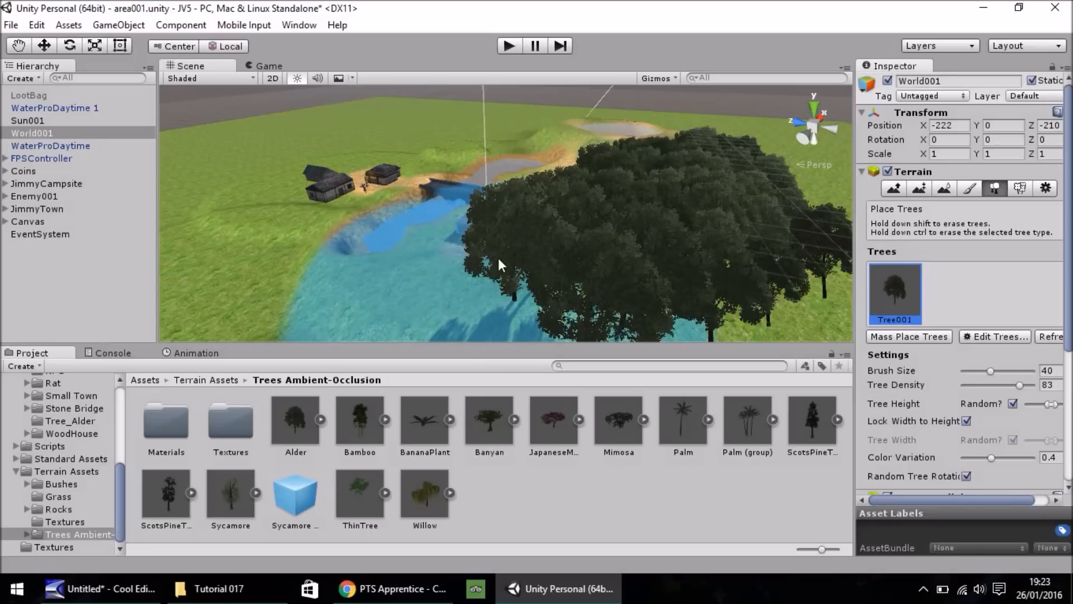
# Add the BananaPlant model from the Trees Ambient-Occlusion folder as a new tree type on the terrain.
pyautogui.press('q')
pyautogui.moveTo(515, 215); pyautogui.dragTo(619, 260)
pyautogui.moveTo(604, 257); pyautogui.dragTo(806, 261, button='right')
pyautogui.scroll(-5, 650, 273)
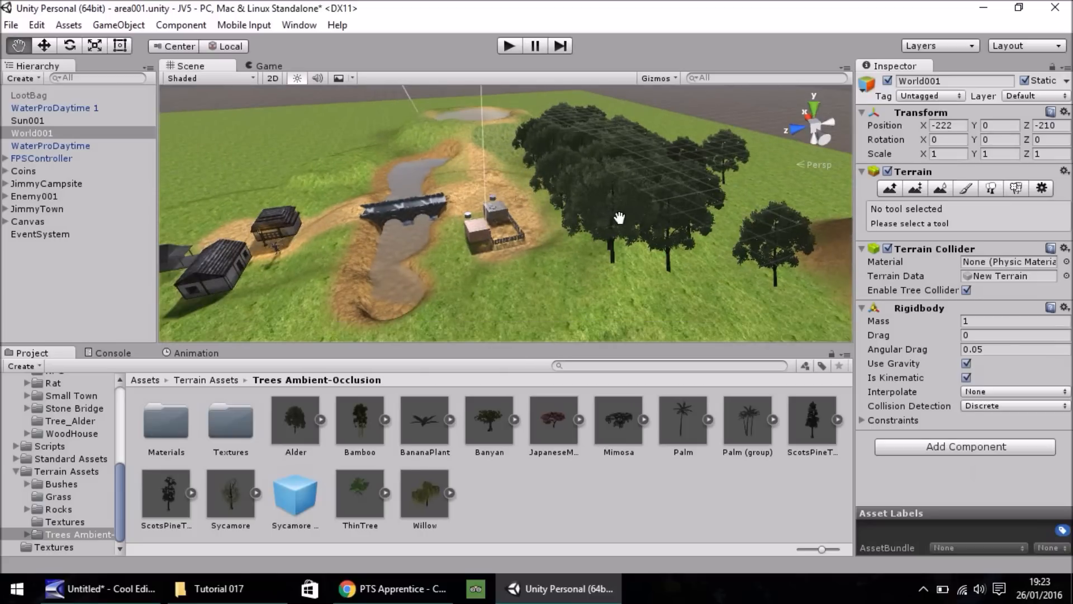
pyautogui.moveTo(605, 219); pyautogui.dragTo(738, 225, button='right')
pyautogui.moveTo(527, 193); pyautogui.dragTo(643, 240)
pyautogui.scroll(6, 599, 239)
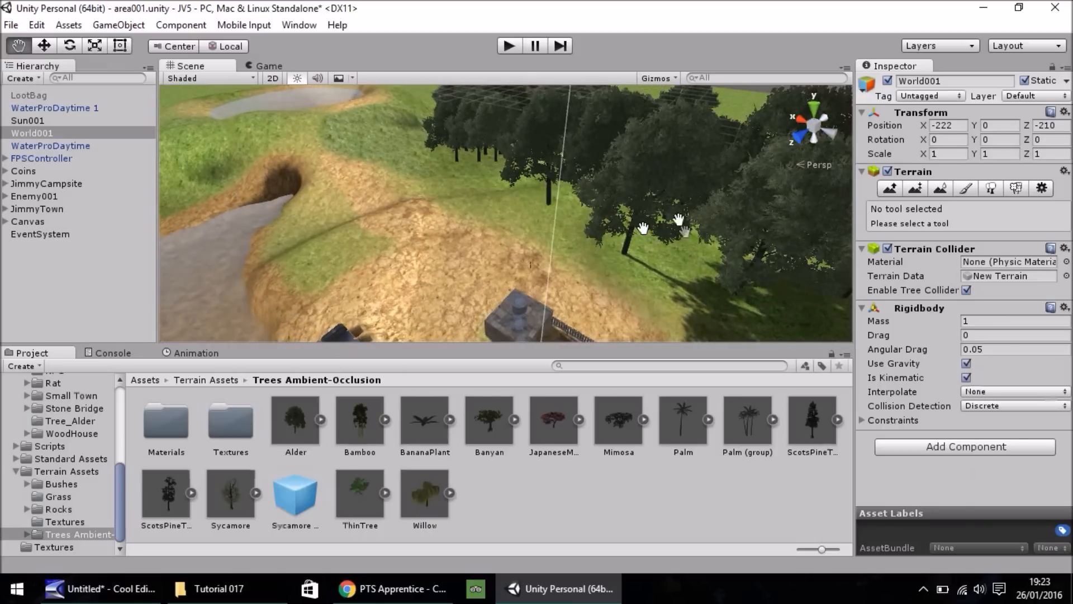
pyautogui.click(963, 190)
pyautogui.click(986, 190)
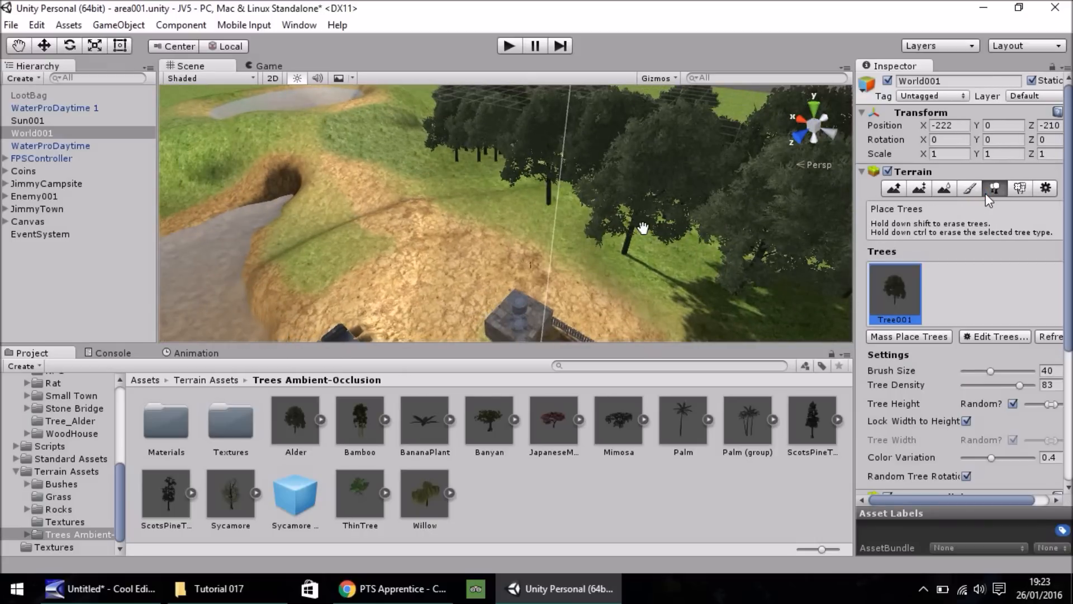
pyautogui.click(986, 335)
pyautogui.click(992, 341)
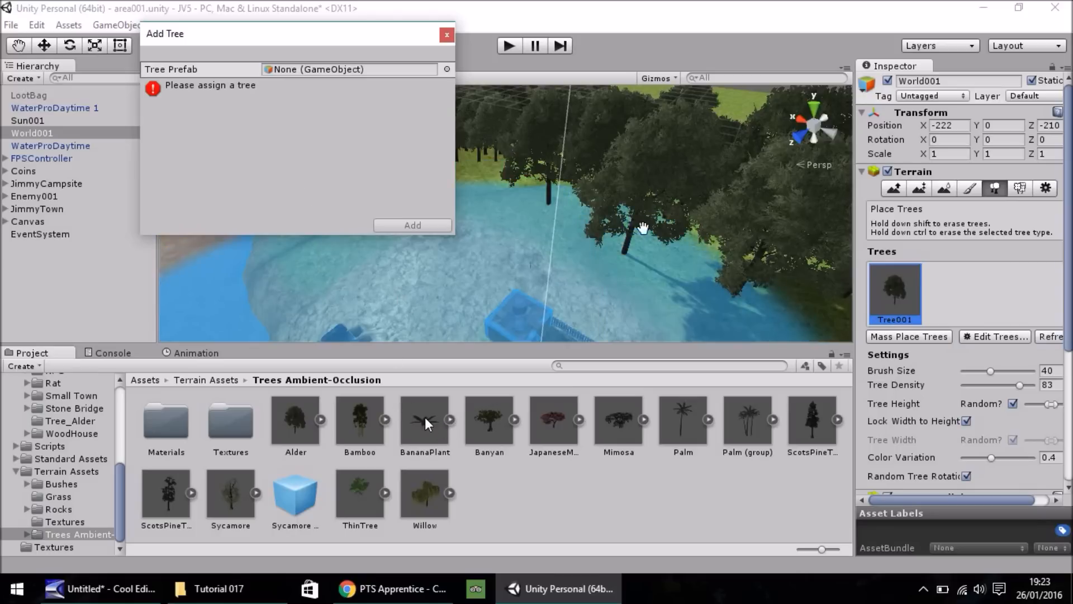
pyautogui.click(60, 484)
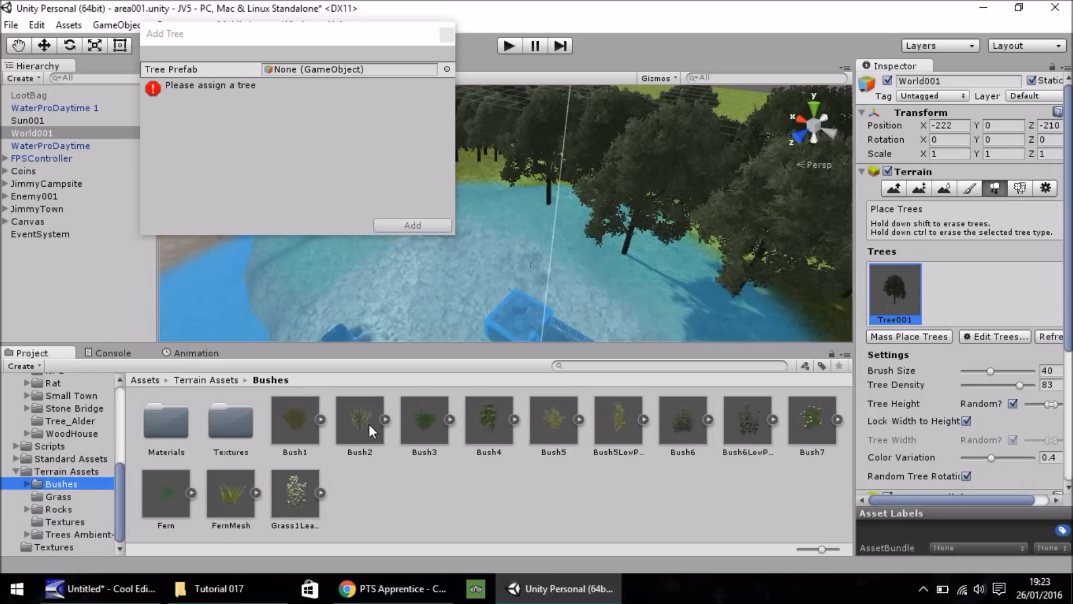
pyautogui.click(66, 534)
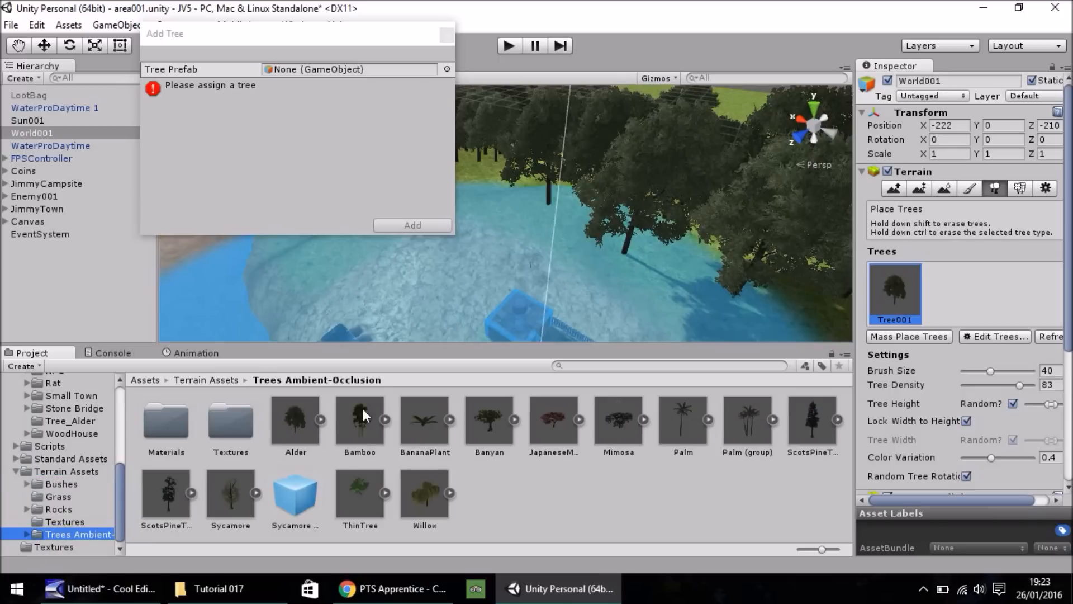
pyautogui.moveTo(420, 427); pyautogui.dragTo(350, 68)
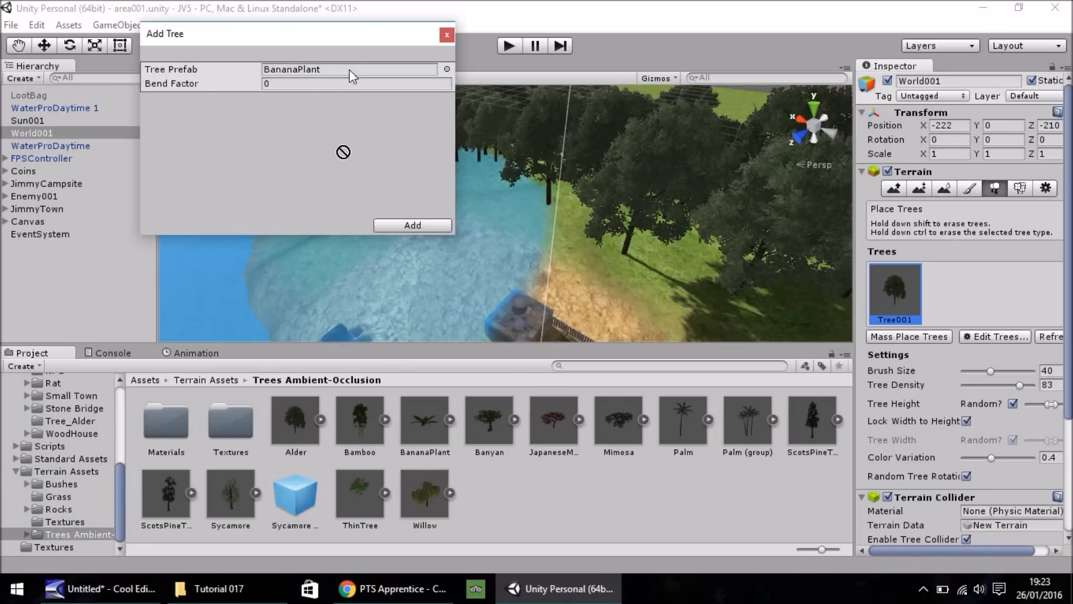
pyautogui.click(386, 224)
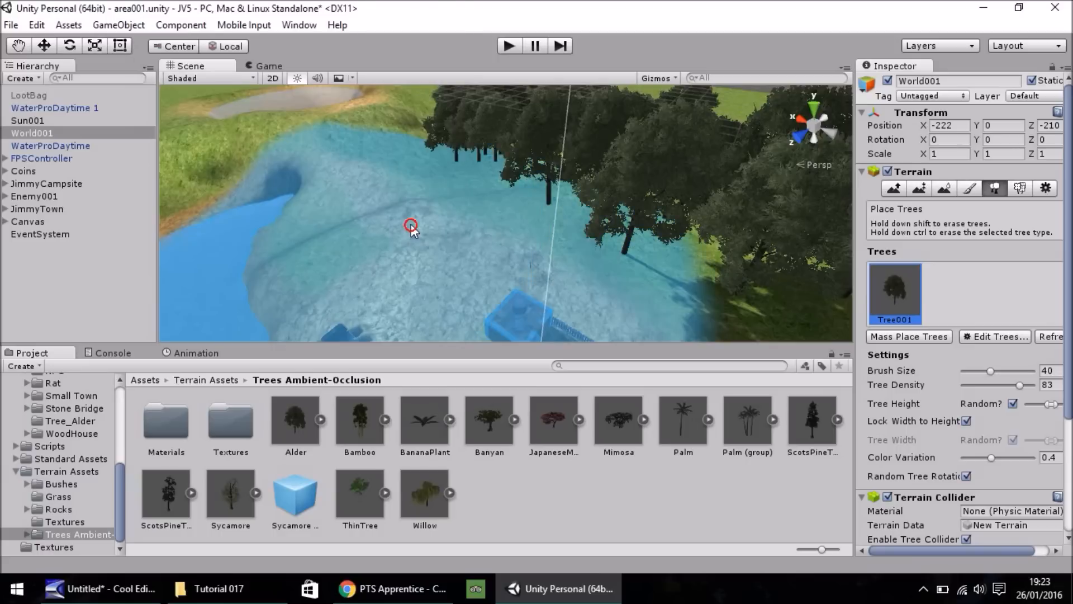
# Paint banana plants among the tree group beside the huts with brush size 62 and tree density 43.
pyautogui.click(950, 287)
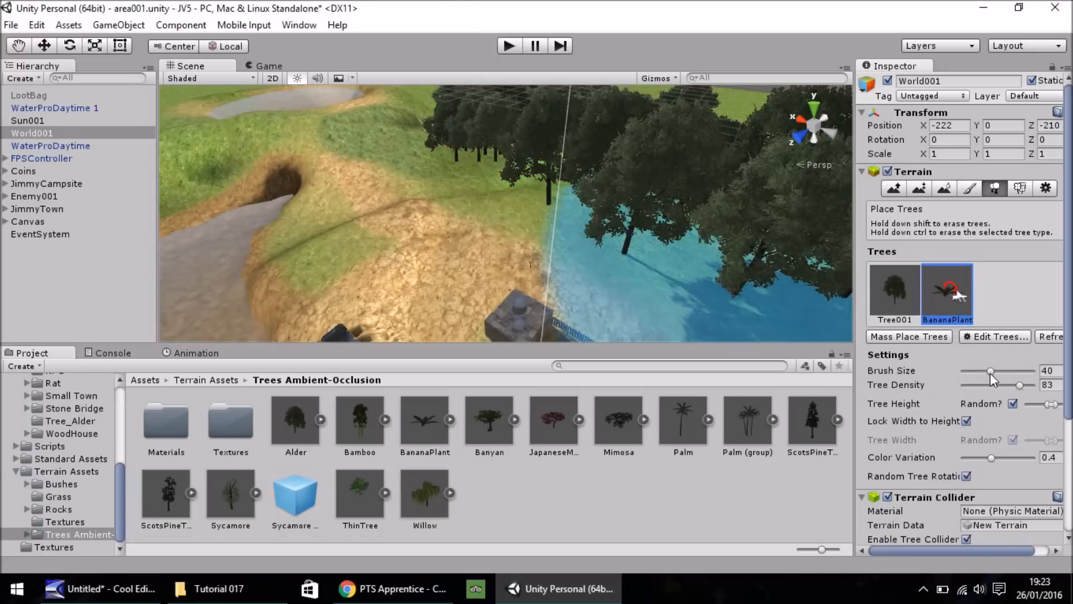
pyautogui.moveTo(1027, 369); pyautogui.dragTo(988, 386)
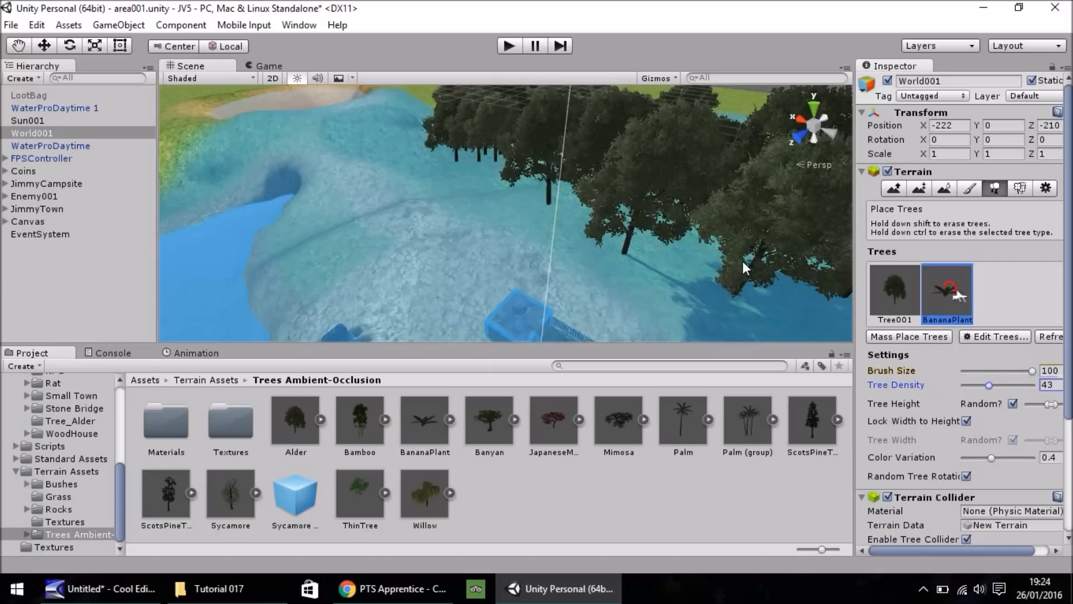
pyautogui.moveTo(1034, 370); pyautogui.dragTo(1021, 371)
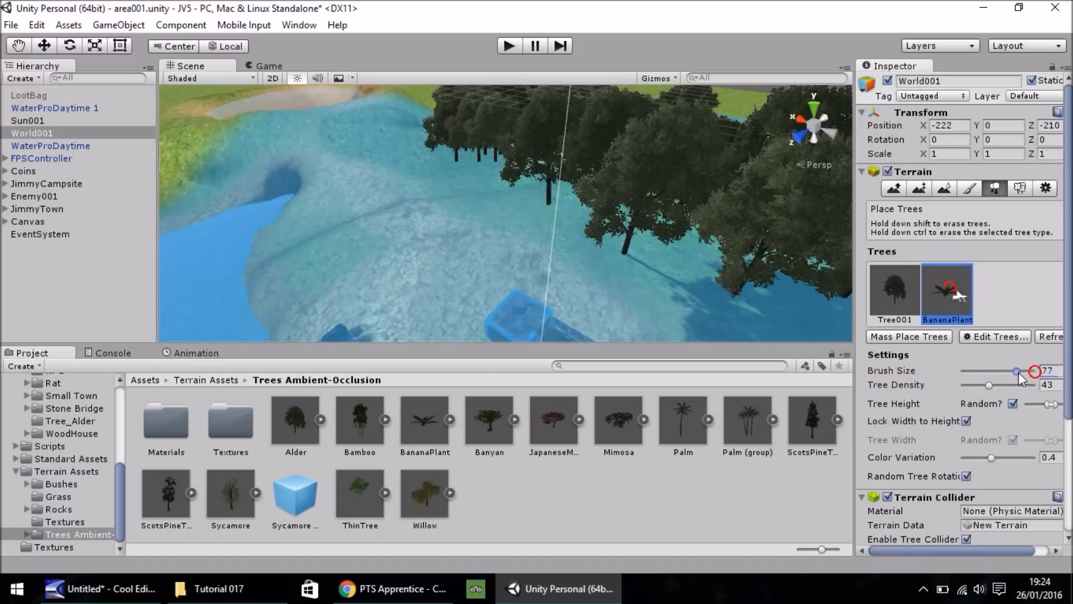
pyautogui.scroll(-6, 680, 175)
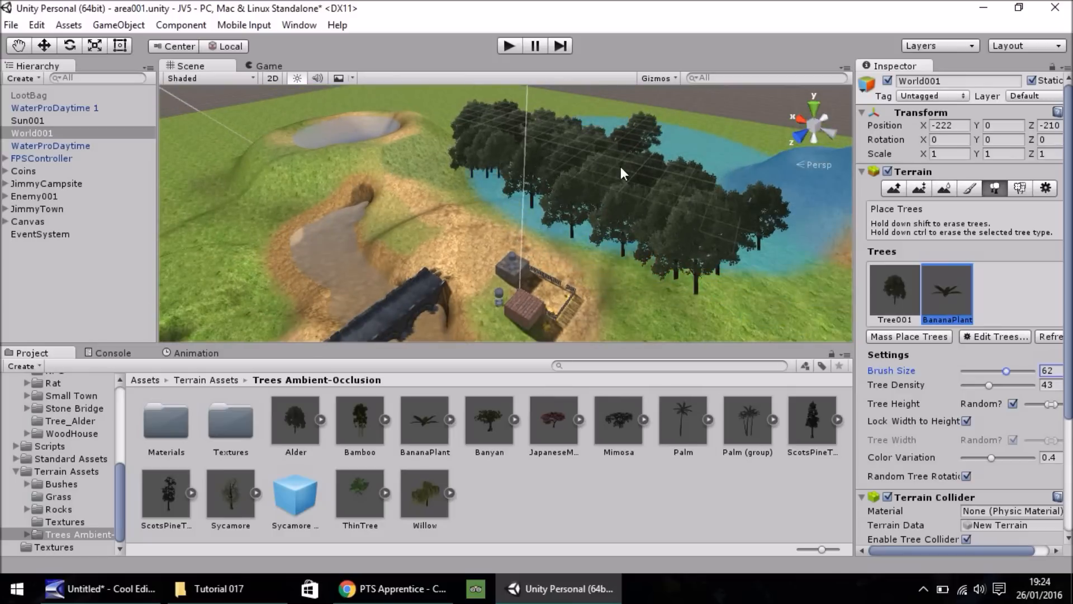
pyautogui.click(621, 166)
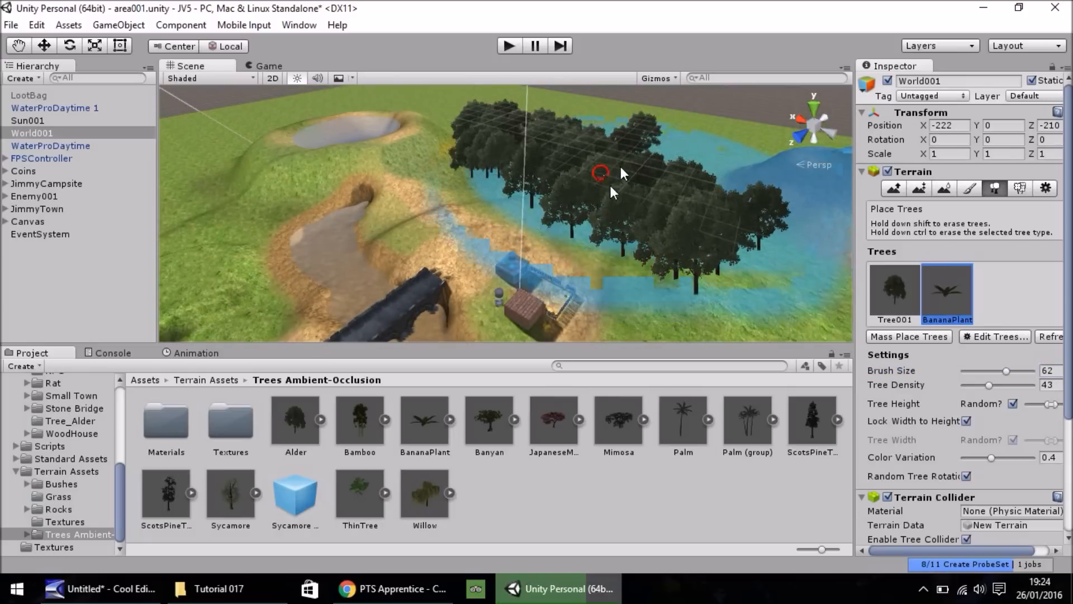
# Play the scene, walk among the trees to look for the painted banana plants, and stop the game.
pyautogui.click(510, 46)
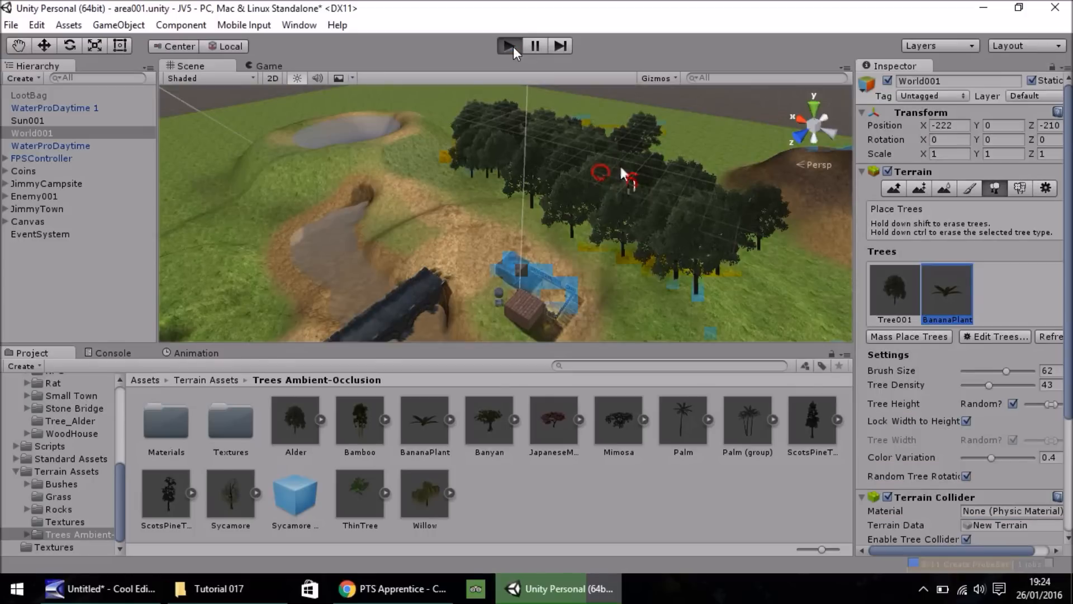
pyautogui.press('w')
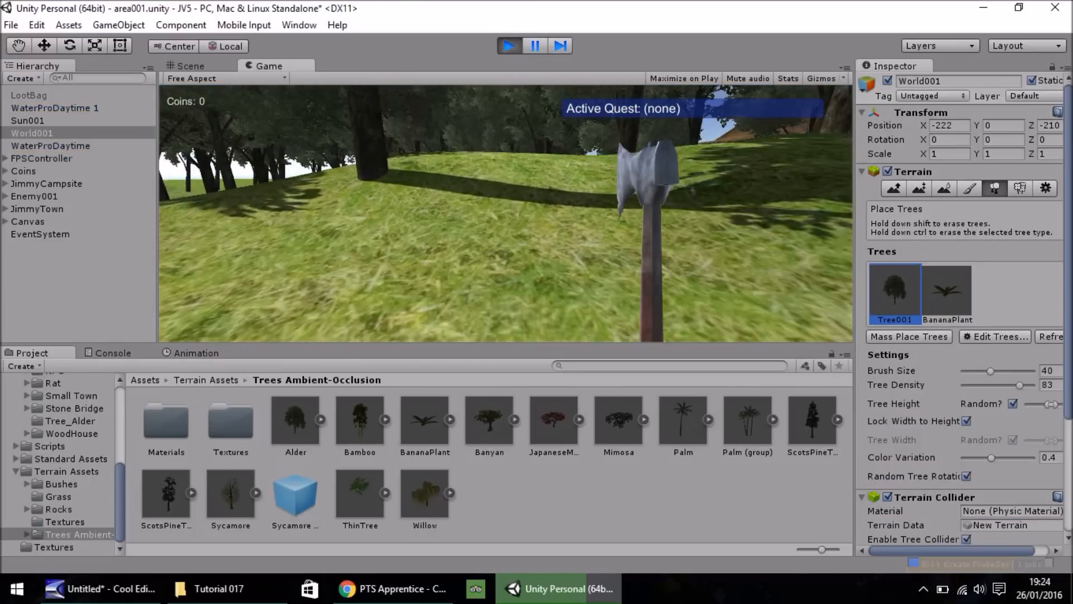
pyautogui.press('w')
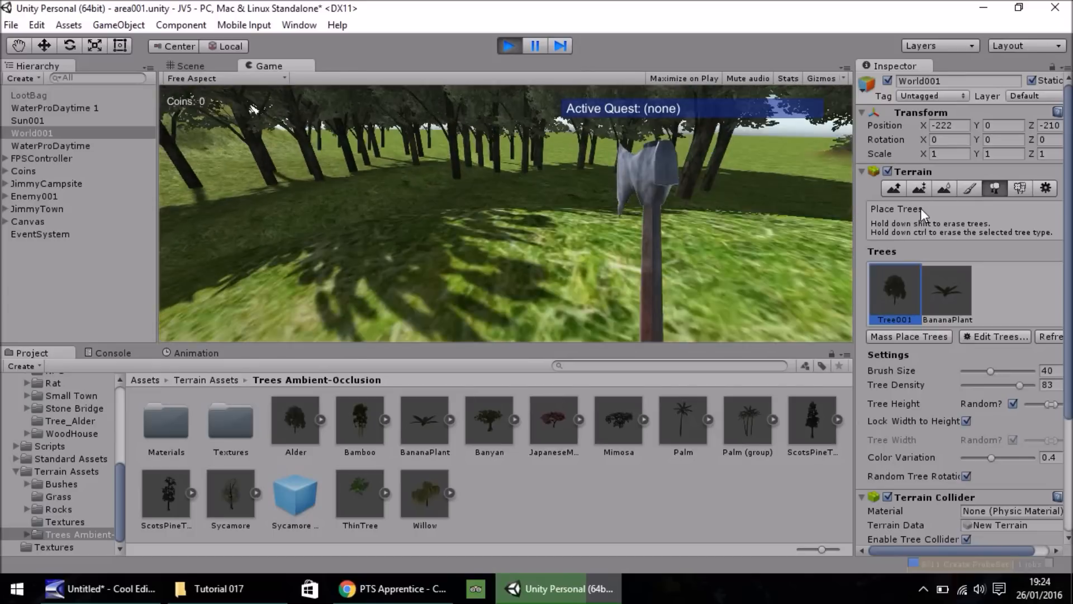
pyautogui.press('w')
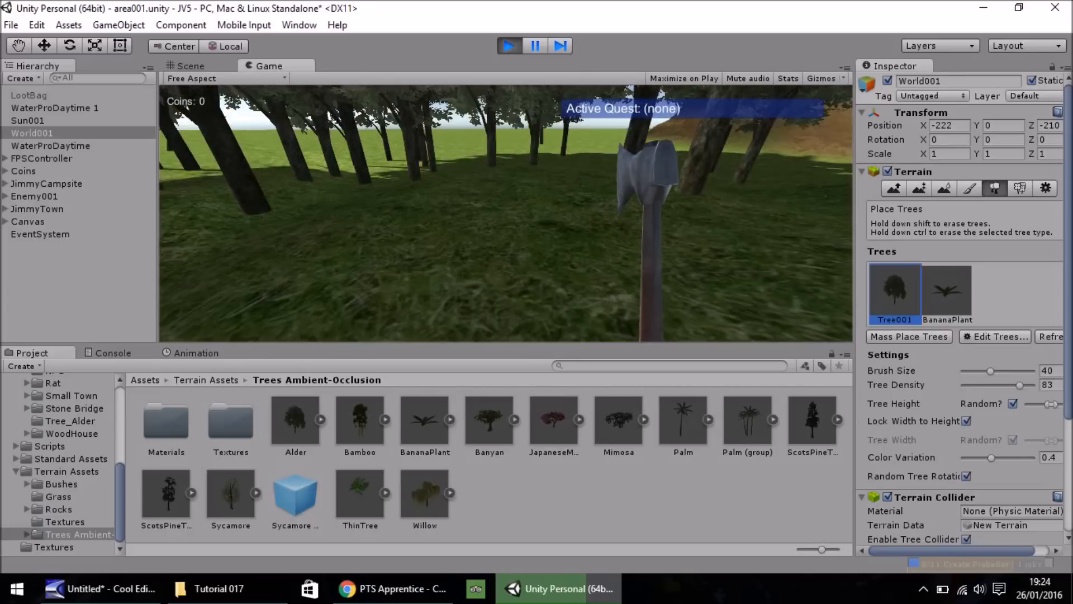
pyautogui.press('w')
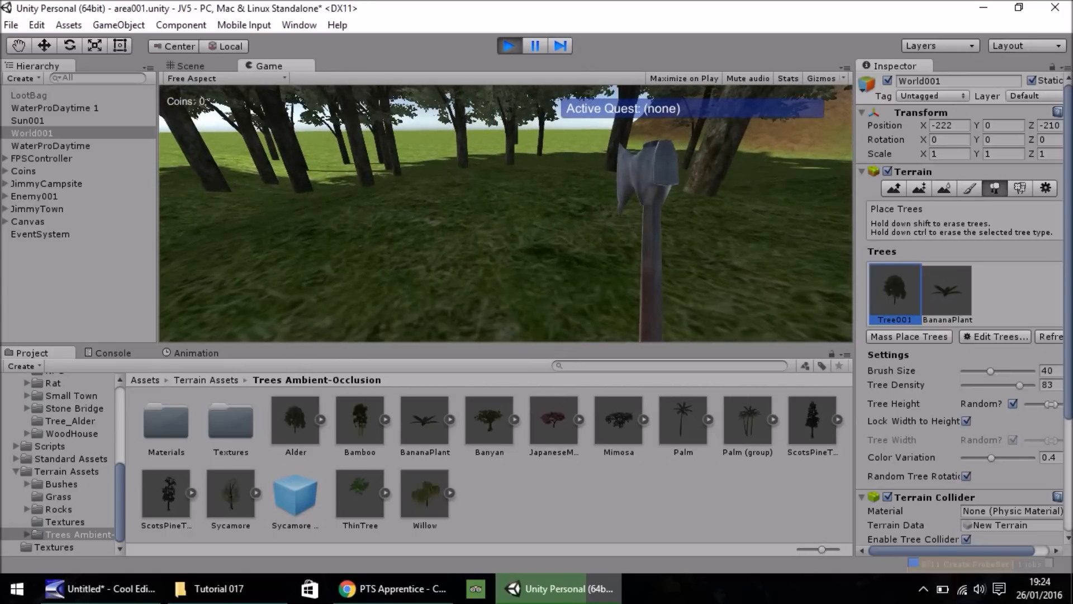
pyautogui.press('Escape')
pyautogui.click(509, 46)
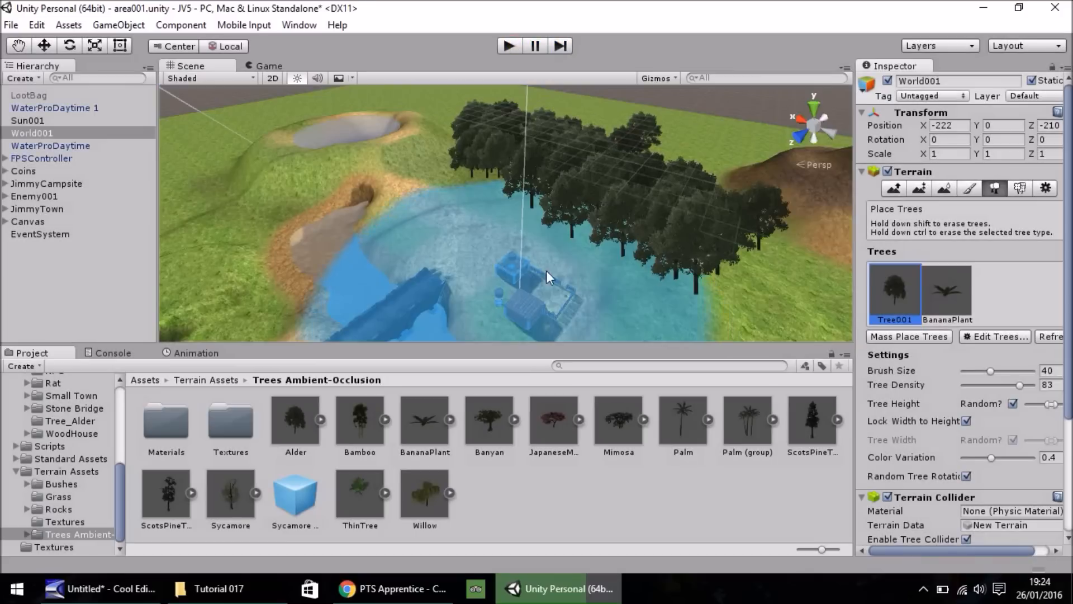
# Try a scale factor of 1 in the BananaPlant model's import settings and restore it to 0.01.
pyautogui.click(950, 289)
pyautogui.click(420, 416)
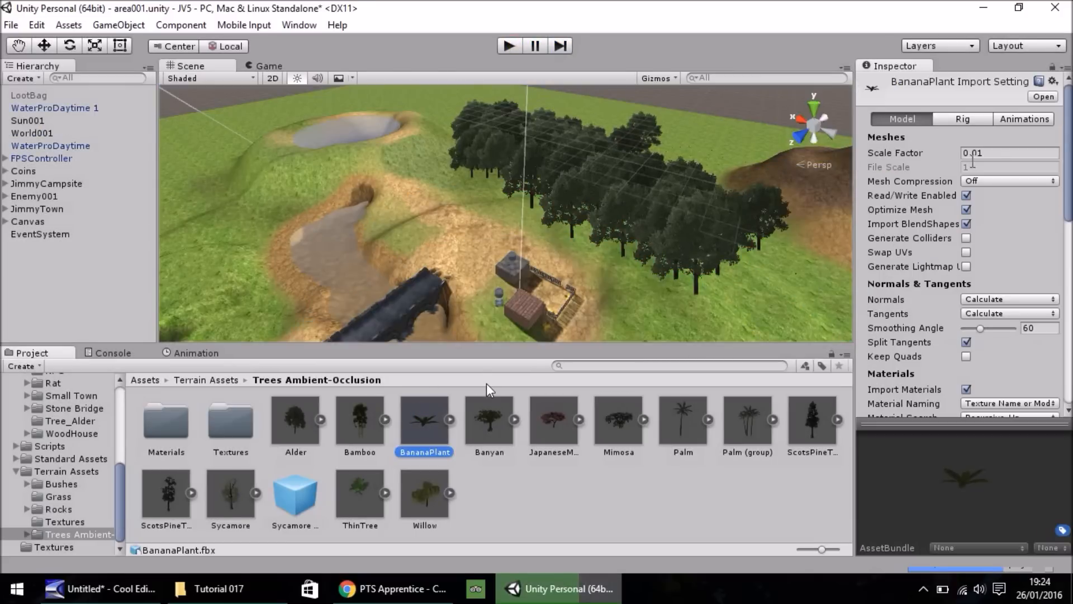
pyautogui.click(984, 152)
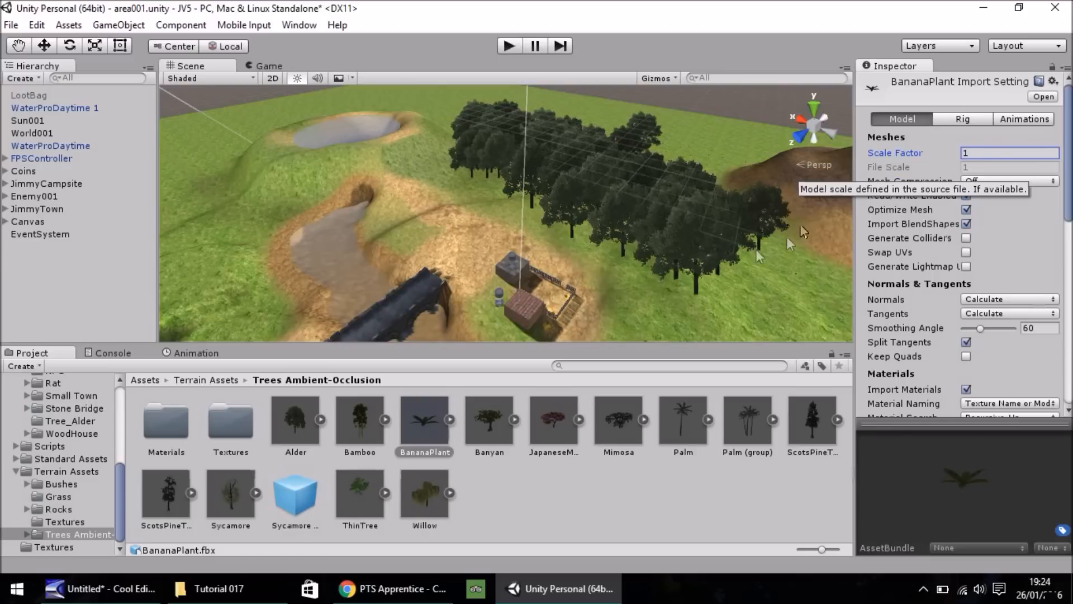
pyautogui.moveTo(981, 157); pyautogui.dragTo(954, 153)
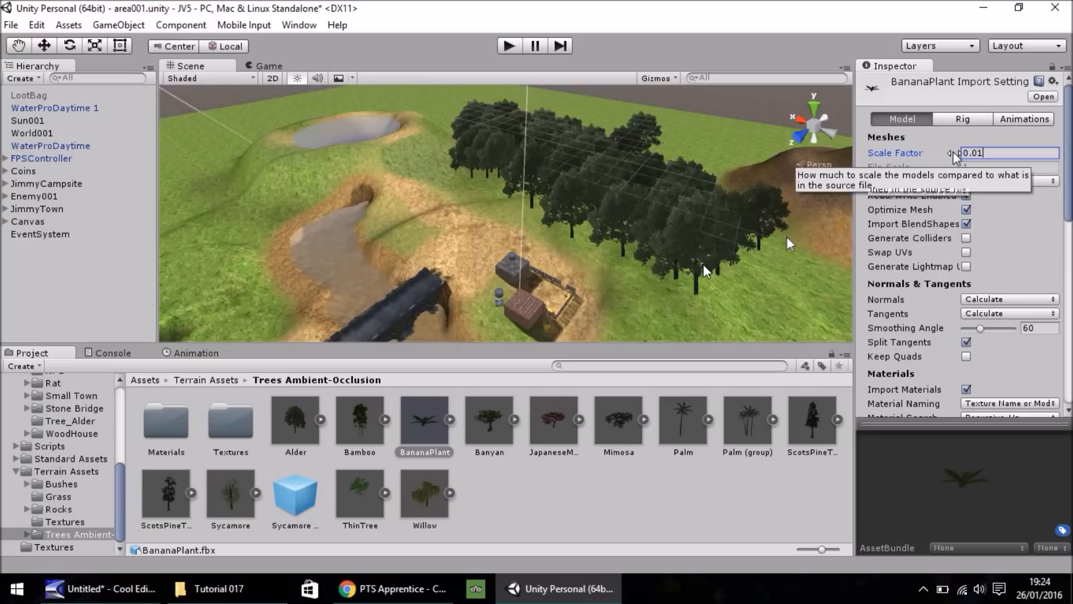
pyautogui.click(572, 482)
pyautogui.click(587, 321)
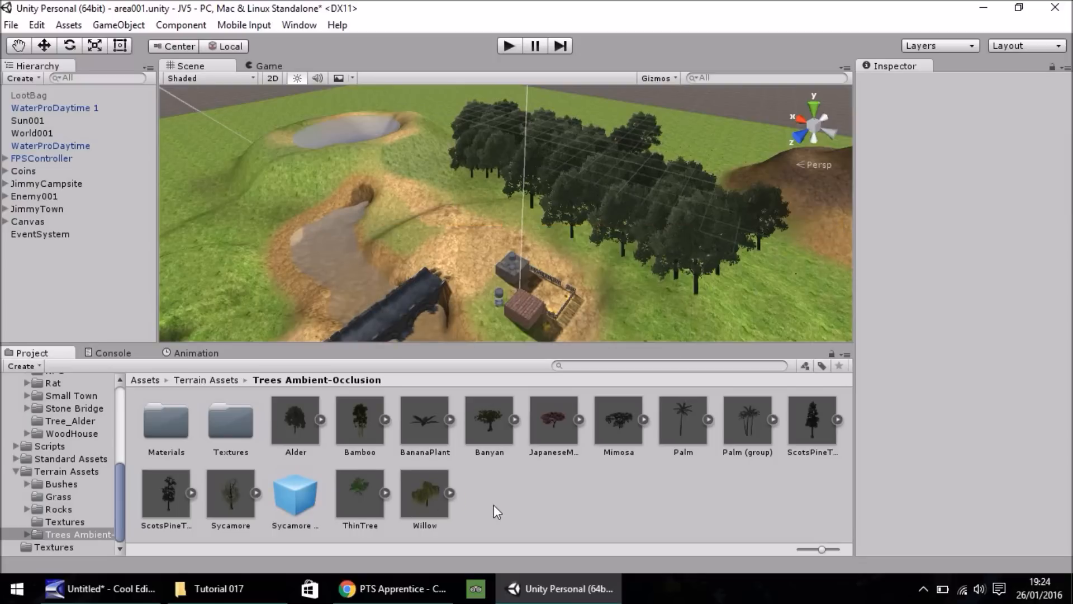
# Save the area001 scene and create a new empty scene.
pyautogui.hotkey('ctrl', 's')
pyautogui.click(11, 26)
pyautogui.click(56, 45)
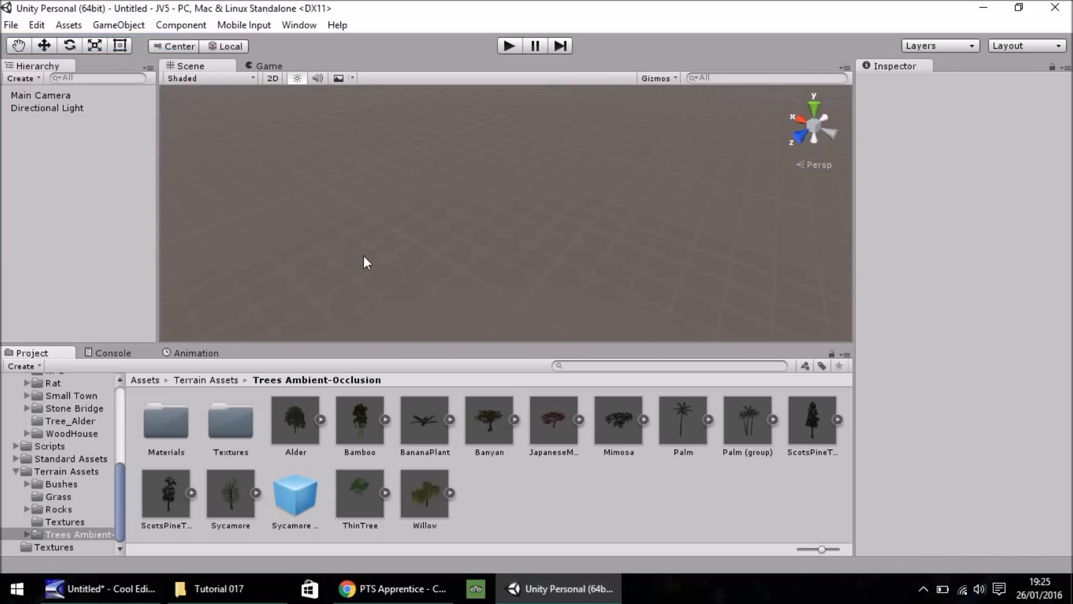
pyautogui.moveTo(421, 273); pyautogui.dragTo(638, 219, button='right')
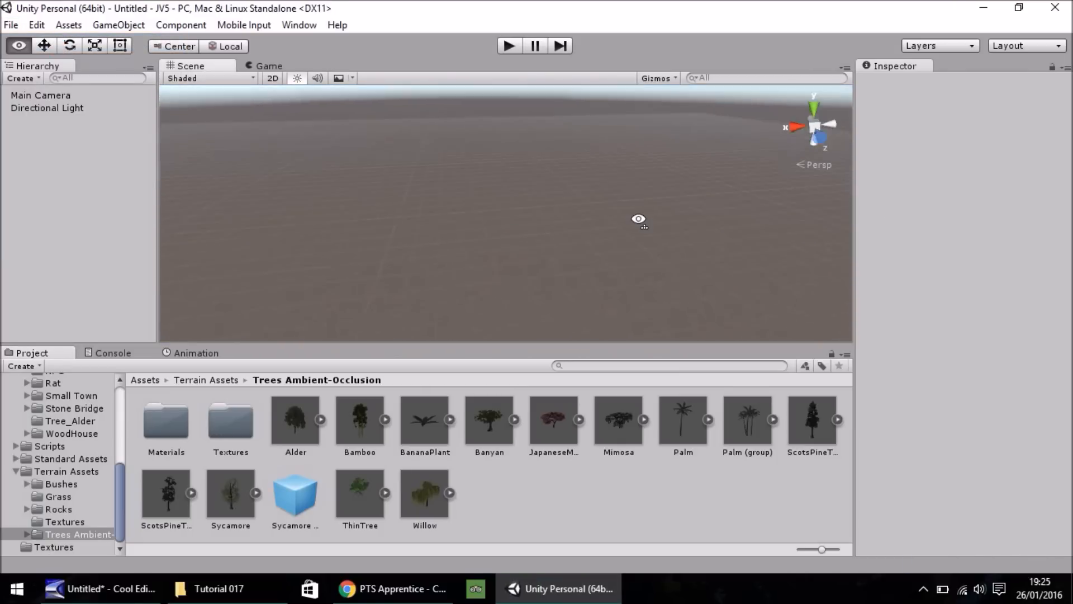
# Save the new scene as TitleScreen in the project's root Assets folder.
pyautogui.click(121, 394)
pyautogui.moveTo(119, 423); pyautogui.dragTo(120, 405)
pyautogui.click(40, 451)
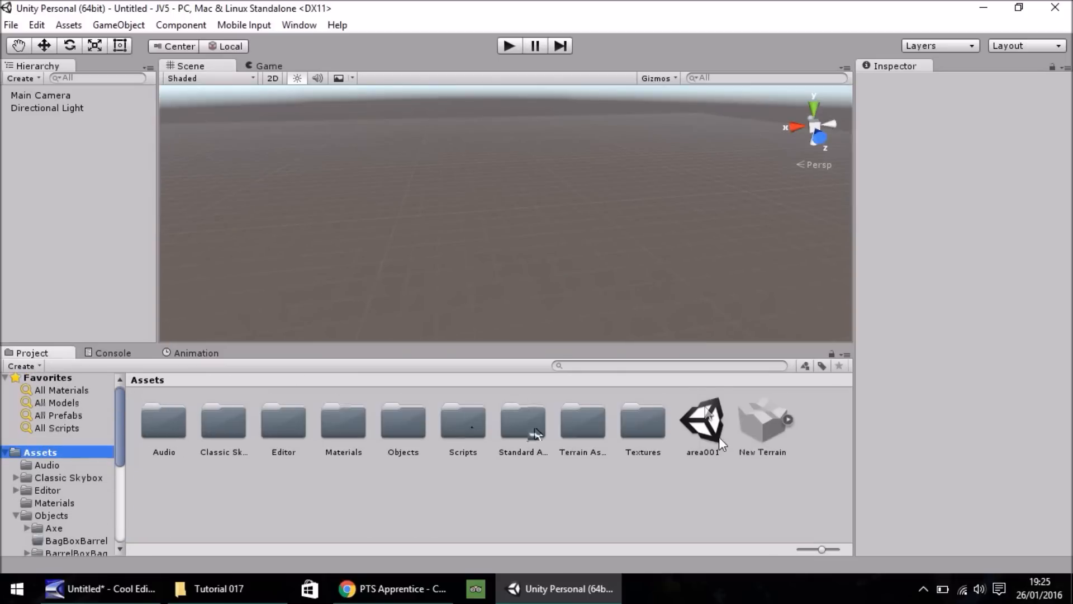
pyautogui.click(471, 507)
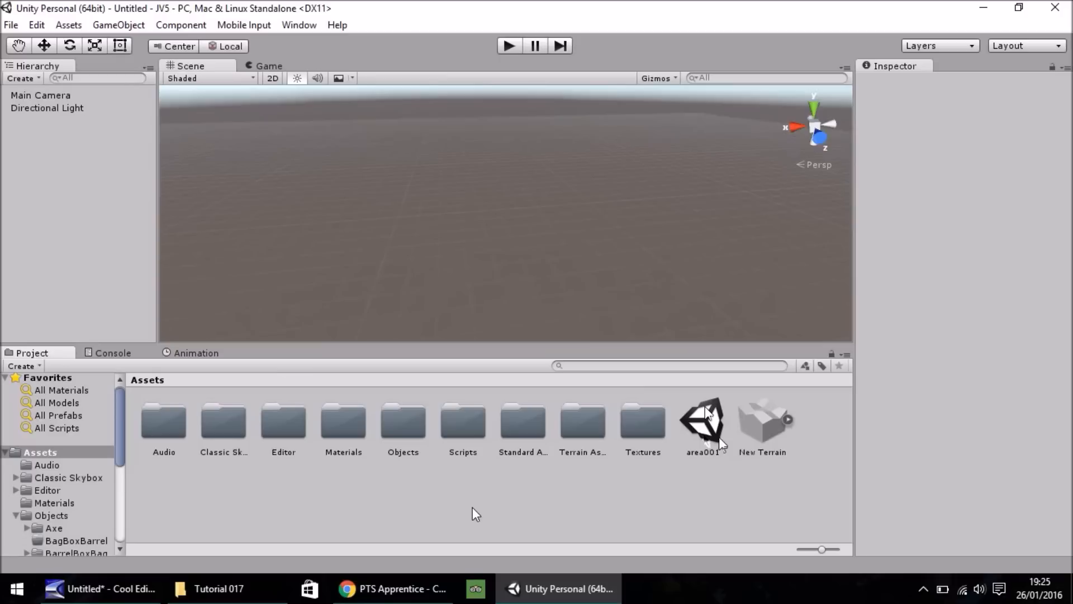
pyautogui.hotkey('ctrl', 's')
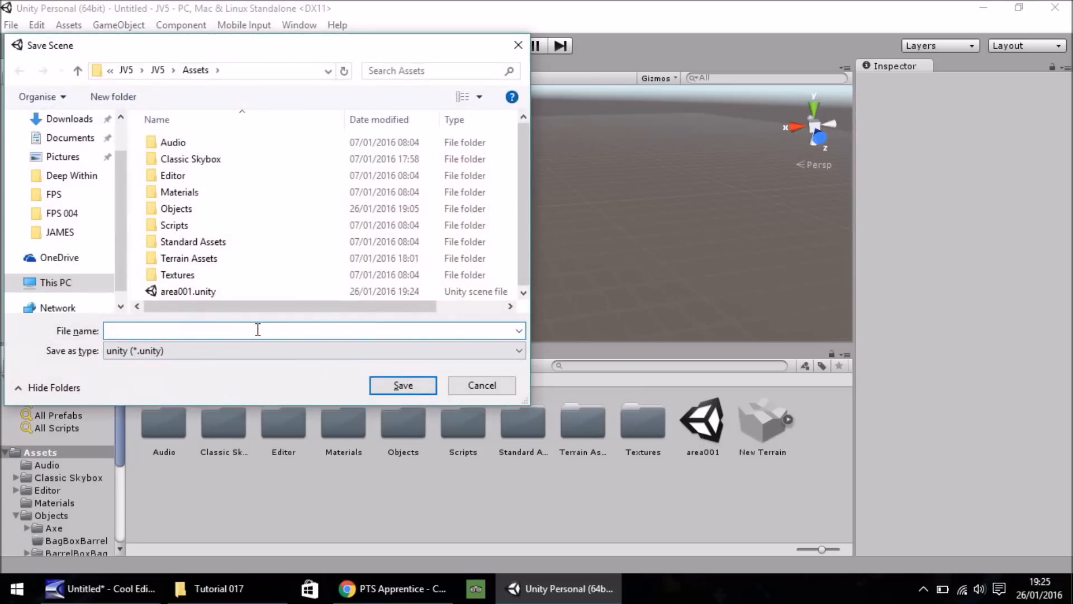
pyautogui.write('Titl')
pyautogui.write('Screen')
pyautogui.press('Return')
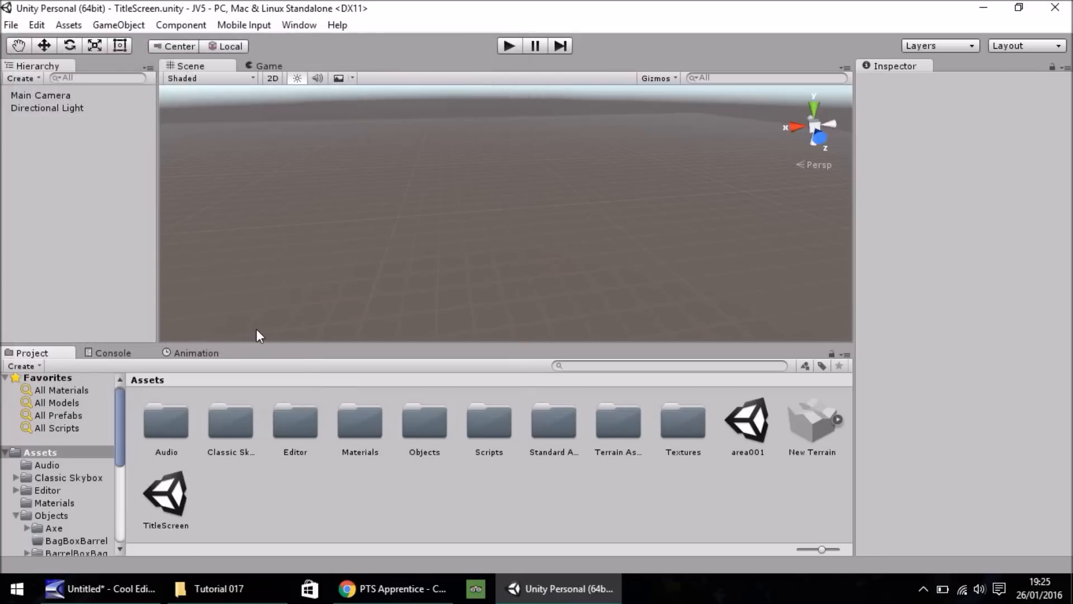
pyautogui.click(759, 422)
pyautogui.click(178, 501)
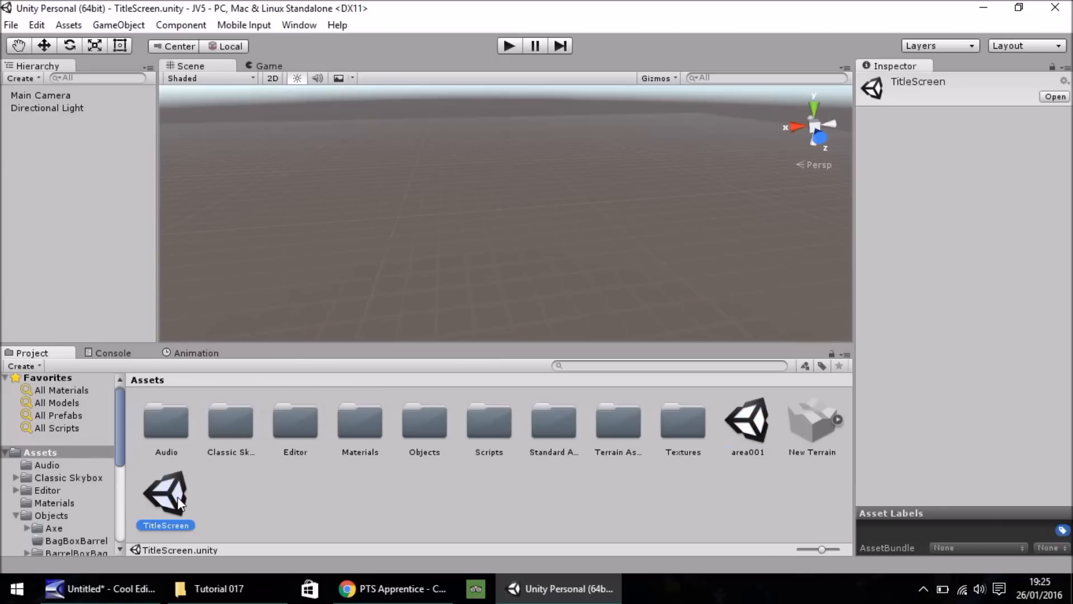
pyautogui.click(727, 423)
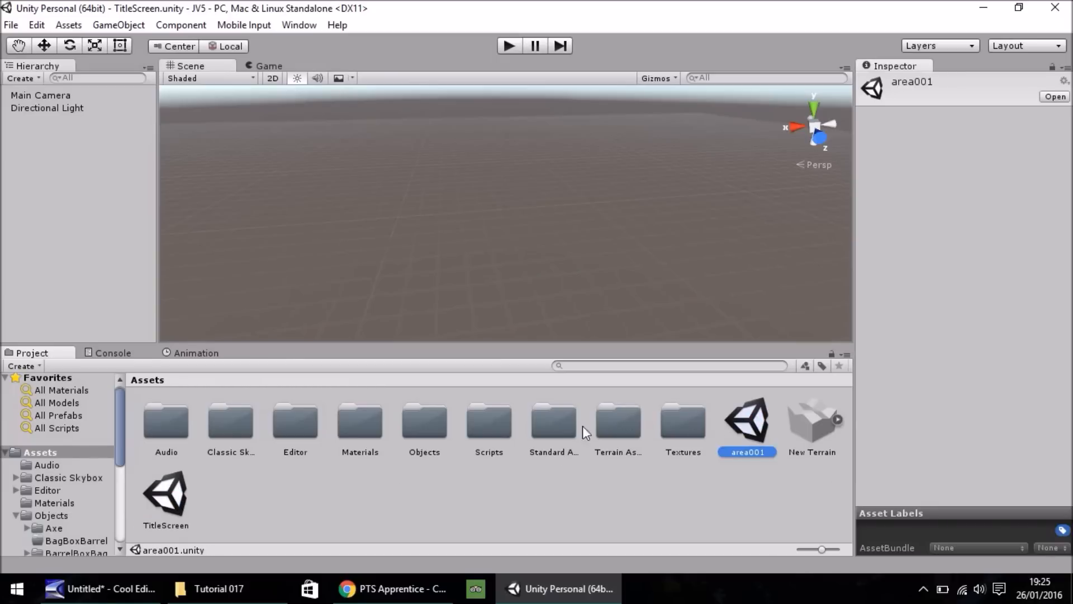
pyautogui.click(168, 501)
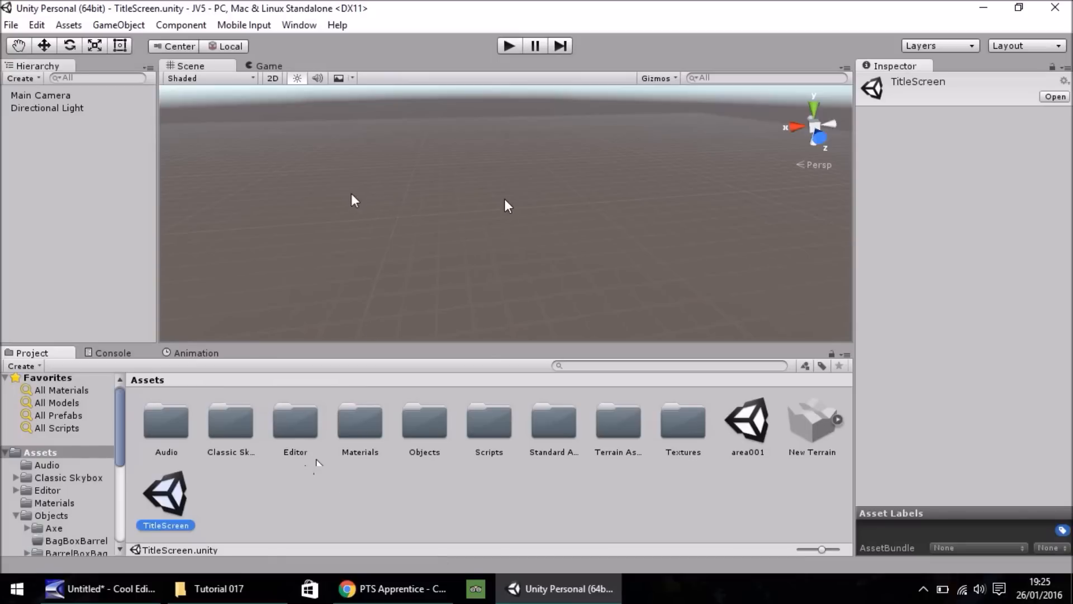
# Add a 3D terrain object to the TitleScreen scene and focus the scene view on it.
pyautogui.click(118, 25)
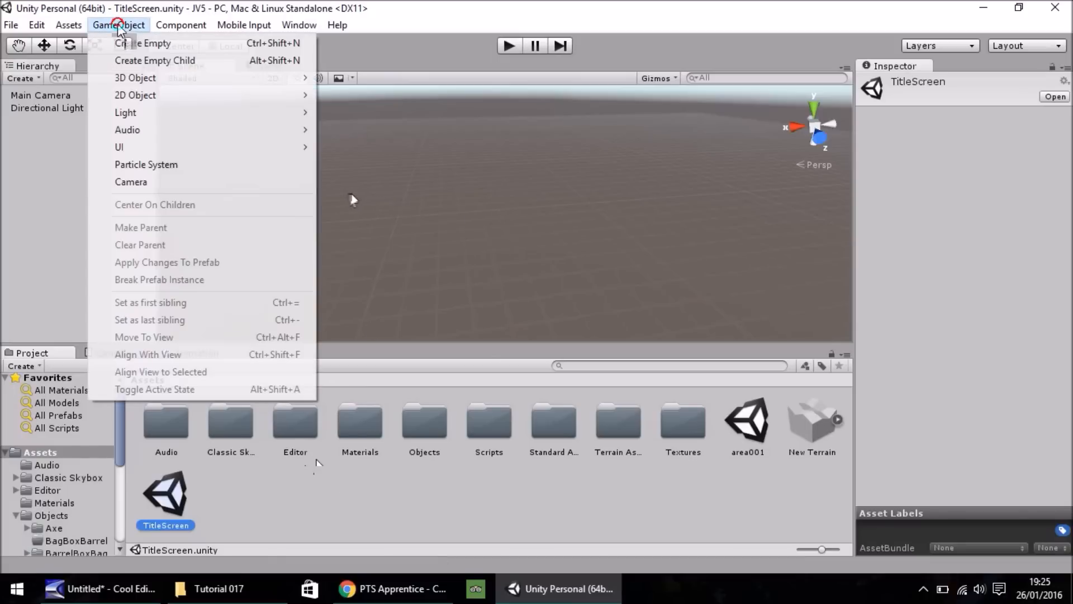
pyautogui.moveTo(223, 78)
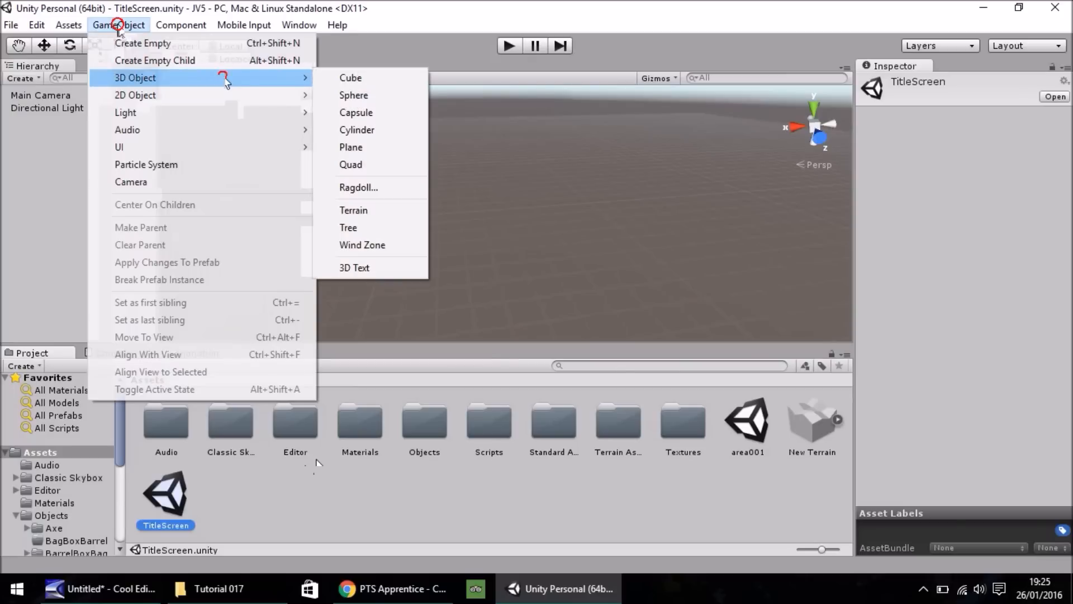
pyautogui.click(357, 211)
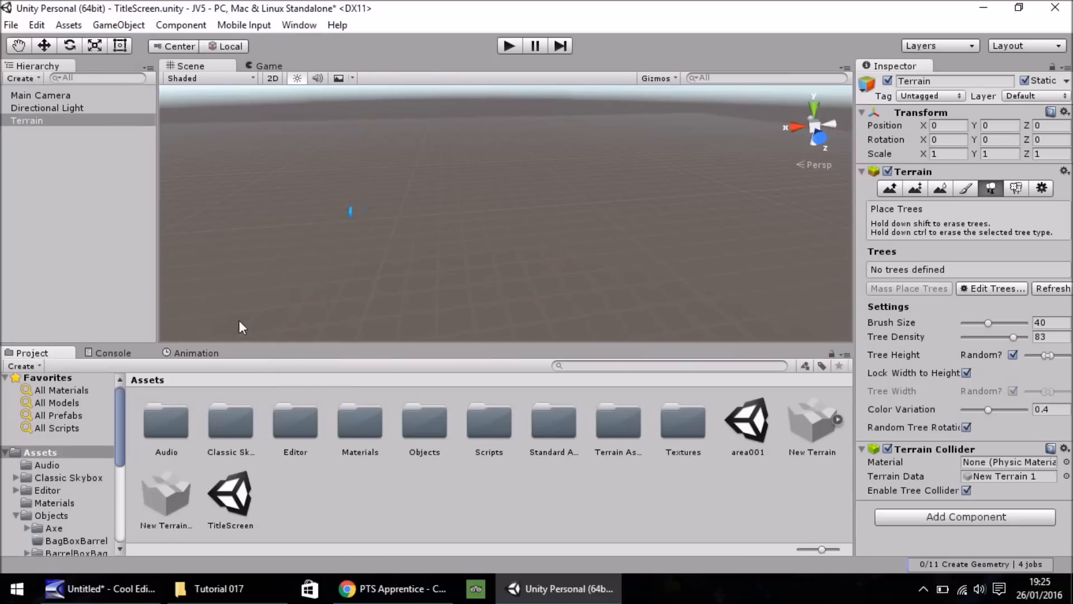
pyautogui.doubleClick(40, 121)
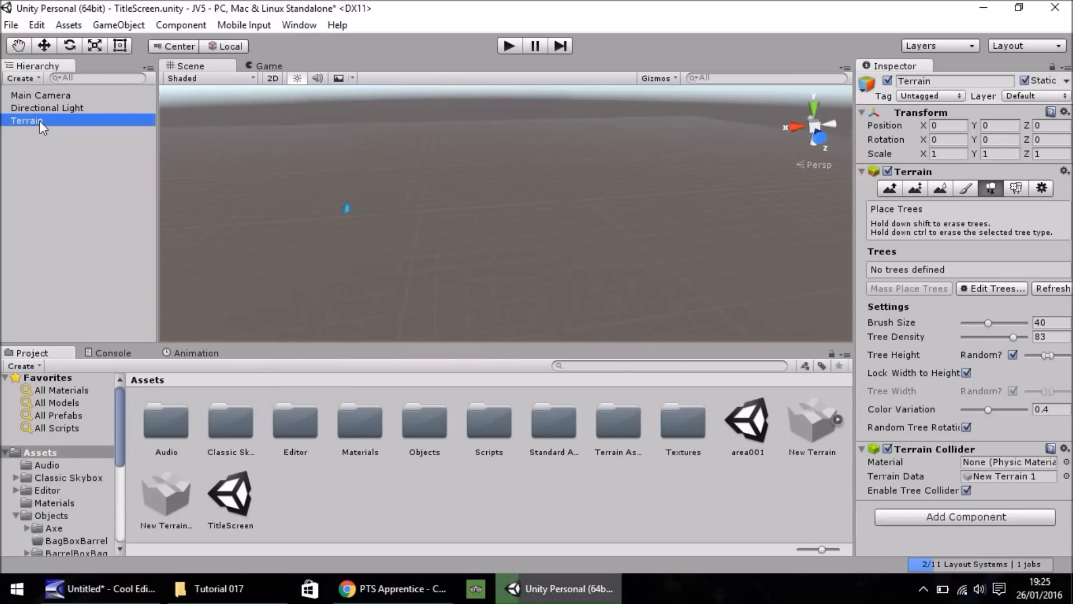
# Add a terrain texture using Grass001 from the Textures folder as both albedo and normal map.
pyautogui.click(965, 188)
pyautogui.click(1024, 383)
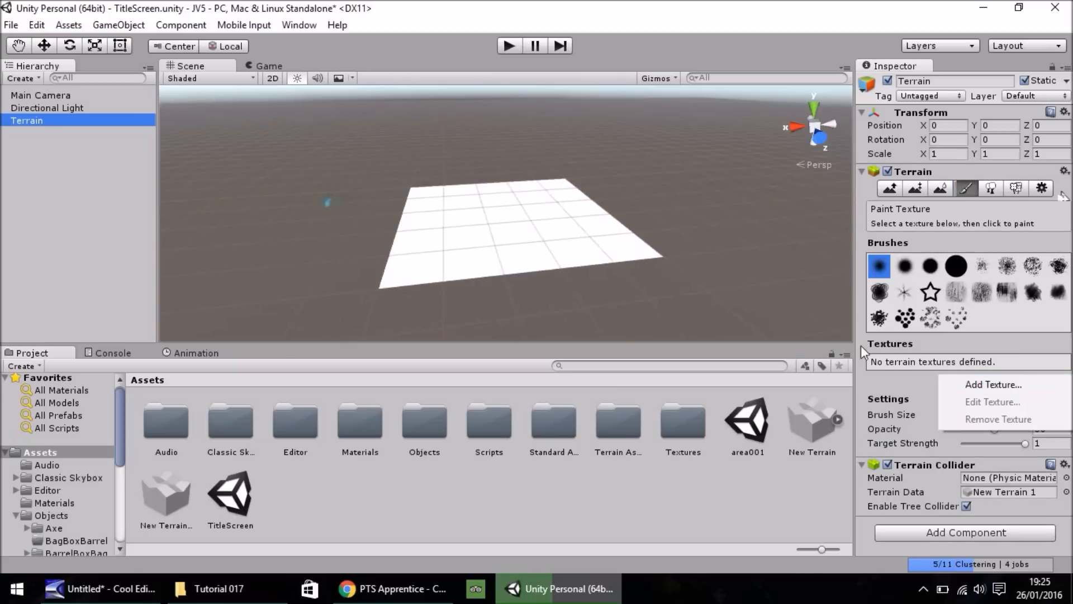
pyautogui.click(993, 384)
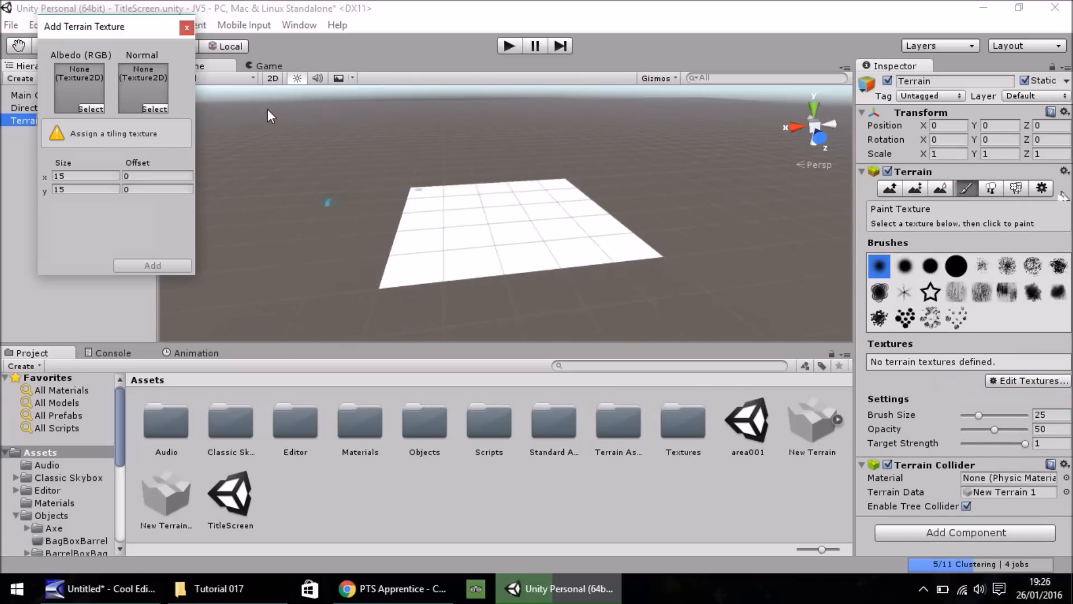
pyautogui.click(92, 109)
pyautogui.click(152, 15)
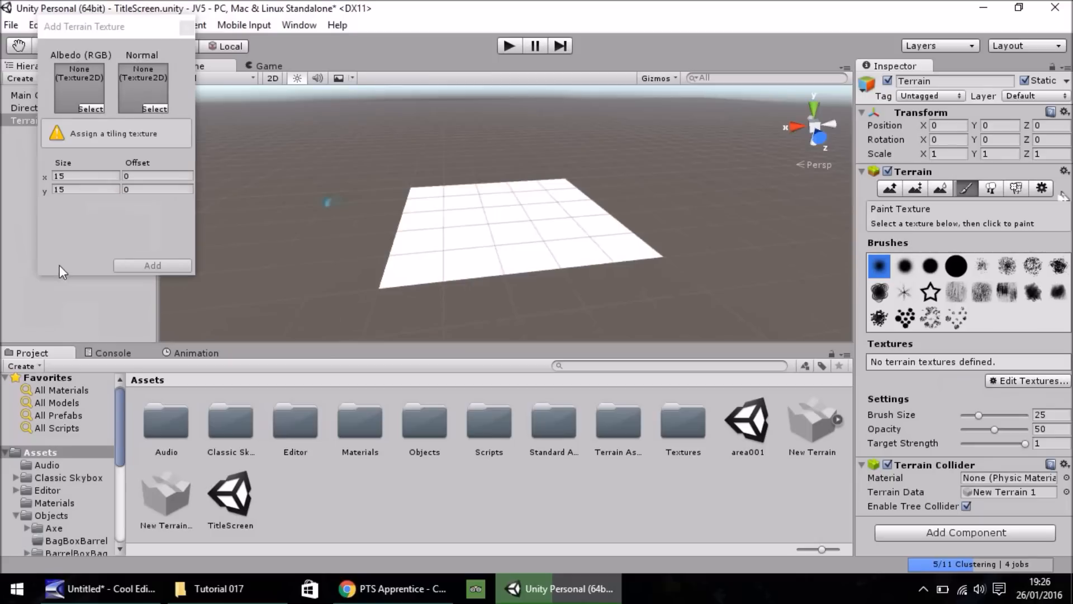
pyautogui.moveTo(122, 421); pyautogui.dragTo(56, 518)
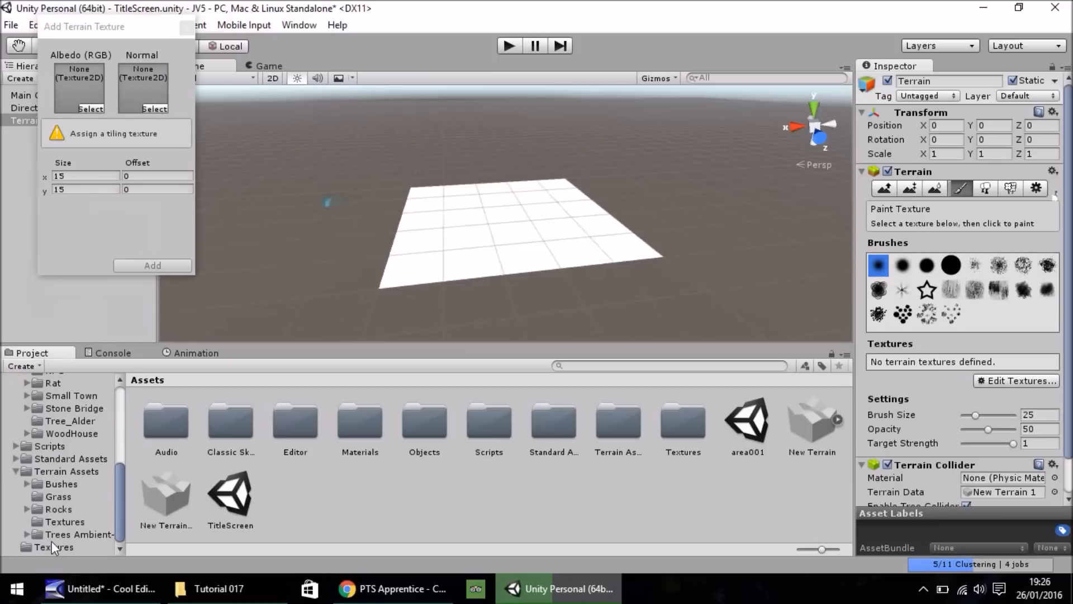
pyautogui.click(53, 546)
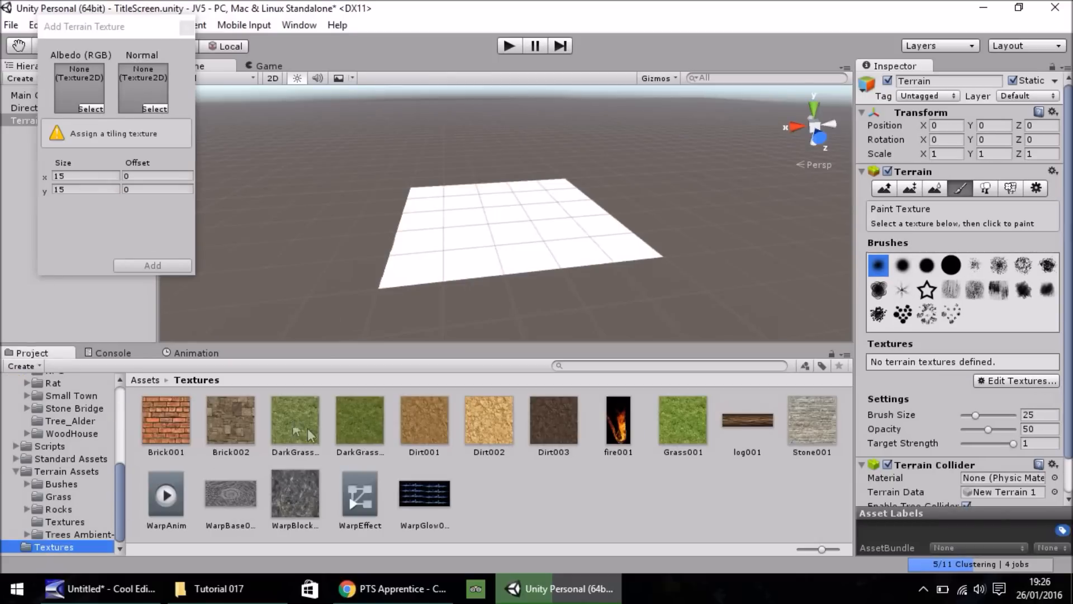
pyautogui.moveTo(693, 430); pyautogui.dragTo(77, 87)
pyautogui.moveTo(673, 425); pyautogui.dragTo(133, 79)
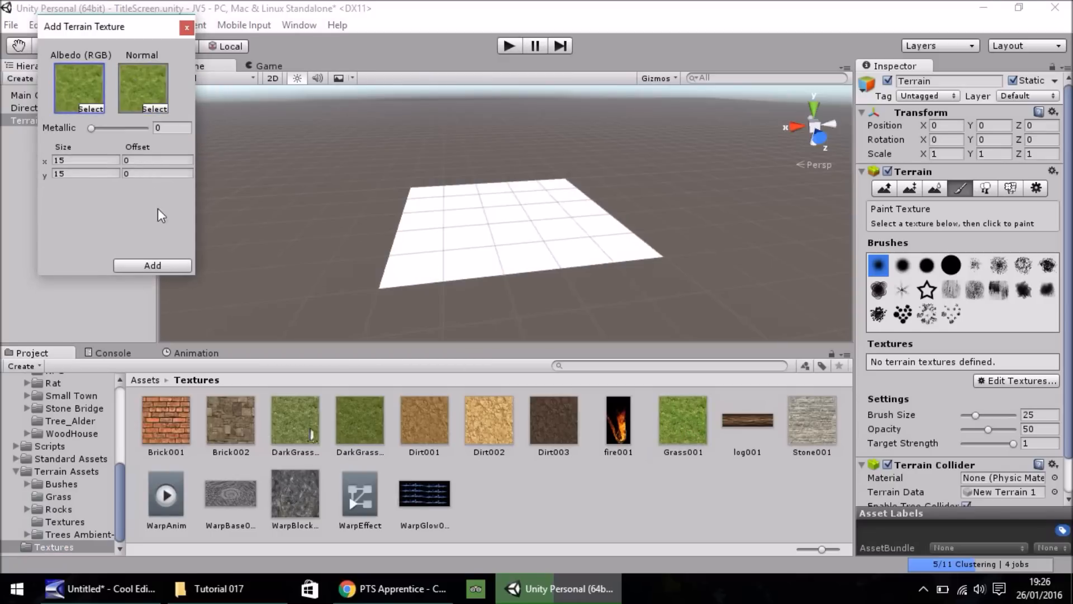
pyautogui.click(161, 265)
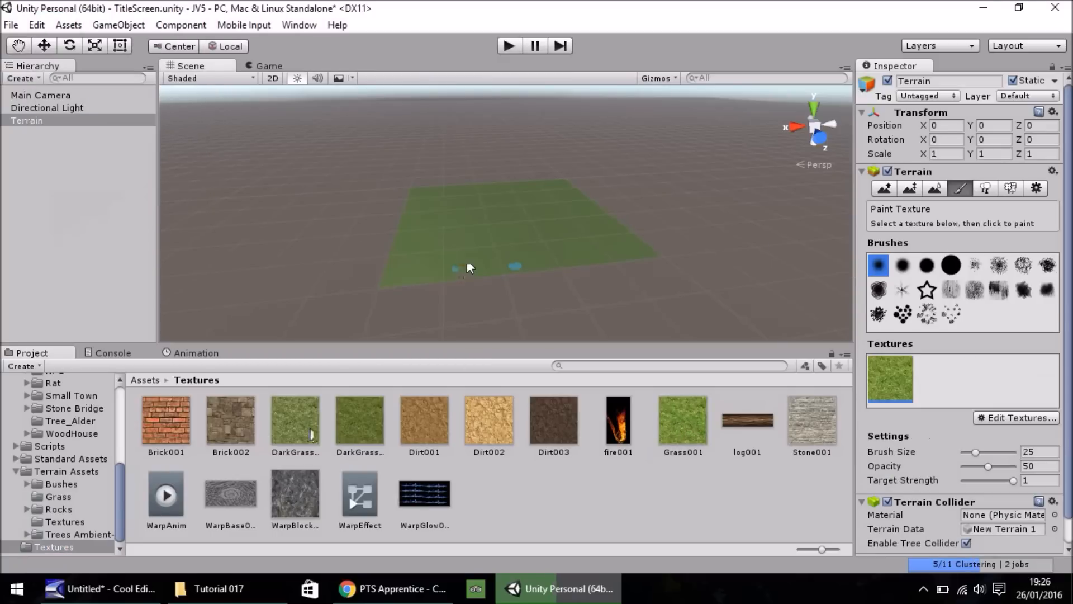
# In the terrain settings, turn reflection probes off and set the terrain material to Custom.
pyautogui.scroll(5, 512, 249)
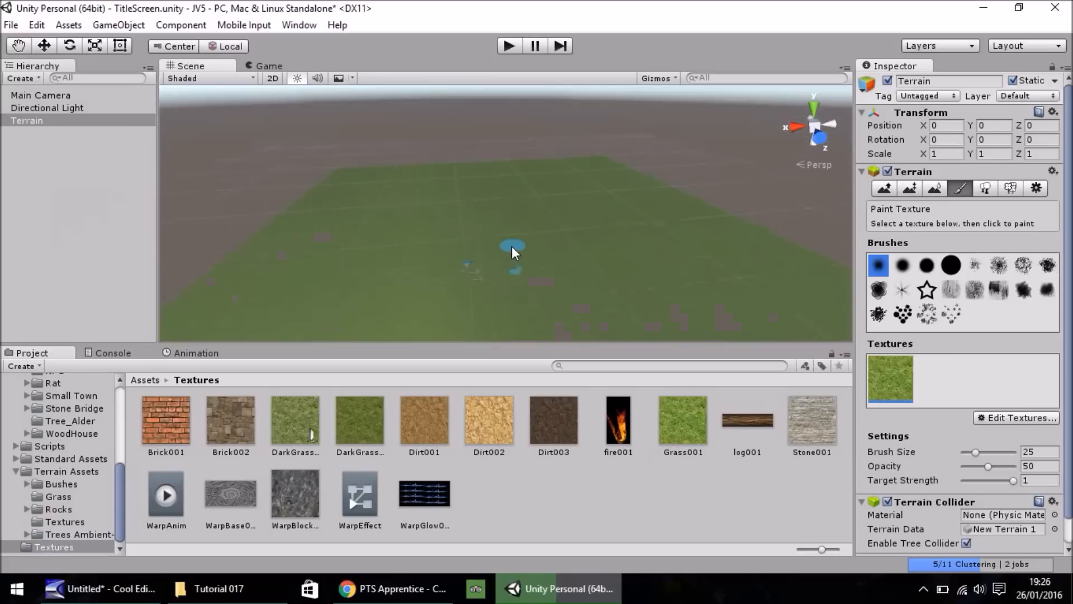
pyautogui.click(1037, 189)
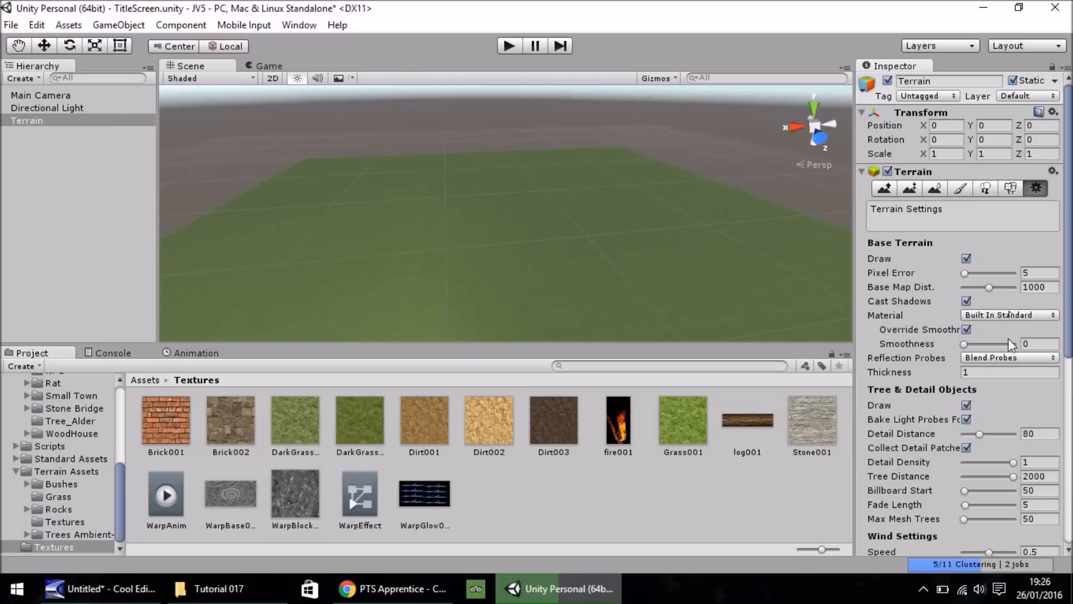
pyautogui.click(1004, 357)
pyautogui.click(959, 379)
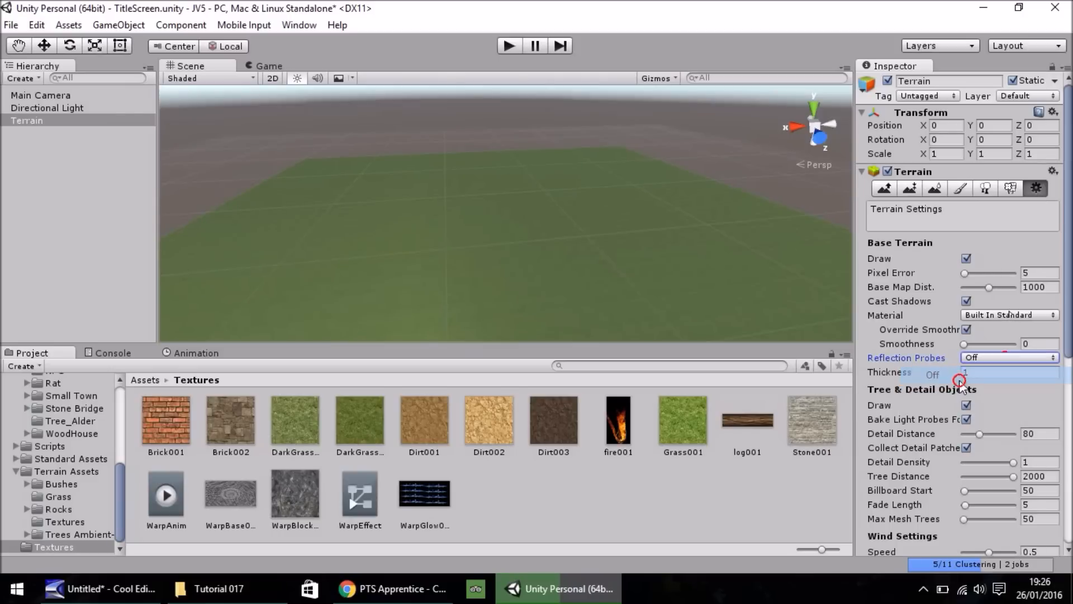
pyautogui.click(1015, 314)
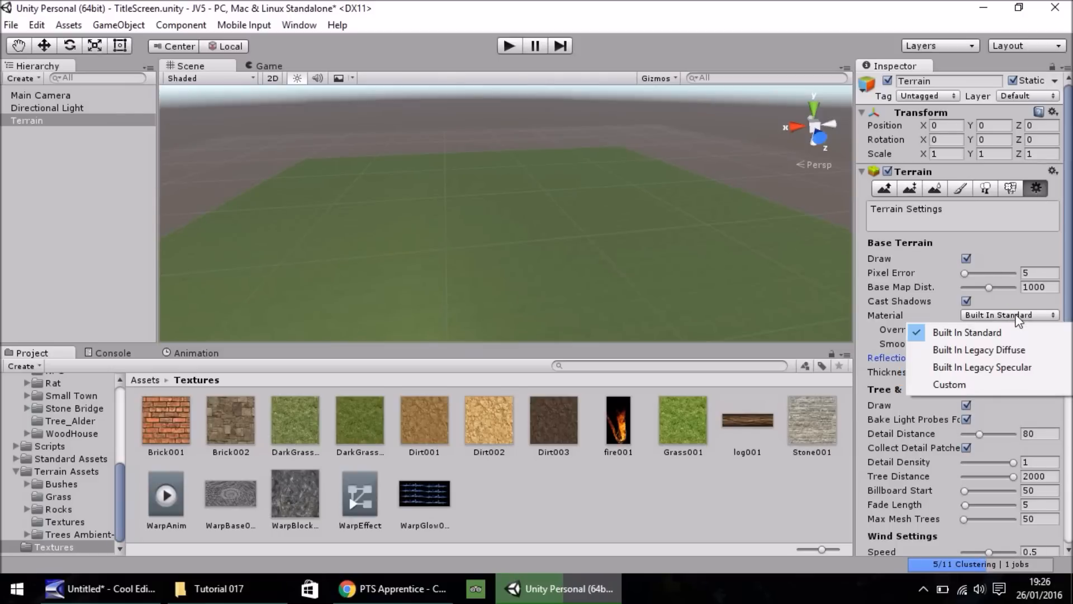
pyautogui.click(961, 383)
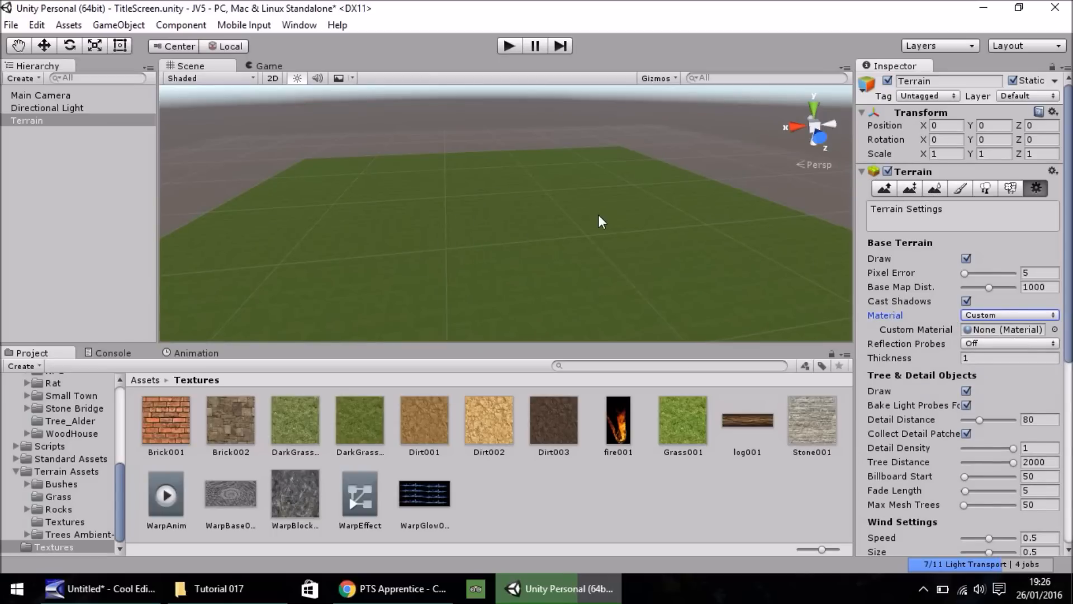
# Raise a round plateau in the middle of the terrain using the large solid round brush at size 100 and opacity 100.
pyautogui.click(884, 189)
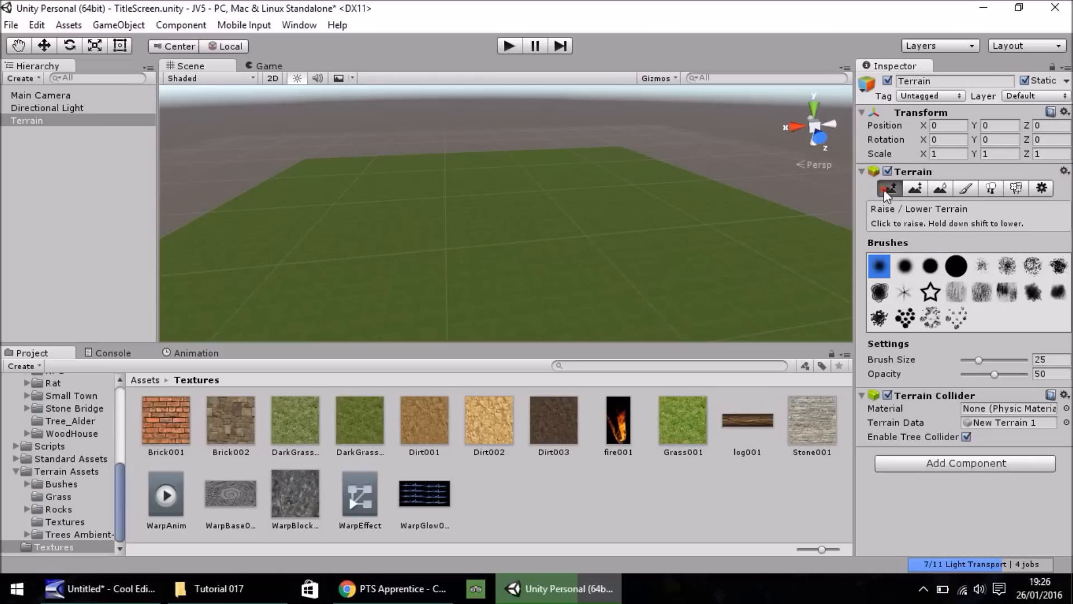
pyautogui.click(958, 266)
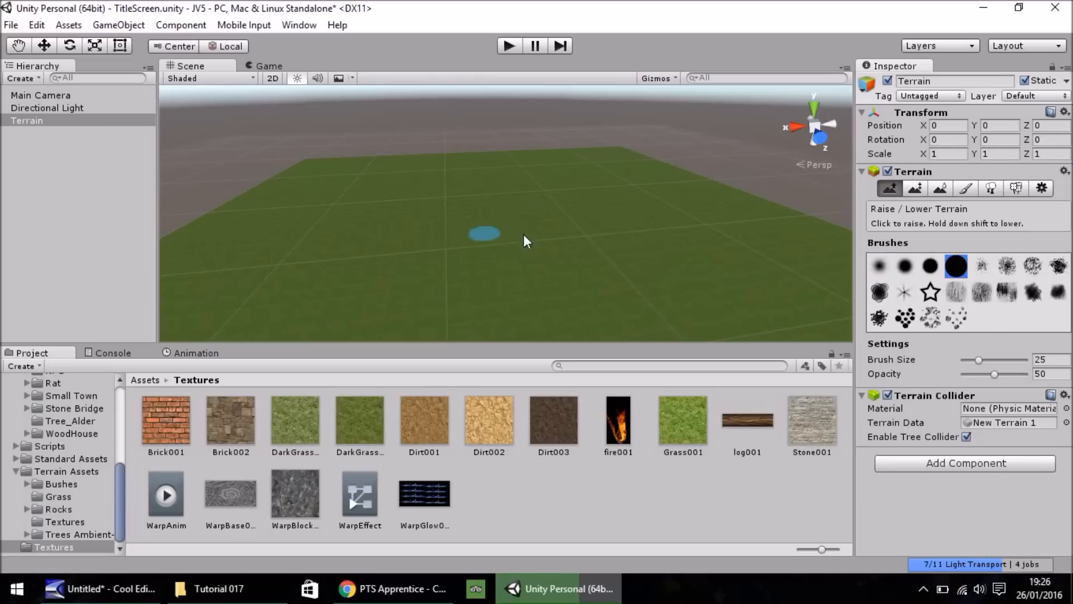
pyautogui.moveTo(981, 359)
pyautogui.mouseDown()
pyautogui.moveTo(1052, 367)
pyautogui.moveTo(1021, 375)
pyautogui.mouseUp()
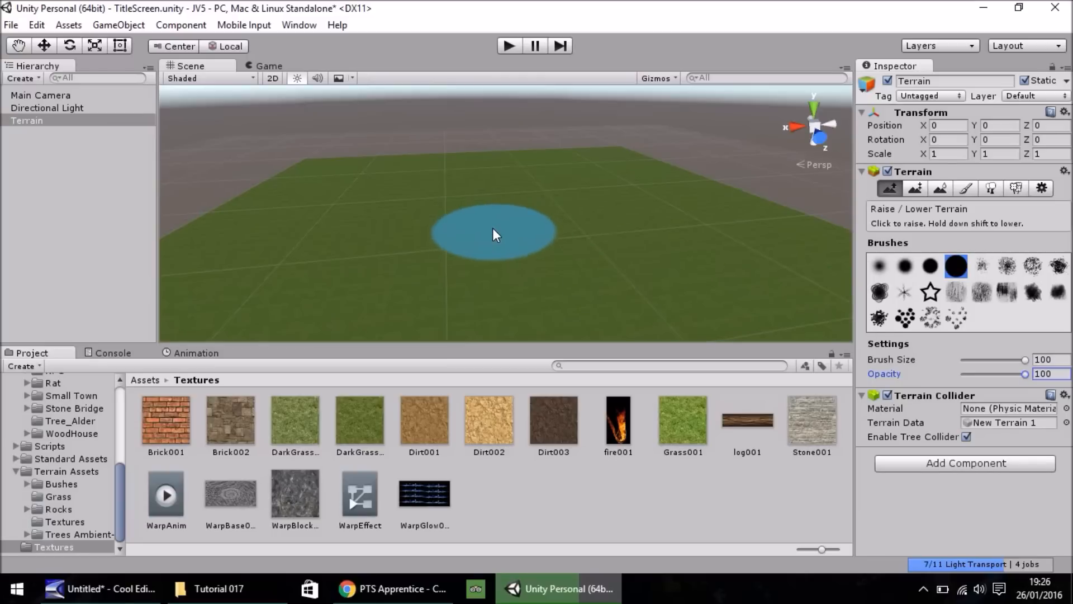
pyautogui.click(493, 229)
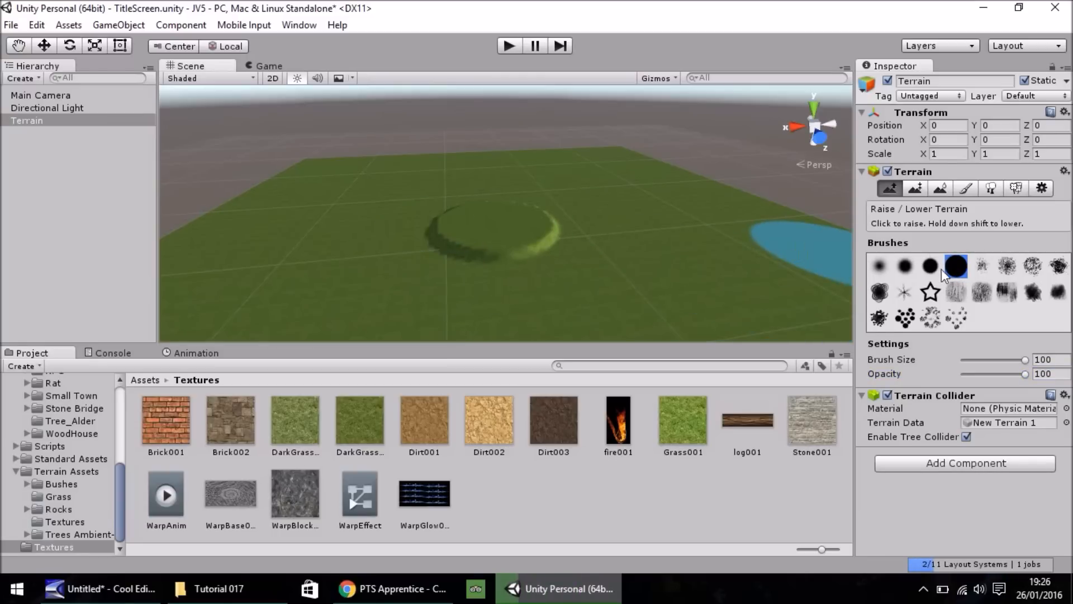
# Hollow out a crater in the middle of the plateau using the smallest soft round brush at size 85.
pyautogui.moveTo(1024, 359); pyautogui.dragTo(1005, 361)
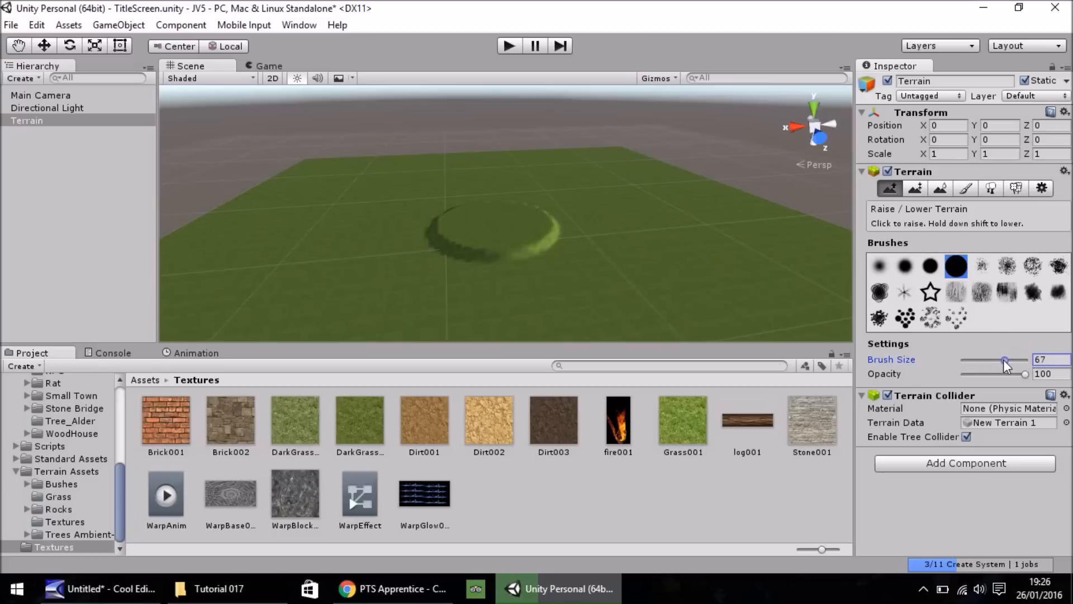
pyautogui.click(879, 266)
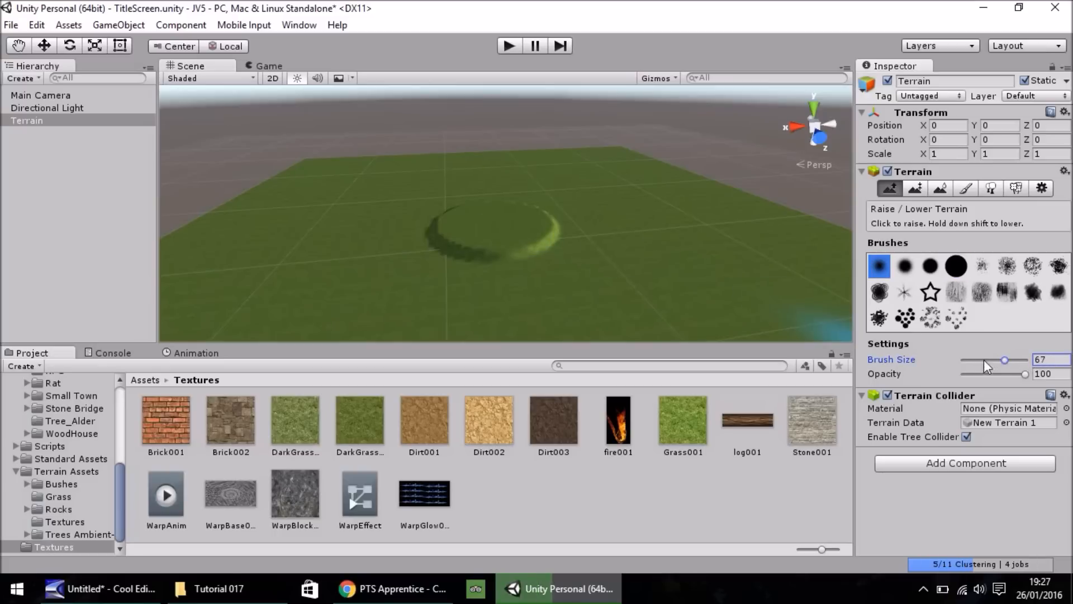
pyautogui.moveTo(1004, 361); pyautogui.dragTo(1008, 361)
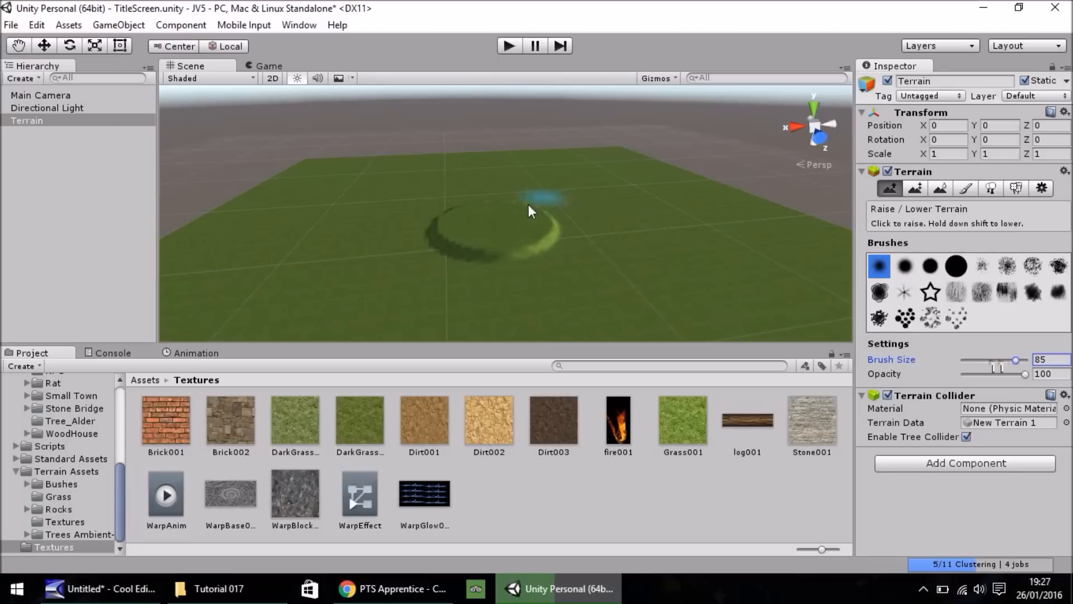
pyautogui.click(496, 232)
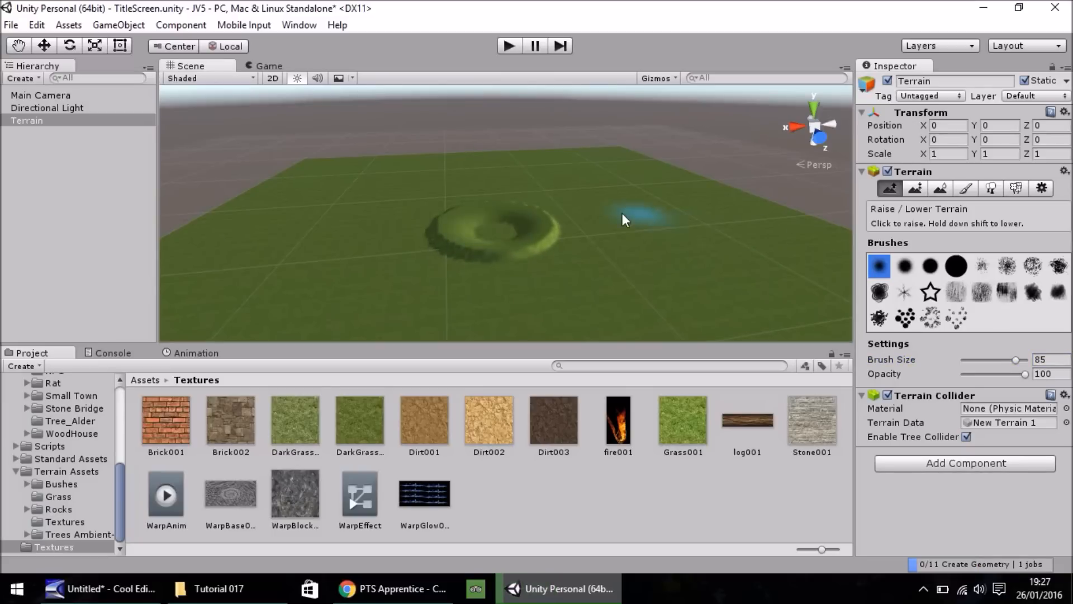
pyautogui.keyDown('shift'); pyautogui.click(502, 237); pyautogui.keyUp('shift')
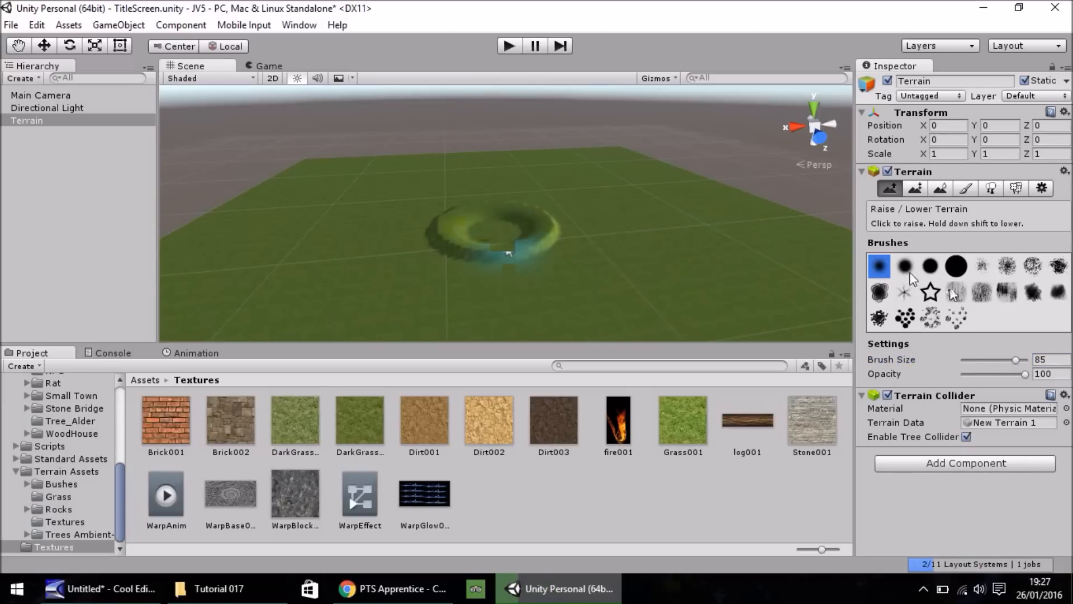
# Raise a small mound in the crater's centre with brush size 50, and undo the last raise.
pyautogui.moveTo(1024, 364); pyautogui.dragTo(1004, 361)
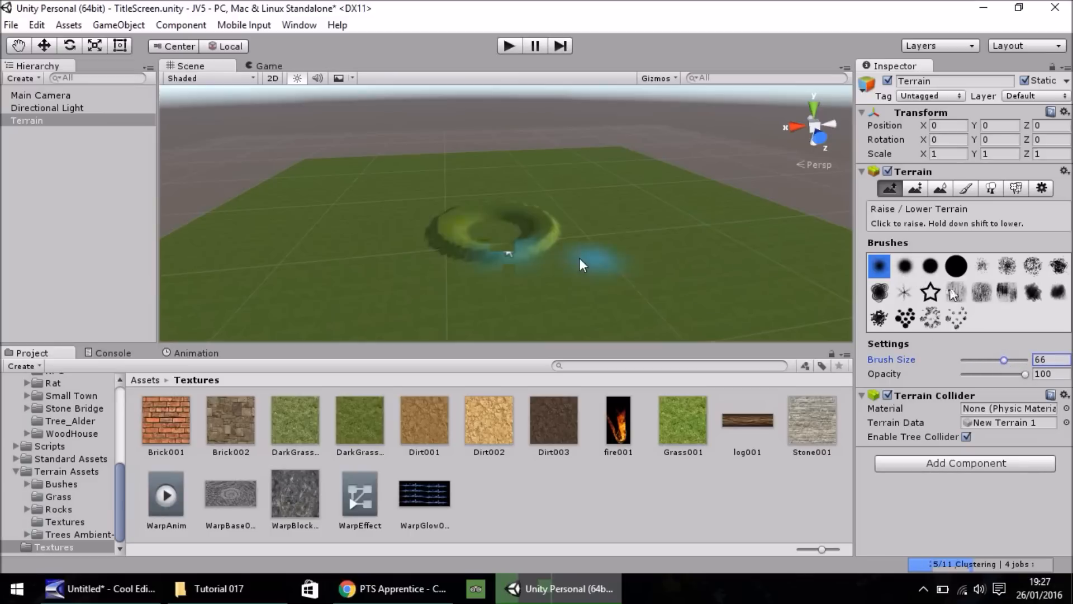
pyautogui.moveTo(1003, 361); pyautogui.dragTo(994, 362)
pyautogui.click(496, 231)
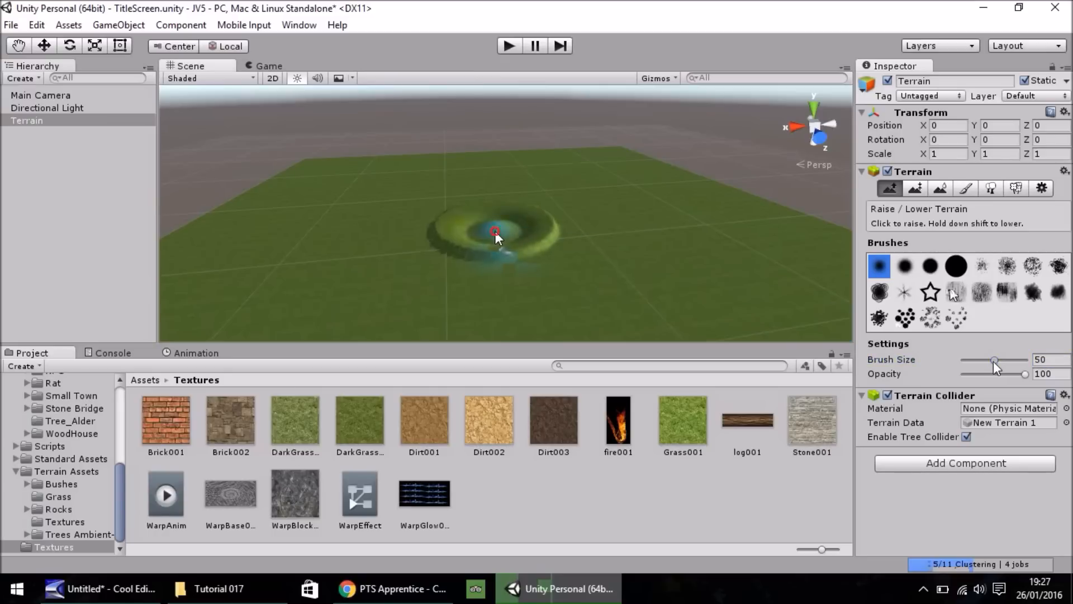
pyautogui.click(494, 228)
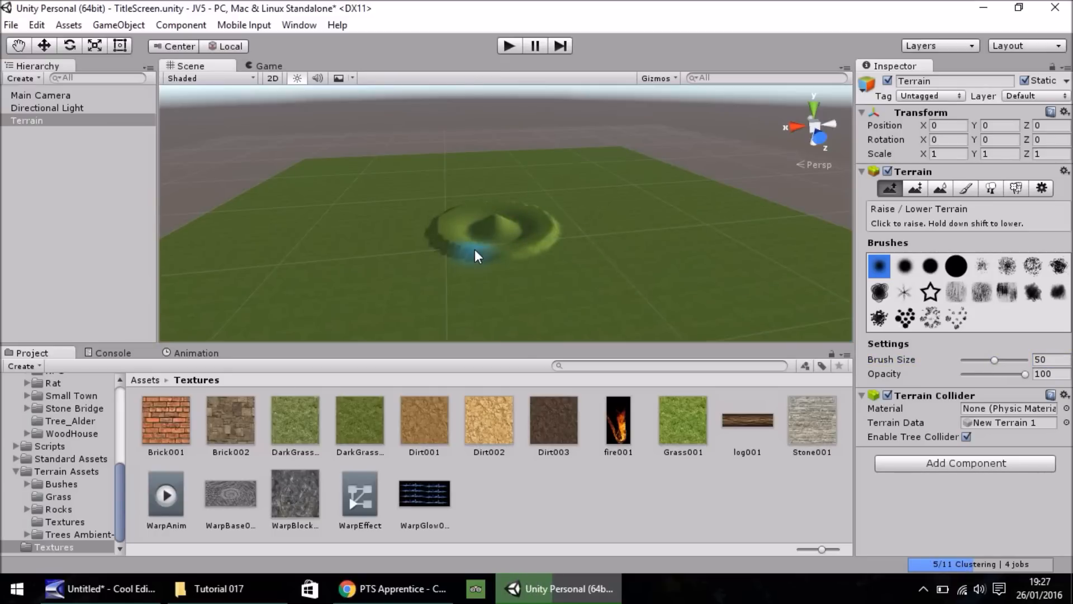
pyautogui.hotkey('ctrl', 'z')
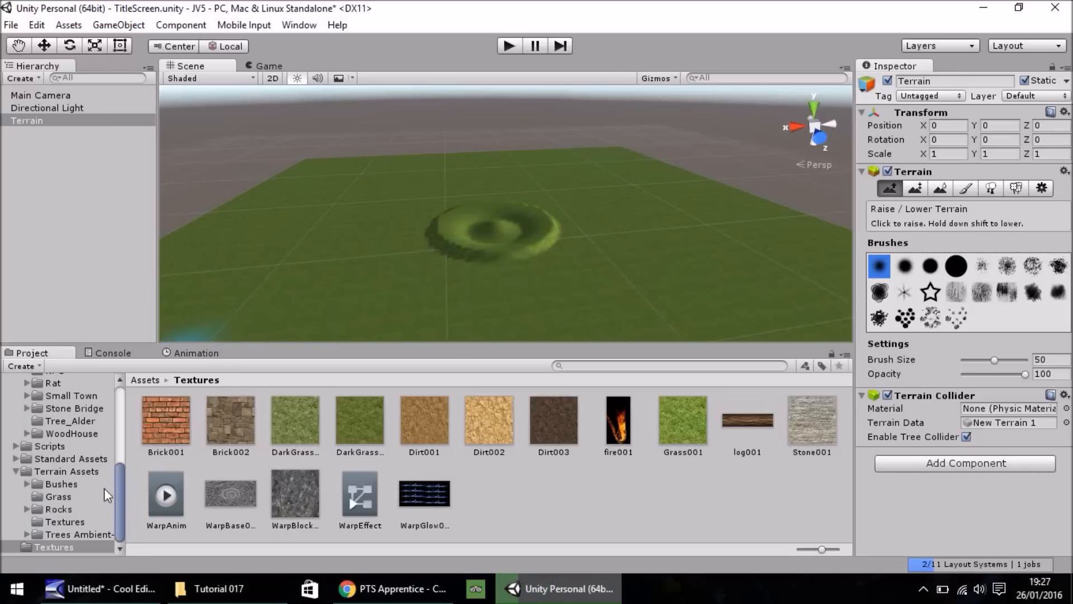
# Open the water Prefabs folder under Standard Assets, Environment, Water, Water.
pyautogui.moveTo(121, 499); pyautogui.dragTo(42, 449)
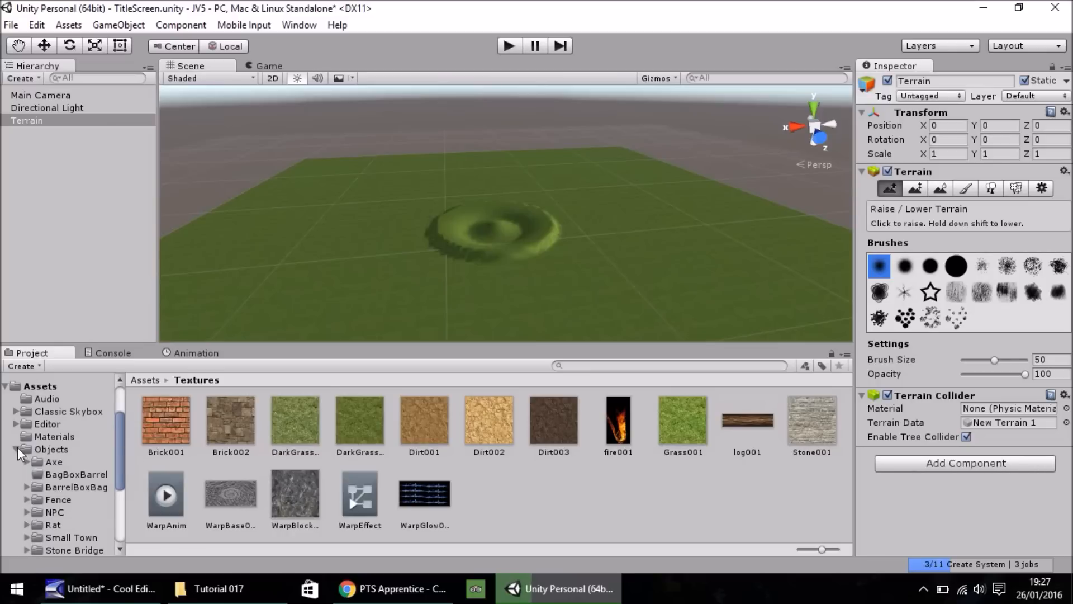
pyautogui.click(17, 448)
pyautogui.click(16, 475)
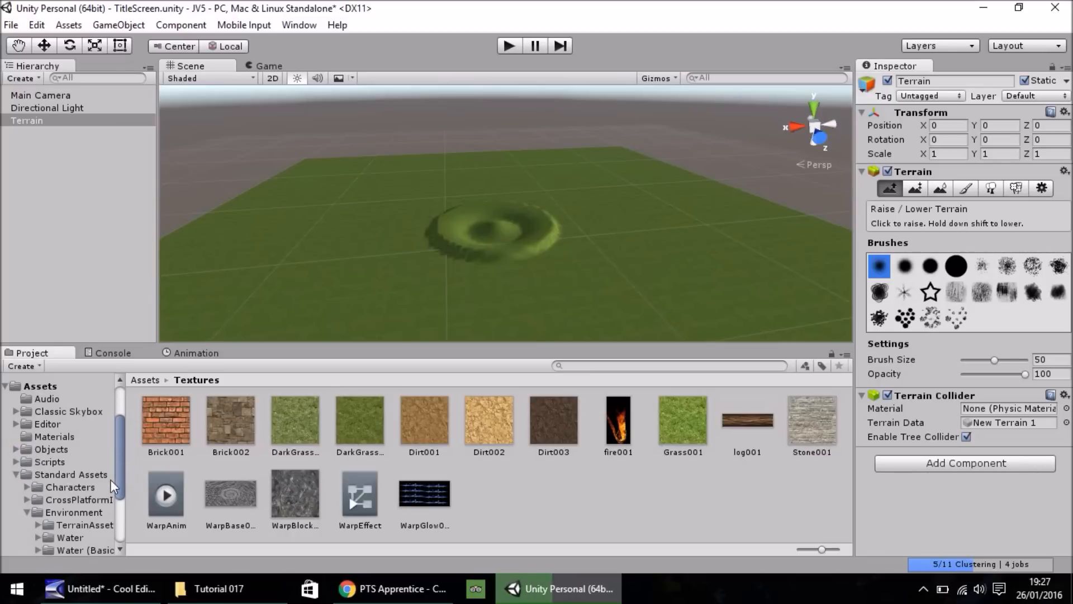
pyautogui.scroll(-3, 119, 484)
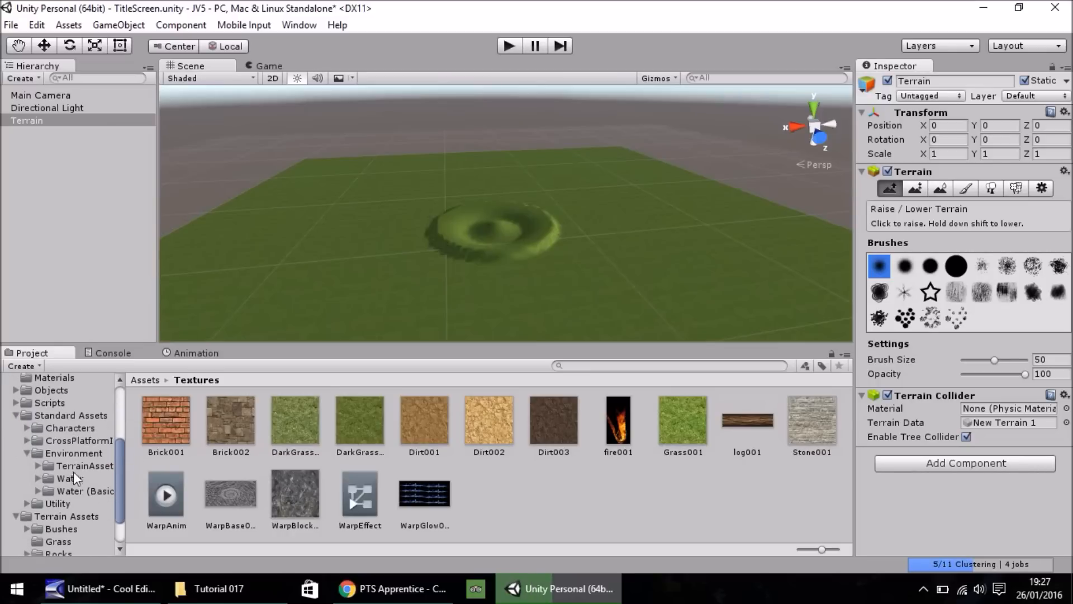
pyautogui.click(66, 479)
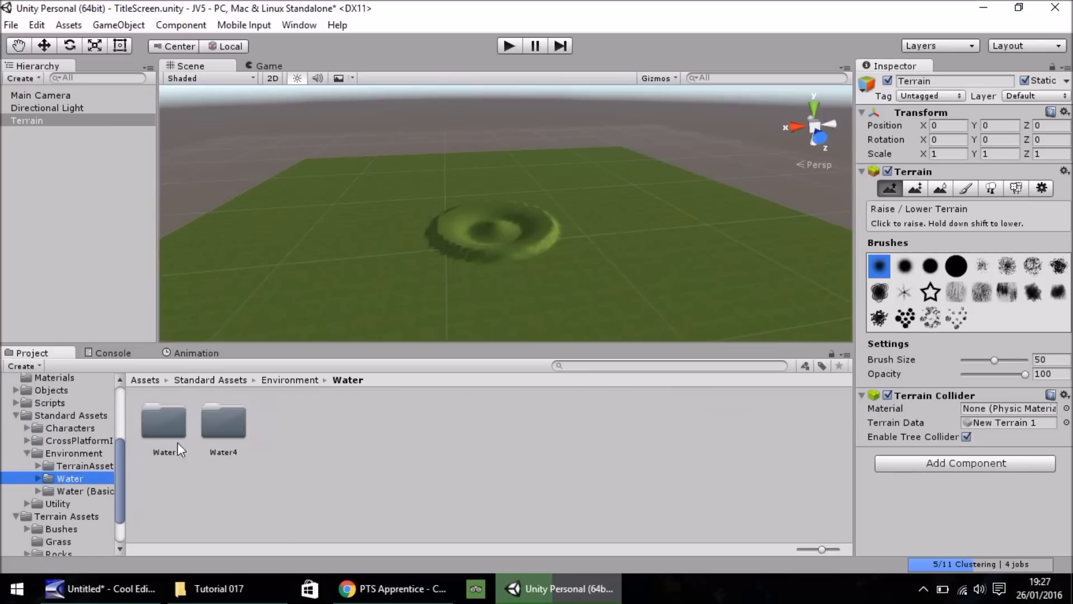
pyautogui.doubleClick(166, 419)
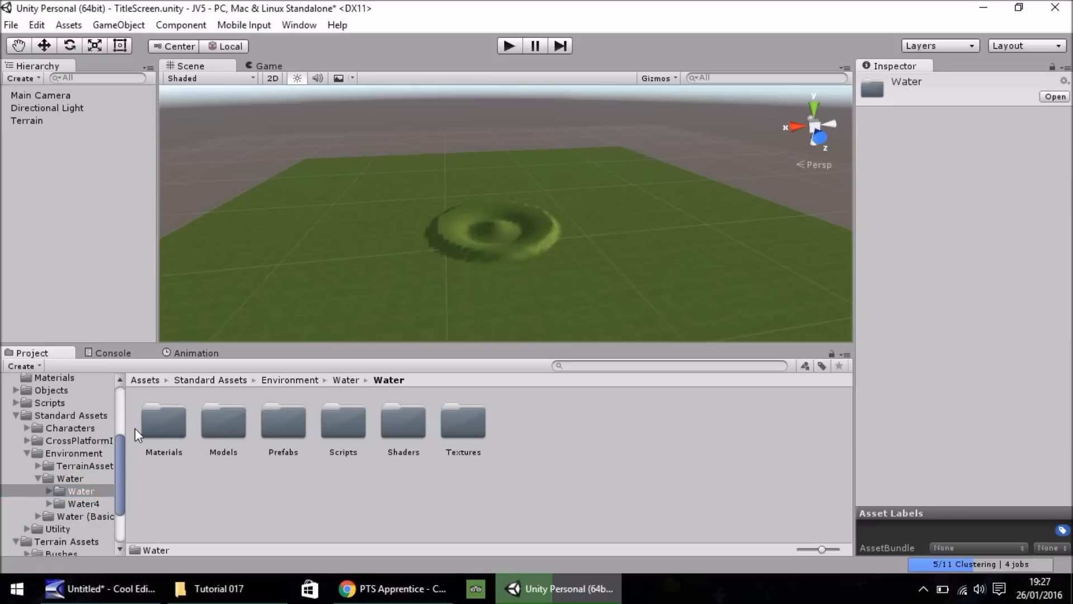
pyautogui.click(47, 491)
pyautogui.scroll(-3, 116, 486)
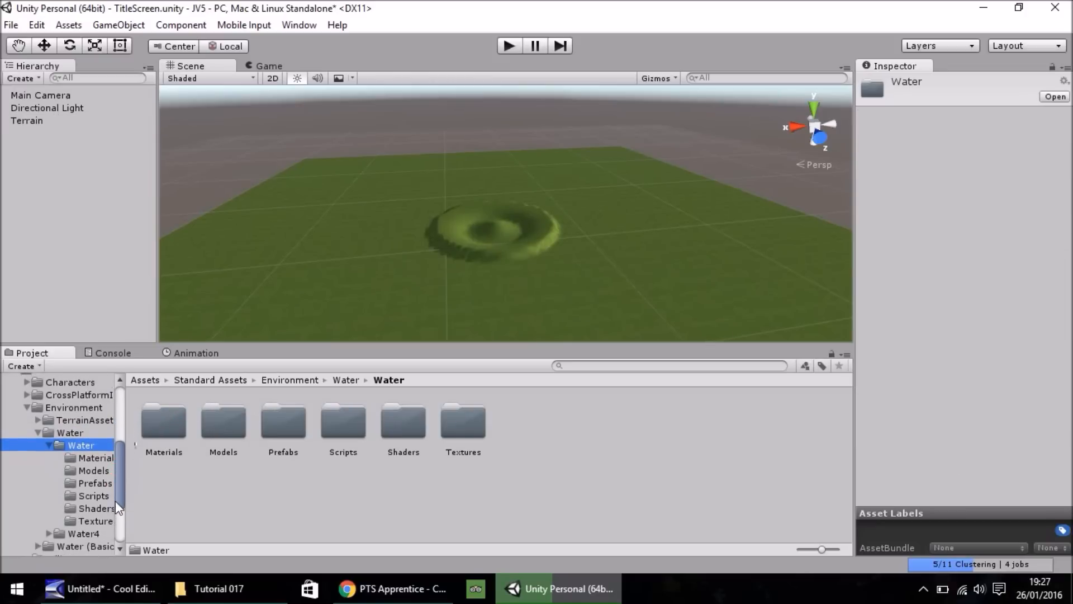
pyautogui.click(94, 471)
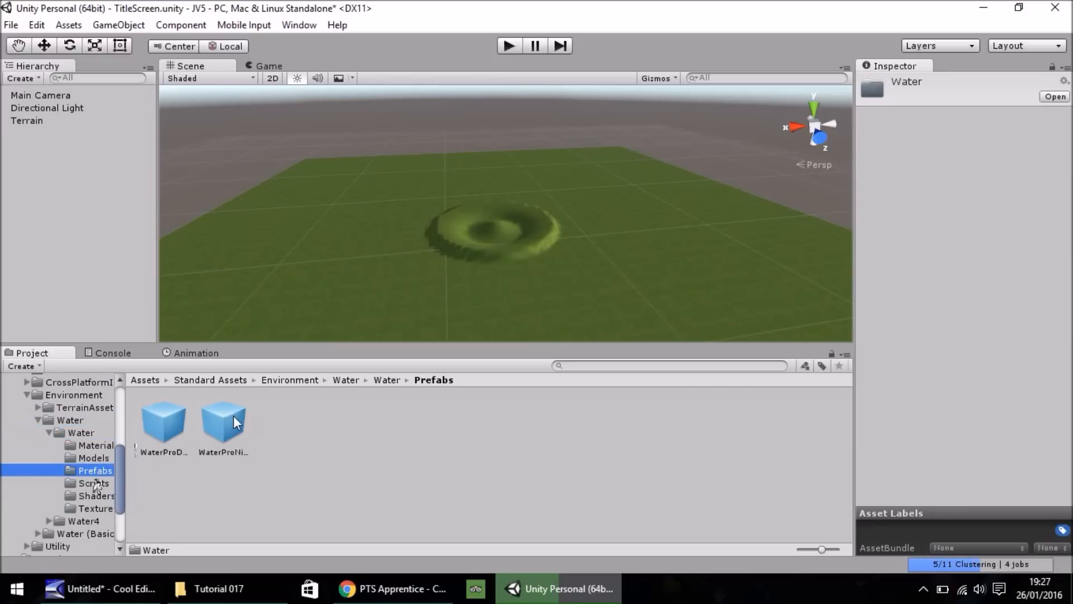
# Place the WaterProNighttime prefab in the crater and set its X and Z scale to 40.
pyautogui.click(226, 430)
pyautogui.moveTo(225, 430); pyautogui.dragTo(490, 246)
pyautogui.click(954, 169)
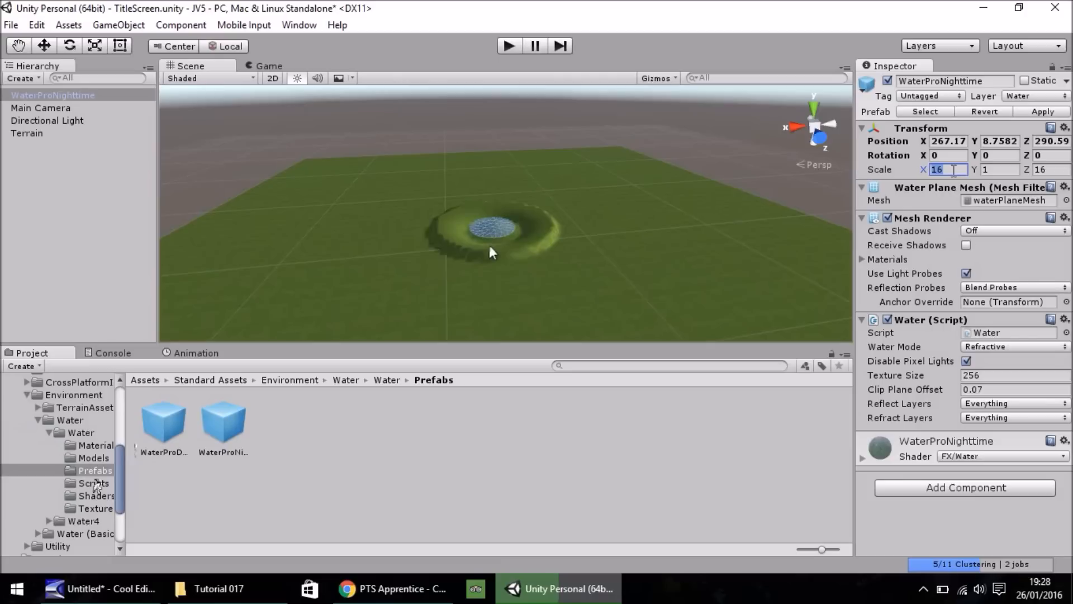
pyautogui.write('40')
pyautogui.press('Tab')
pyautogui.press('Tab')
pyautogui.write('40')
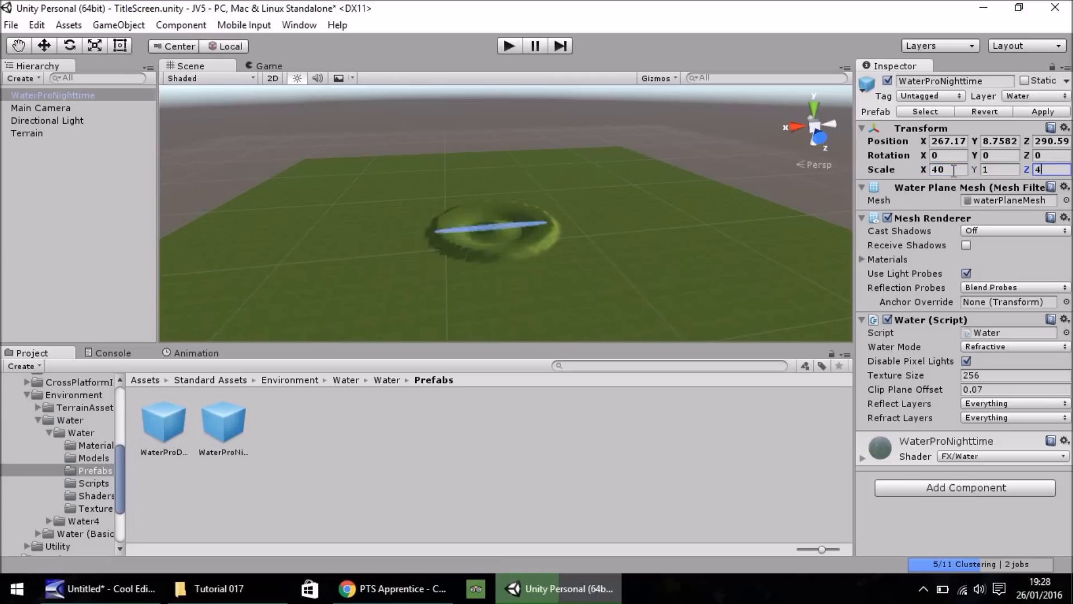
# Move the water plane down into the crater around the mound, to about X 263.2, Y 2.3, Z 281.8.
pyautogui.click(44, 46)
pyautogui.moveTo(422, 226); pyautogui.dragTo(509, 249)
pyautogui.moveTo(494, 162); pyautogui.dragTo(498, 170)
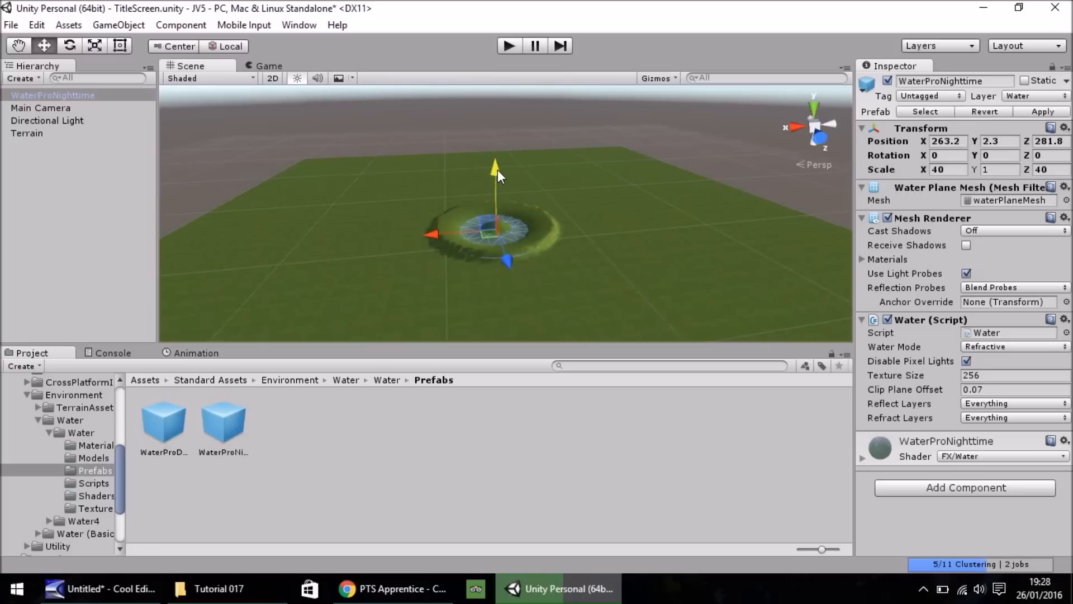
pyautogui.moveTo(498, 169); pyautogui.dragTo(498, 169)
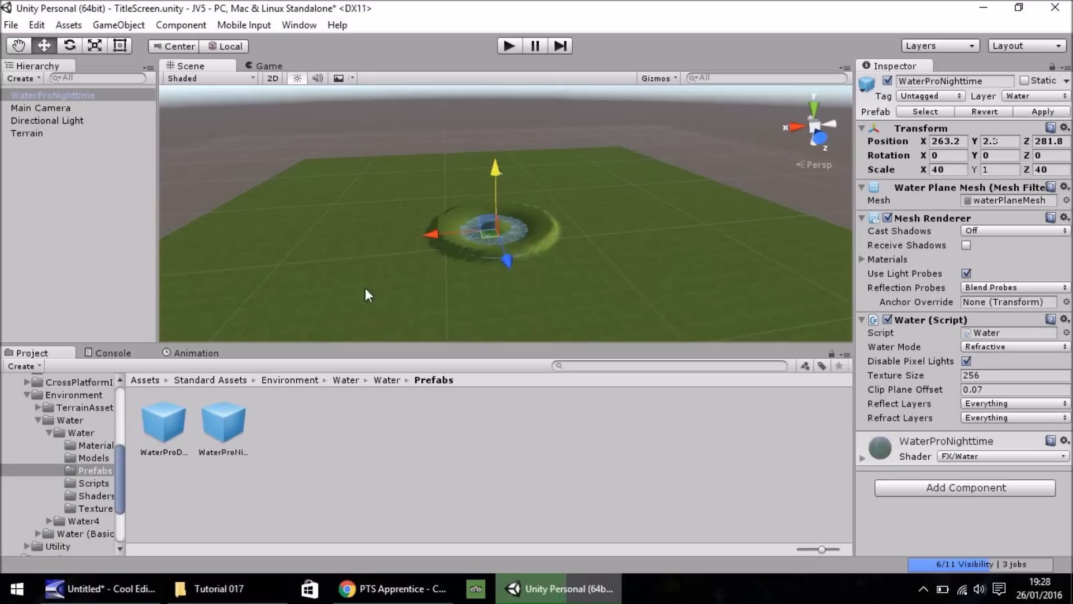
# Place the Banyan tree from the Trees Ambient-Occlusion folder on top of the central mound.
pyautogui.scroll(5, 481, 275)
pyautogui.scroll(3, 489, 256)
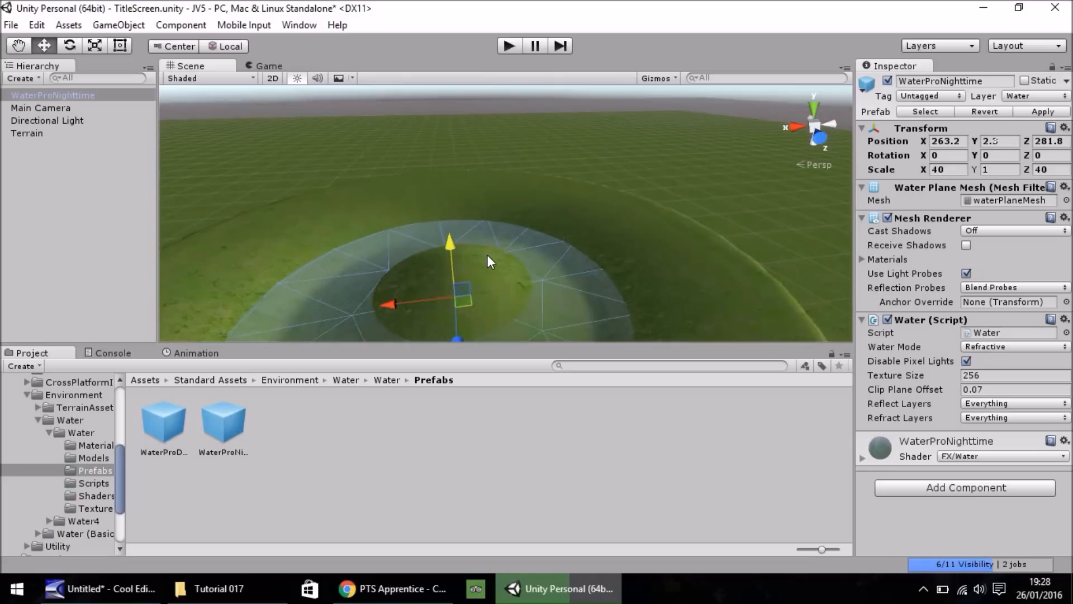
pyautogui.click(22, 47)
pyautogui.moveTo(343, 232); pyautogui.dragTo(346, 190)
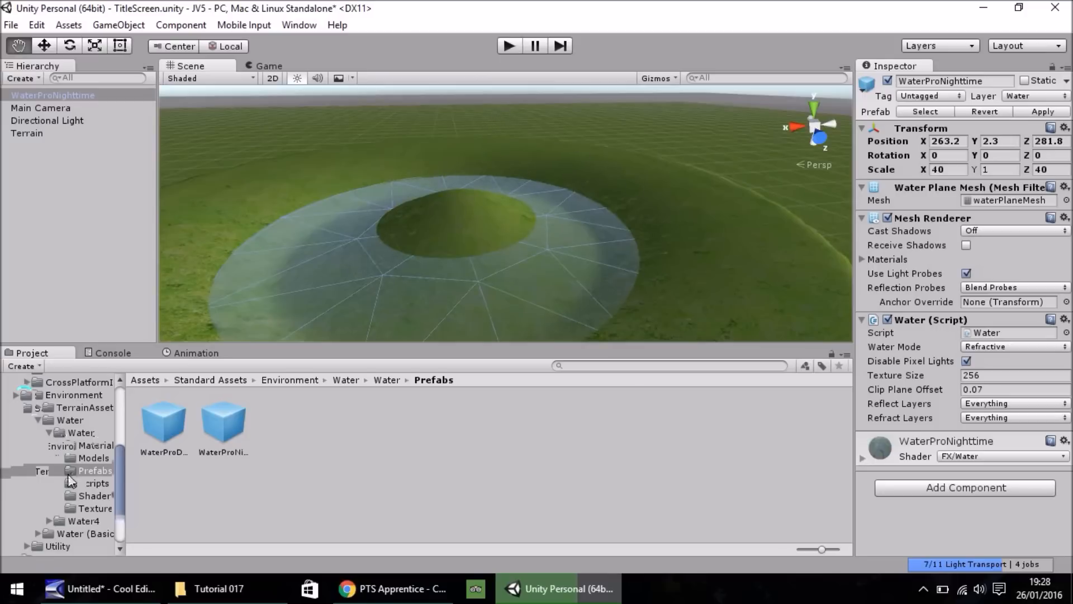
pyautogui.click(27, 535)
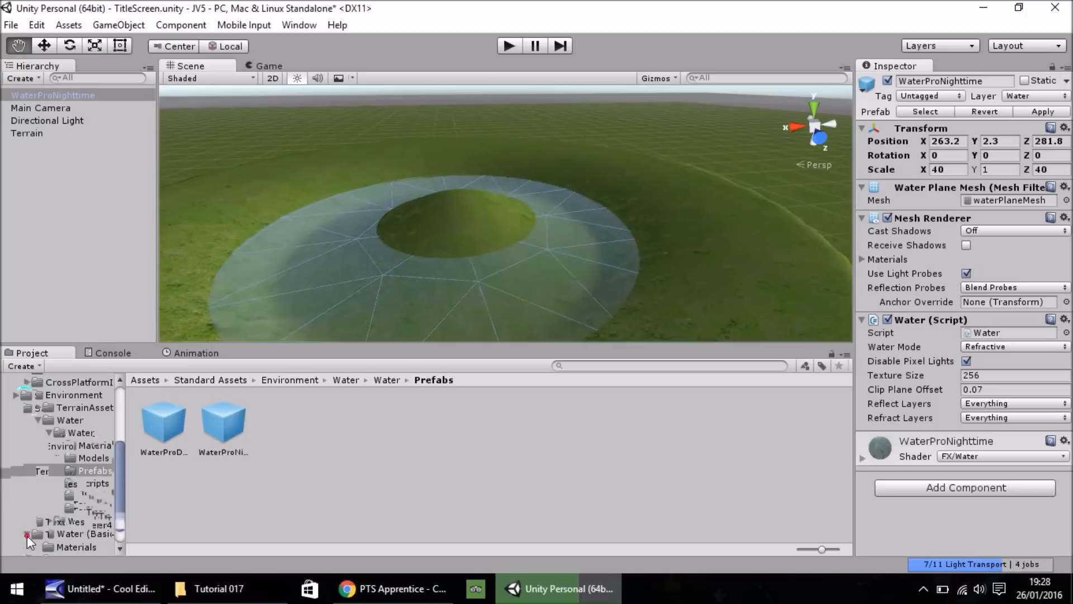
pyautogui.moveTo(122, 501); pyautogui.dragTo(120, 526)
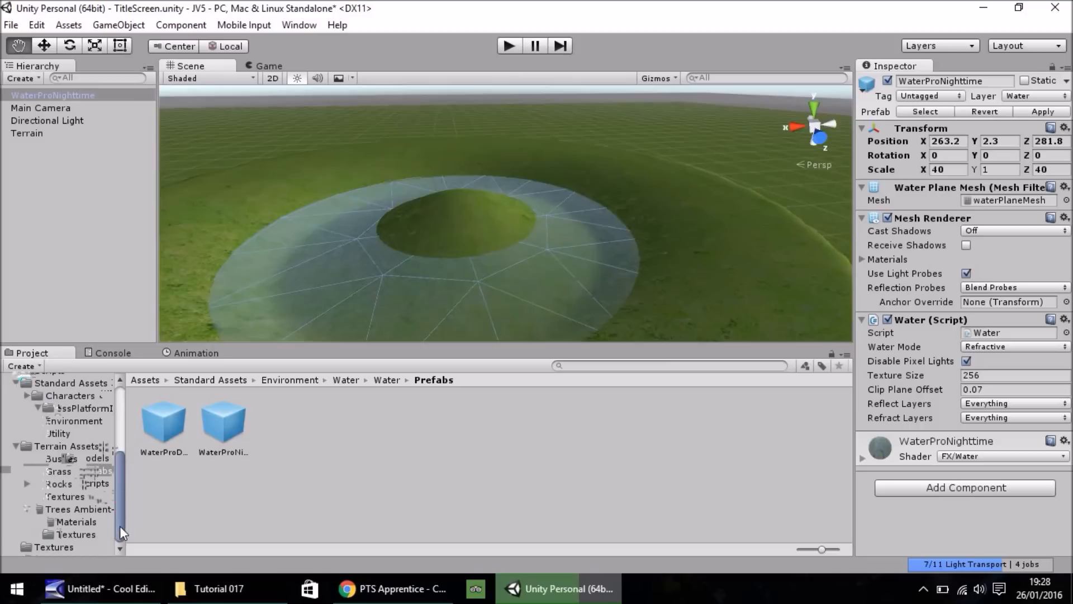
pyautogui.click(61, 509)
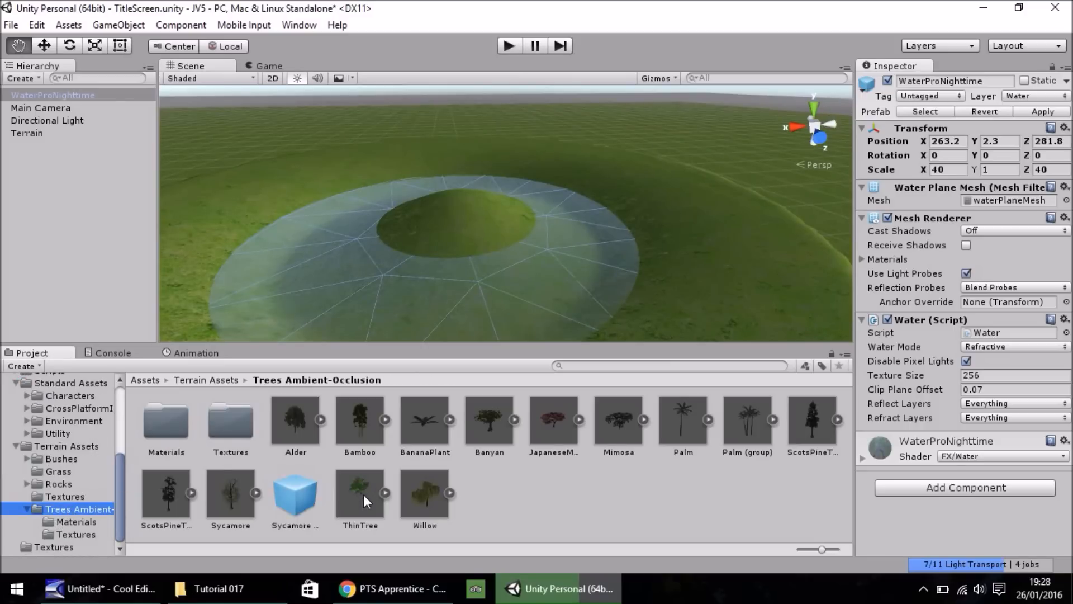
pyautogui.moveTo(490, 428); pyautogui.dragTo(458, 203)
# Scale the Banyan to 100 on all axes and settle it into the mound at about X 263.1, Y 5.3, Z 281.
pyautogui.click(949, 169)
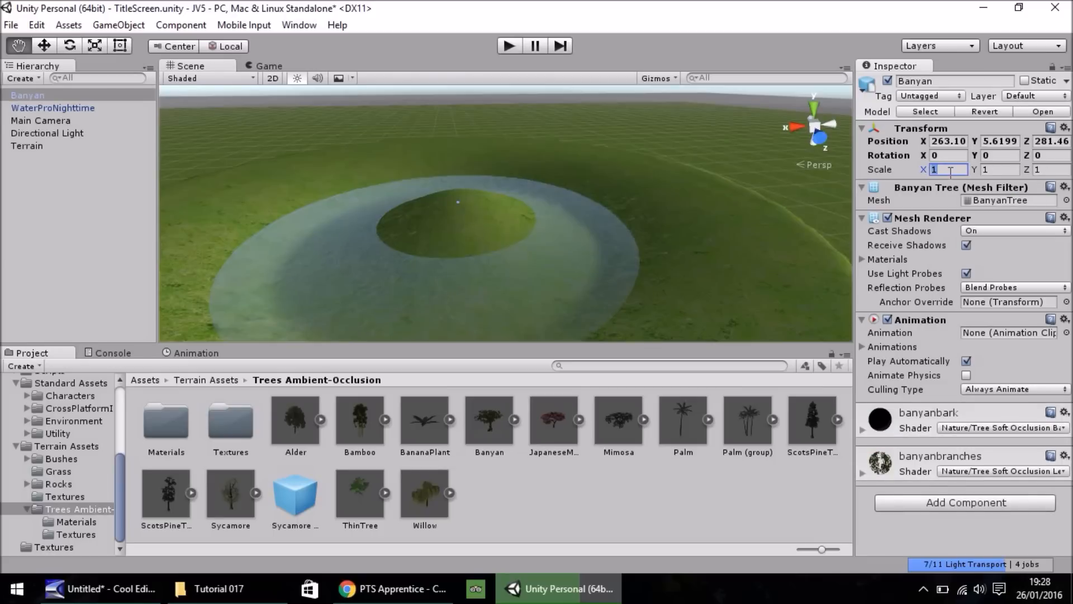
pyautogui.write('1')
pyautogui.write('100')
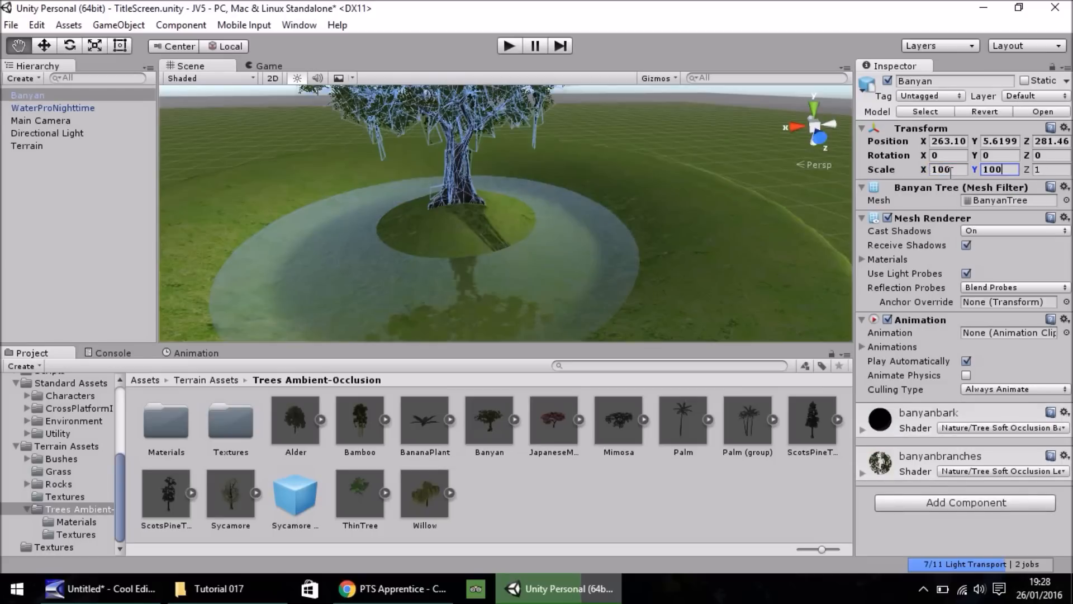
pyautogui.press('Tab')
pyautogui.write('100')
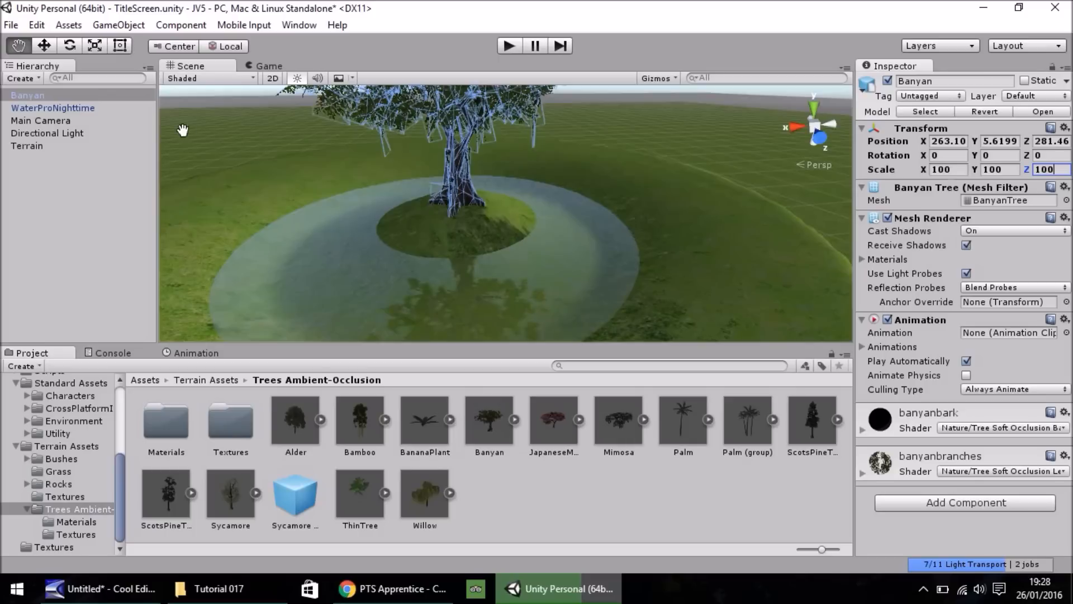
pyautogui.click(50, 45)
pyautogui.moveTo(448, 126); pyautogui.dragTo(447, 95)
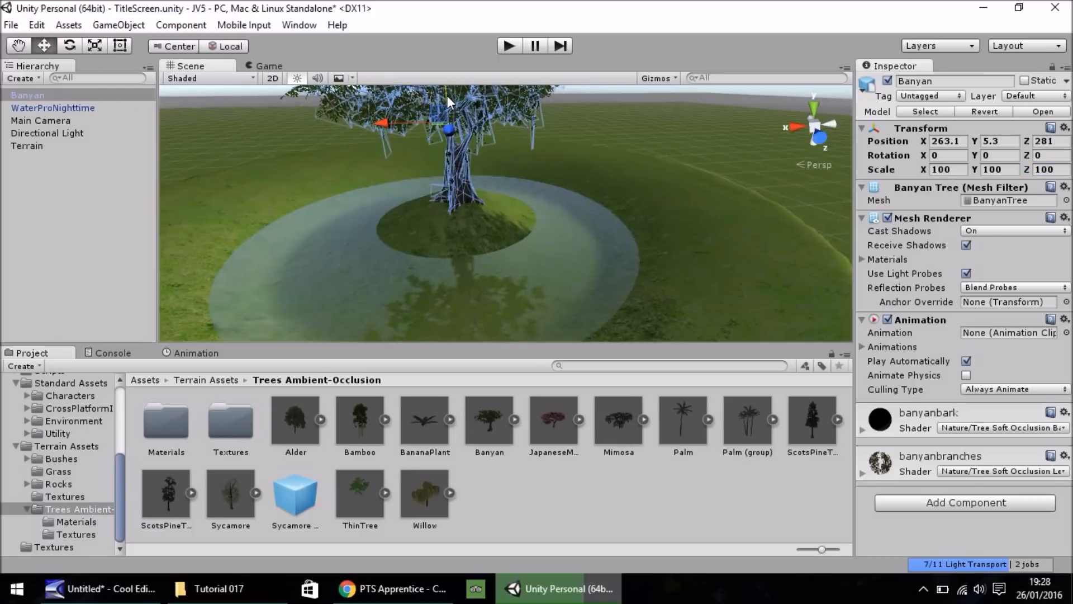
# Place a BananaPlant on the mound in front of the Banyan and scale it to 10 on all axes.
pyautogui.moveTo(419, 430); pyautogui.dragTo(496, 276)
pyautogui.moveTo(477, 221); pyautogui.dragTo(477, 221)
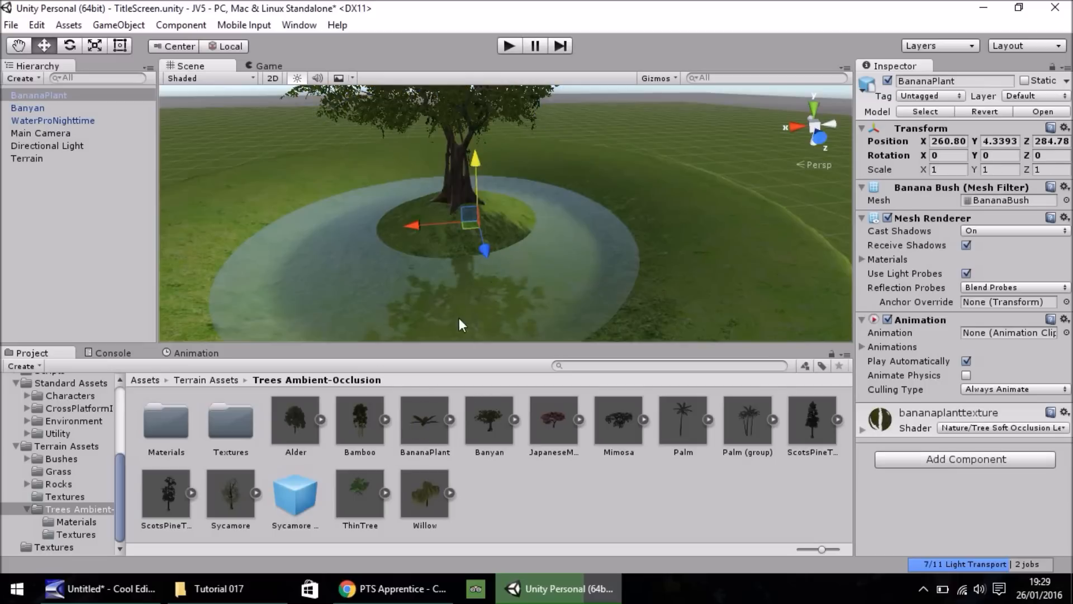
pyautogui.click(940, 169)
pyautogui.write('10')
pyautogui.press('Tab')
pyautogui.write('10')
pyautogui.press('Tab')
pyautogui.write('10')
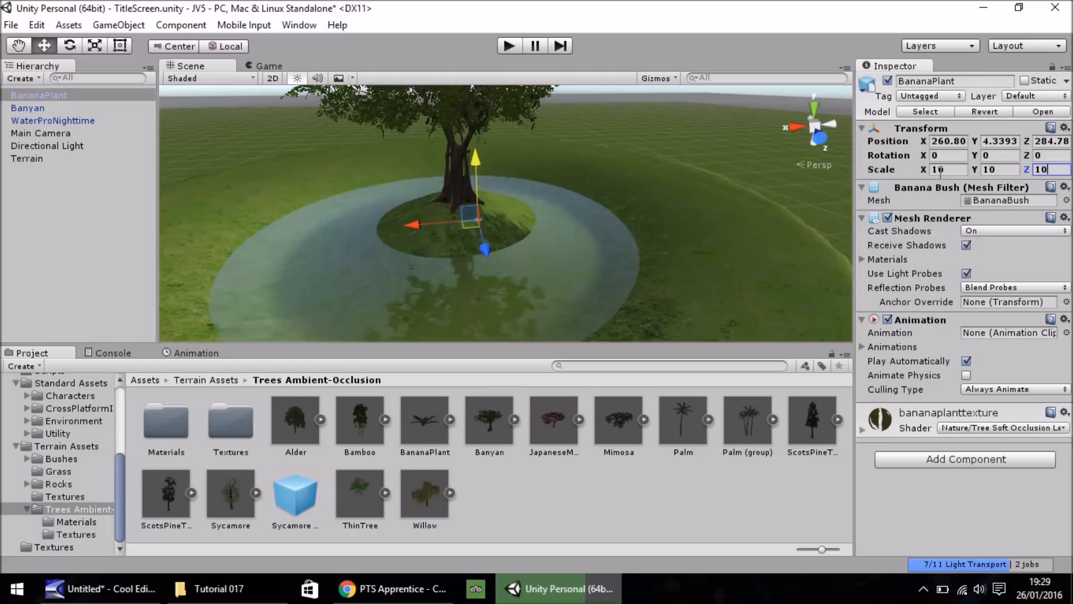
# Duplicate the banana plant twice and spread the copies across the mound, placing the second at about X 263.81, Y 3.84, Z 285.79.
pyautogui.scroll(6, 501, 229)
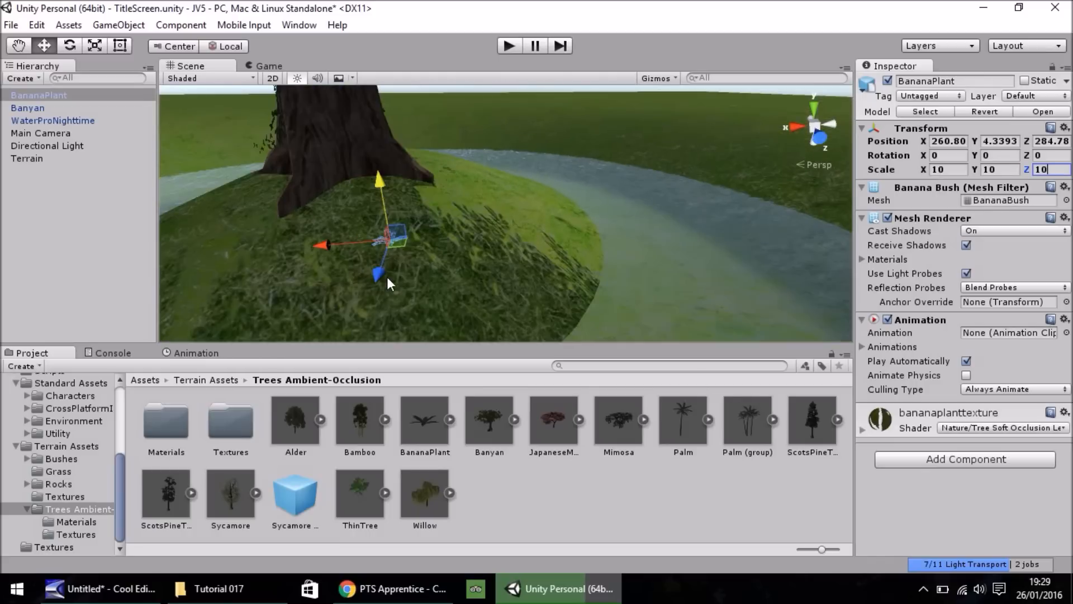
pyautogui.click(78, 96)
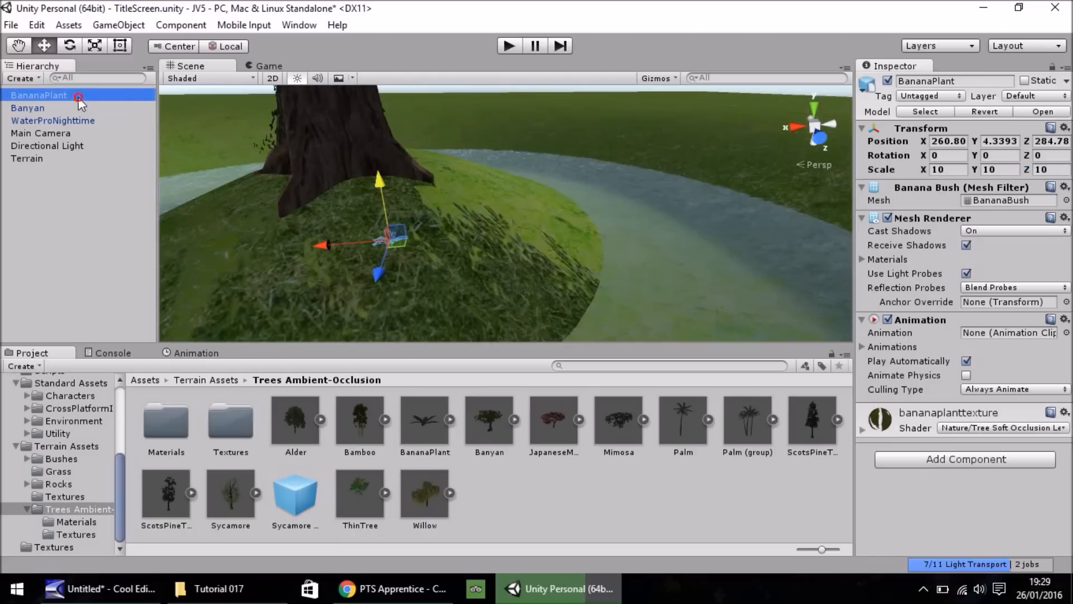
pyautogui.hotkey('ctrl', 'd')
pyautogui.moveTo(321, 246); pyautogui.dragTo(240, 251)
pyautogui.hotkey('ctrl', 'd')
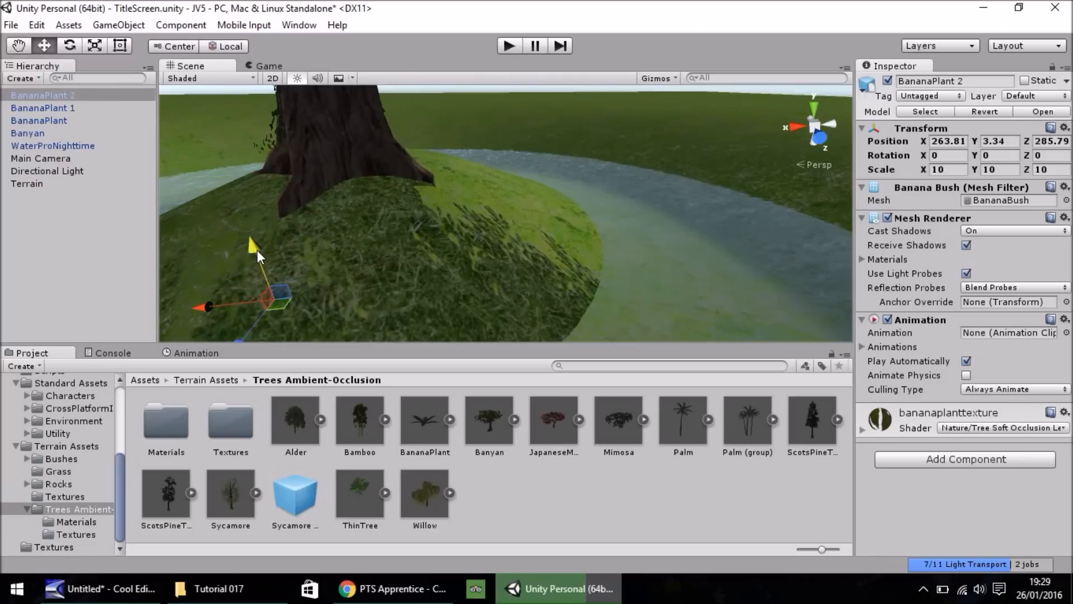
pyautogui.moveTo(250, 234); pyautogui.dragTo(252, 243)
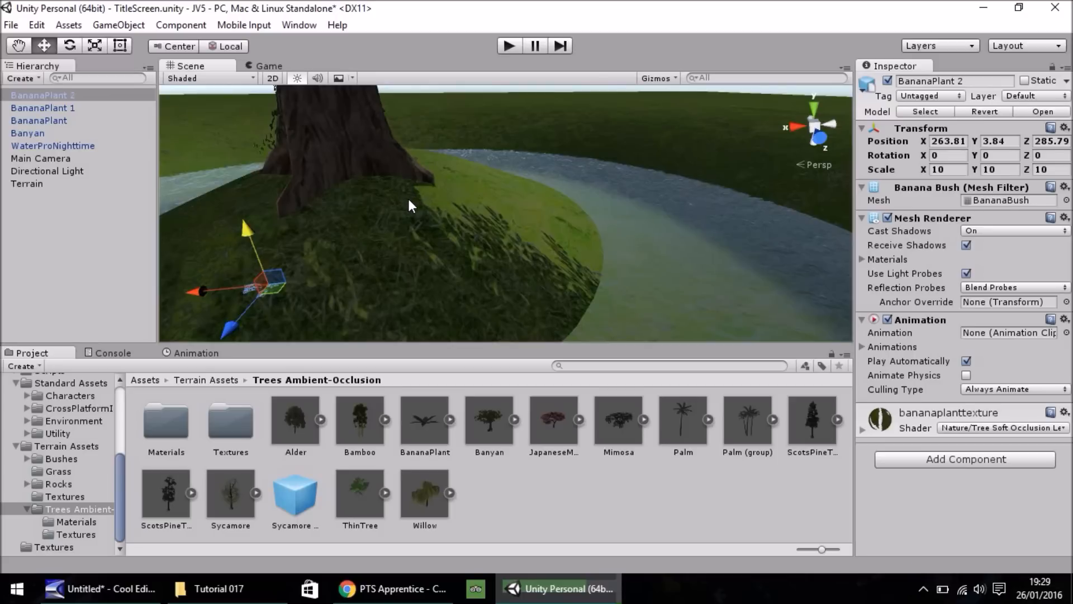
# Add the Grass texture from the Terrain Assets Grass folder to the terrain as a paintable grass detail with default sizes and colours.
pyautogui.press('f')
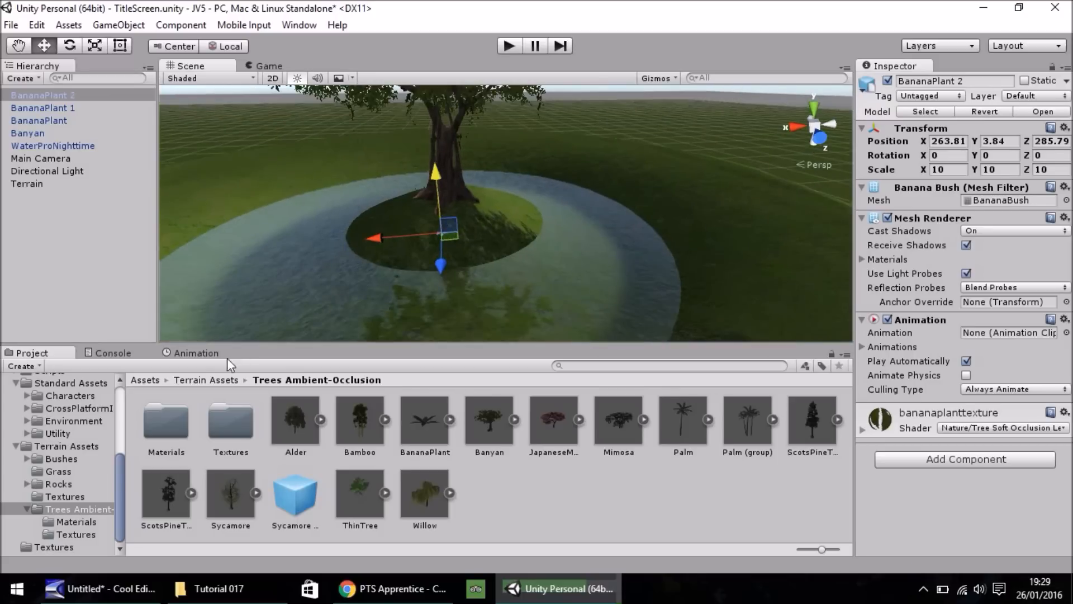
pyautogui.click(65, 497)
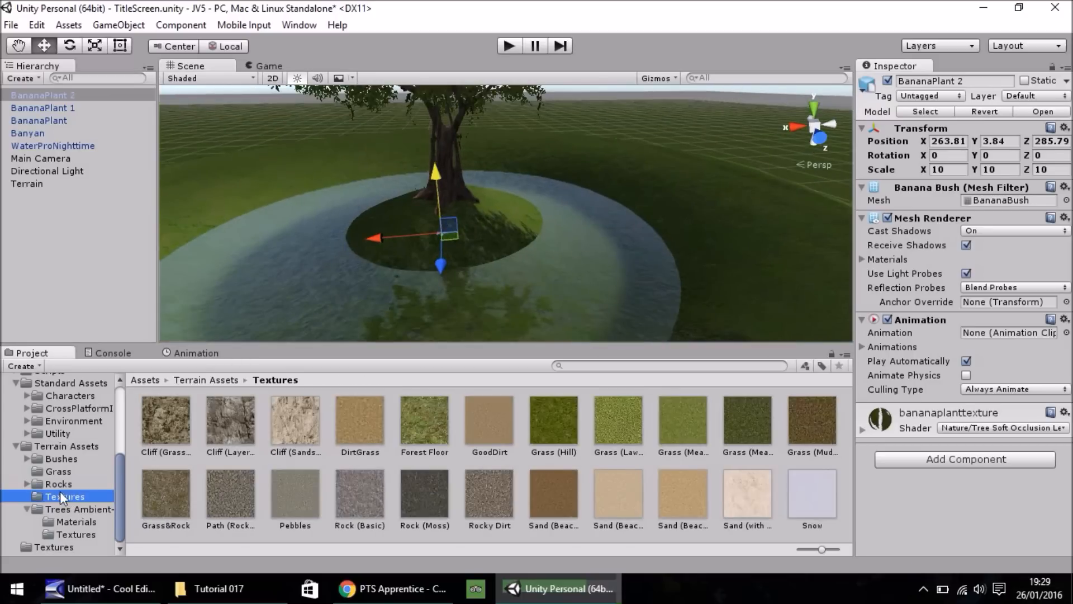
pyautogui.click(49, 472)
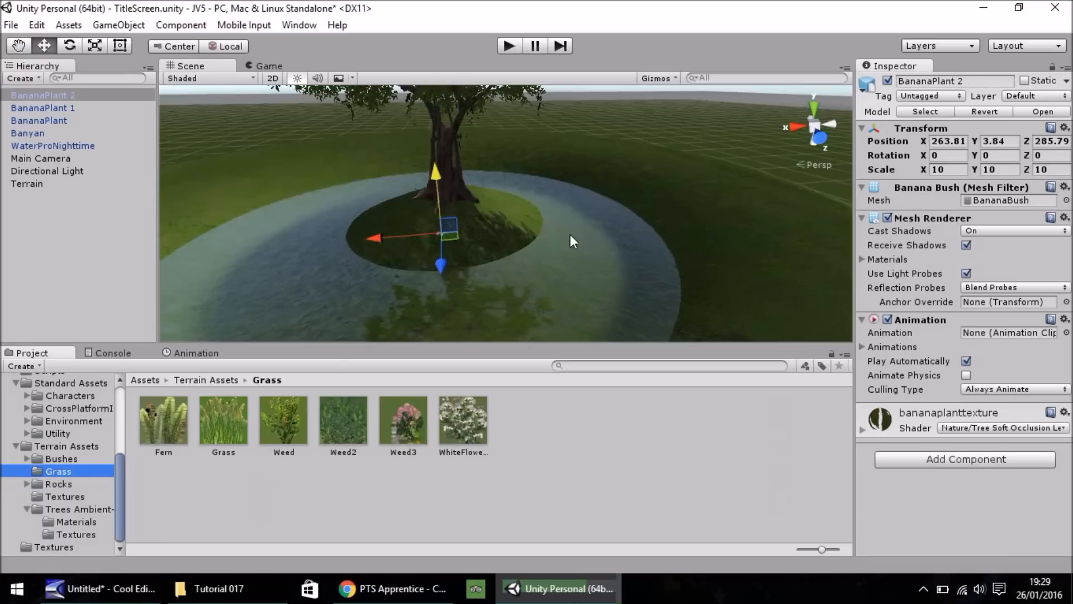
pyautogui.click(654, 173)
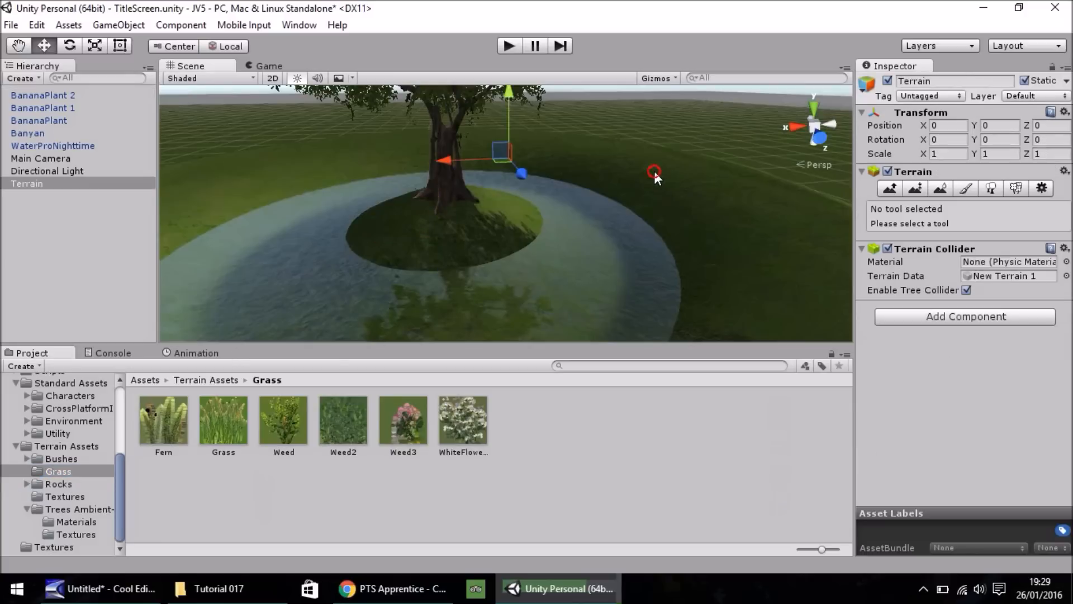
pyautogui.click(1013, 188)
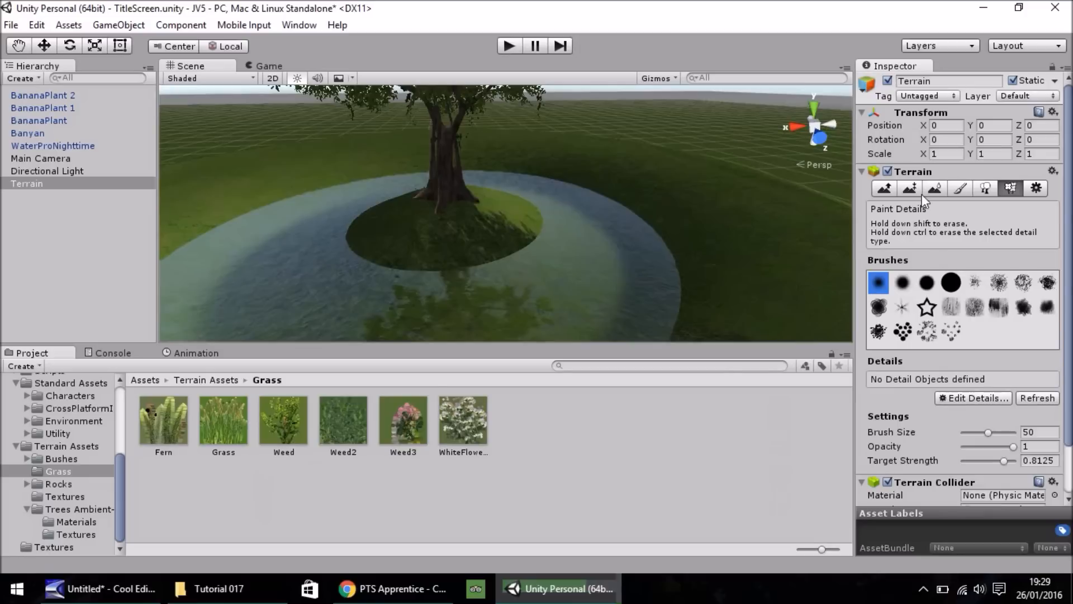
pyautogui.click(987, 398)
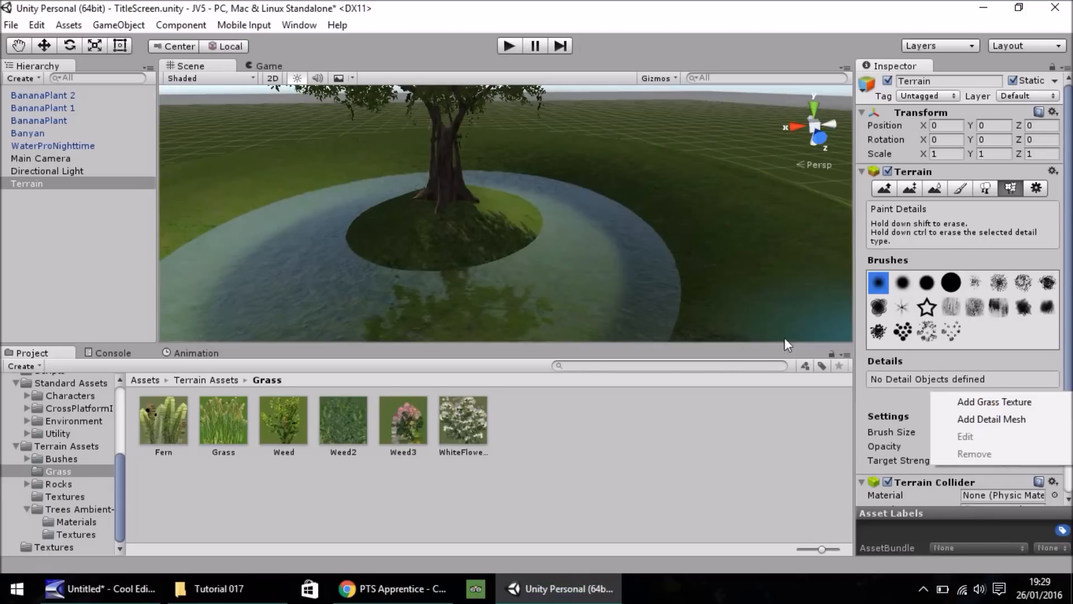
pyautogui.click(994, 401)
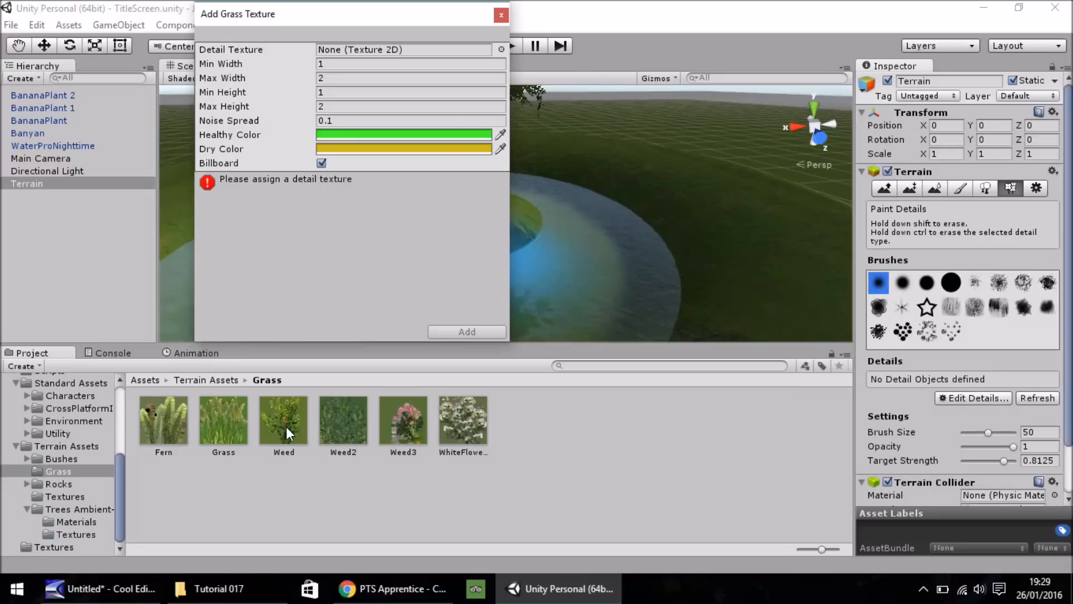
pyautogui.moveTo(230, 422); pyautogui.dragTo(388, 50)
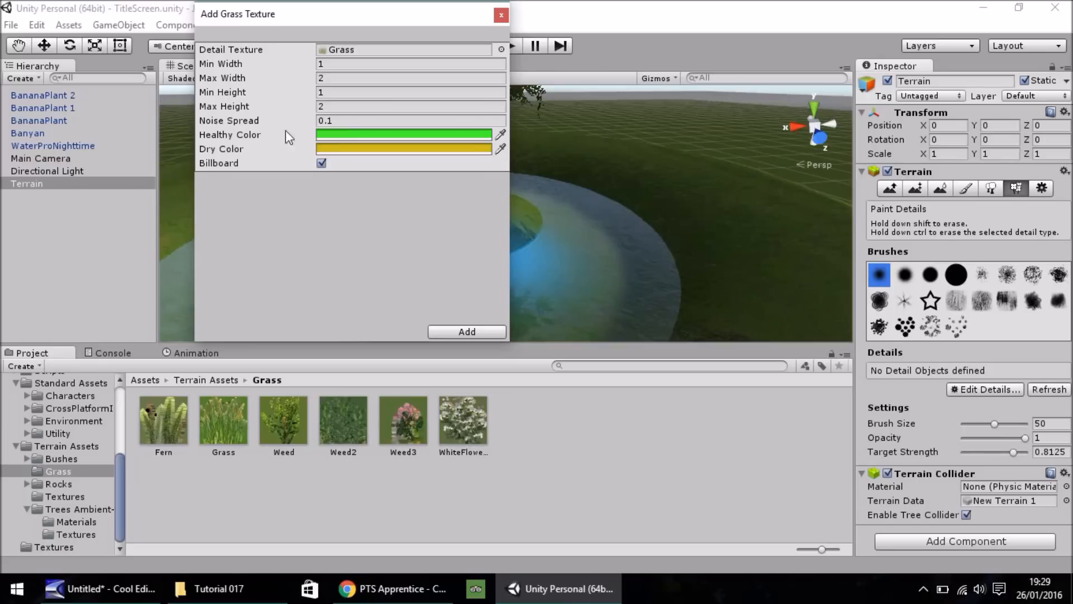
pyautogui.click(467, 331)
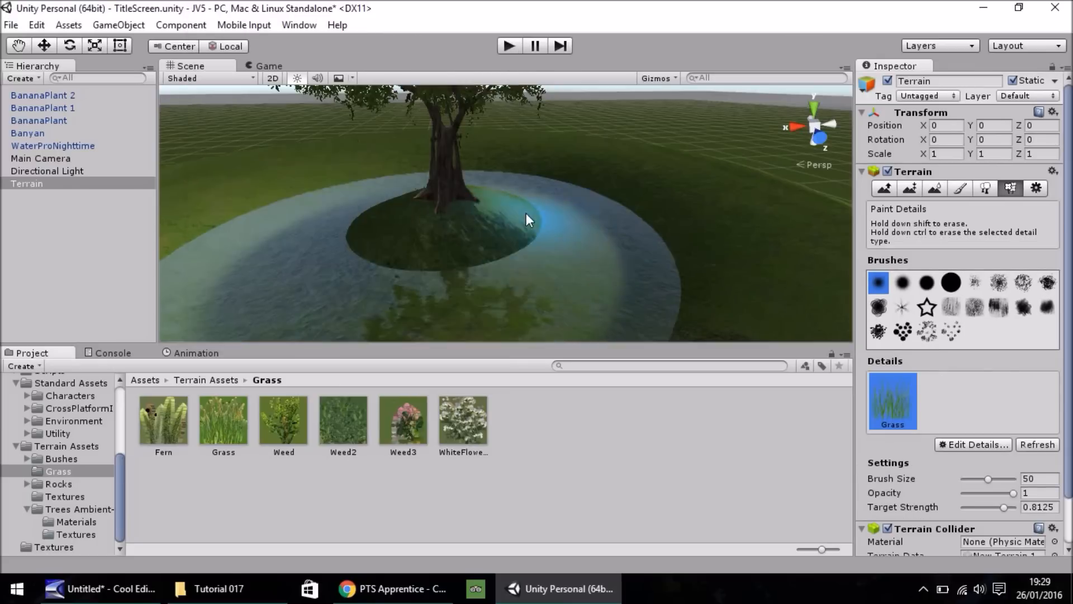
# Try painting grass over the central island with brush size 50, and undo the strokes.
pyautogui.moveTo(477, 221)
pyautogui.mouseDown()
pyautogui.moveTo(504, 220)
pyautogui.moveTo(494, 227)
pyautogui.moveTo(541, 181)
pyautogui.mouseUp()
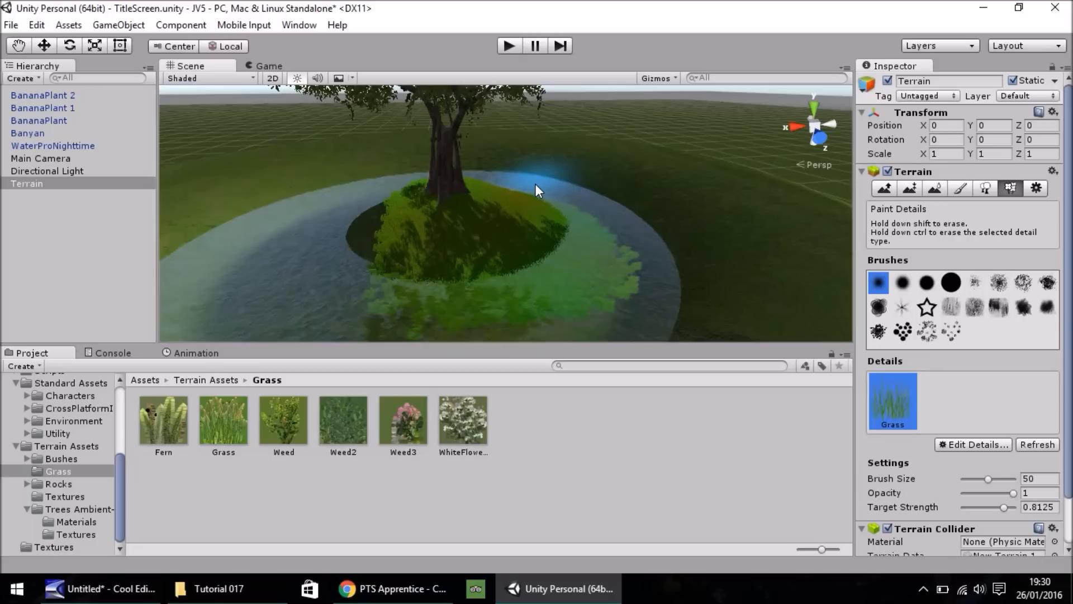
pyautogui.hotkey('ctrl', 'z')
pyautogui.hotkey('ctrl', 'z')
pyautogui.hotkey('ctrl', 'z')
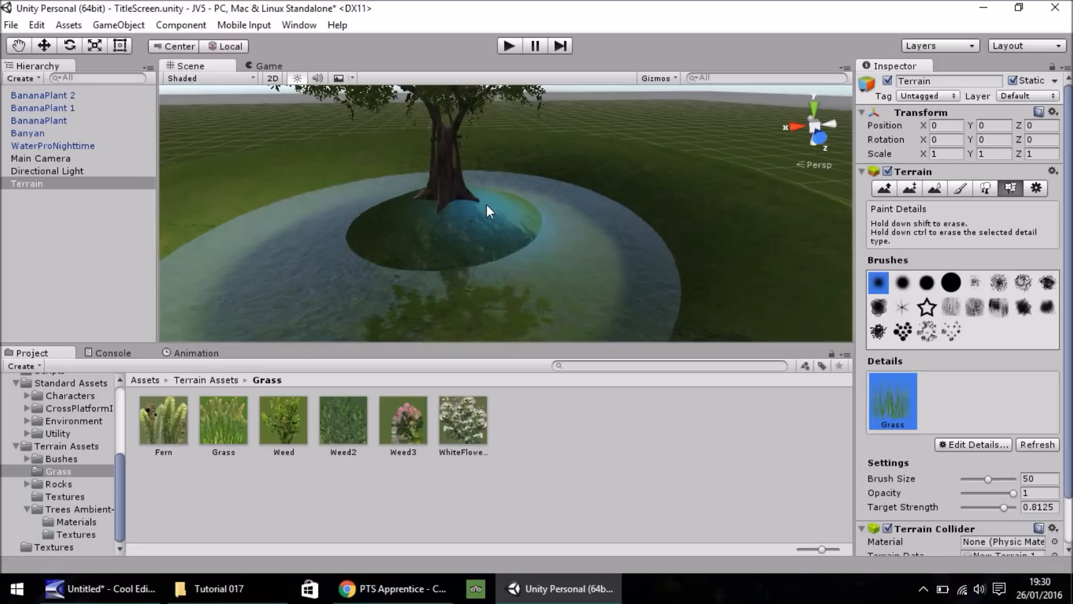
pyautogui.hotkey('ctrl', 'z')
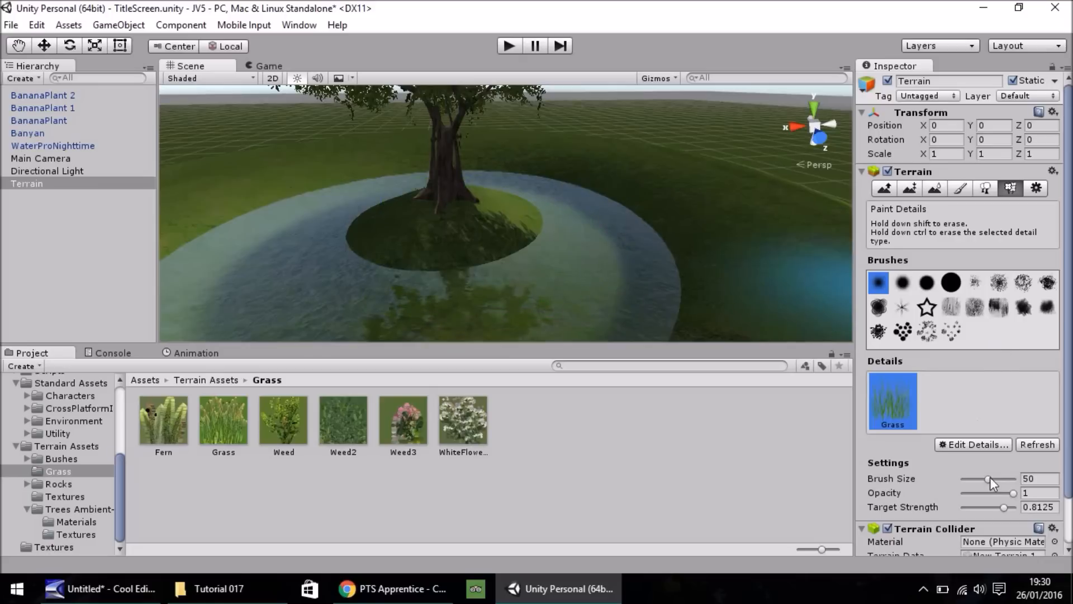
# Try painting grass on the island and the far bank with brush size 34, and undo the strokes.
pyautogui.moveTo(984, 479); pyautogui.dragTo(980, 480)
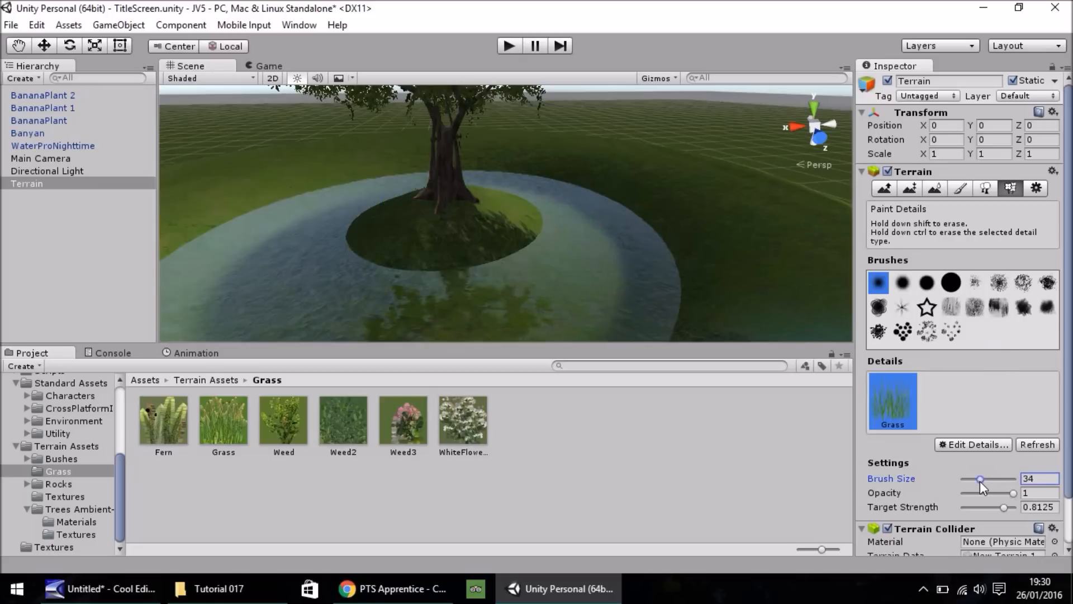
pyautogui.moveTo(454, 207)
pyautogui.mouseDown()
pyautogui.moveTo(481, 208)
pyautogui.moveTo(489, 192)
pyautogui.mouseUp()
pyautogui.moveTo(299, 186); pyautogui.dragTo(317, 187)
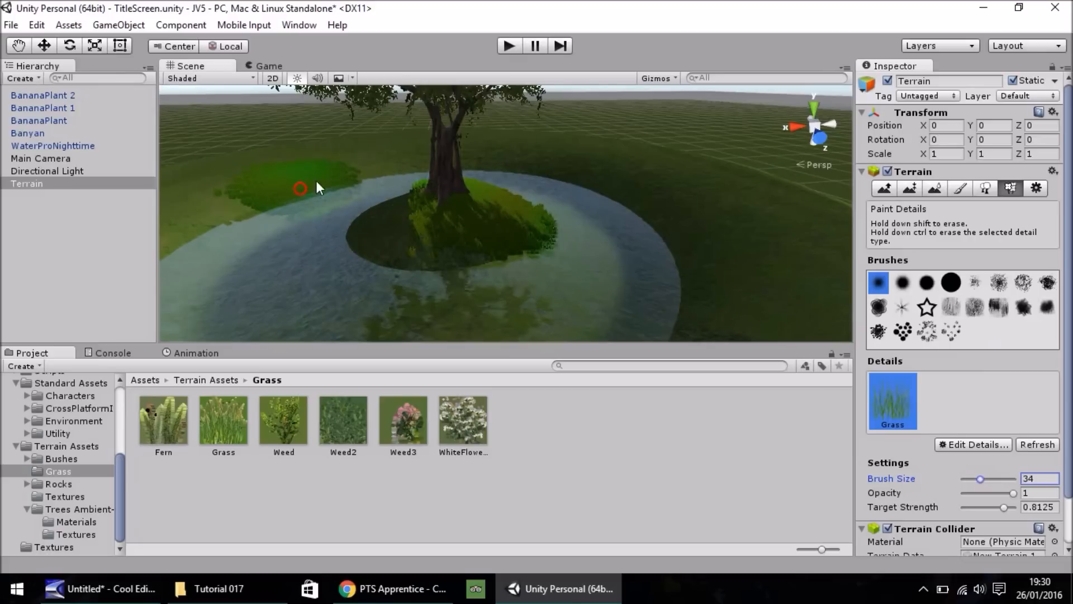
pyautogui.moveTo(386, 167); pyautogui.dragTo(421, 167)
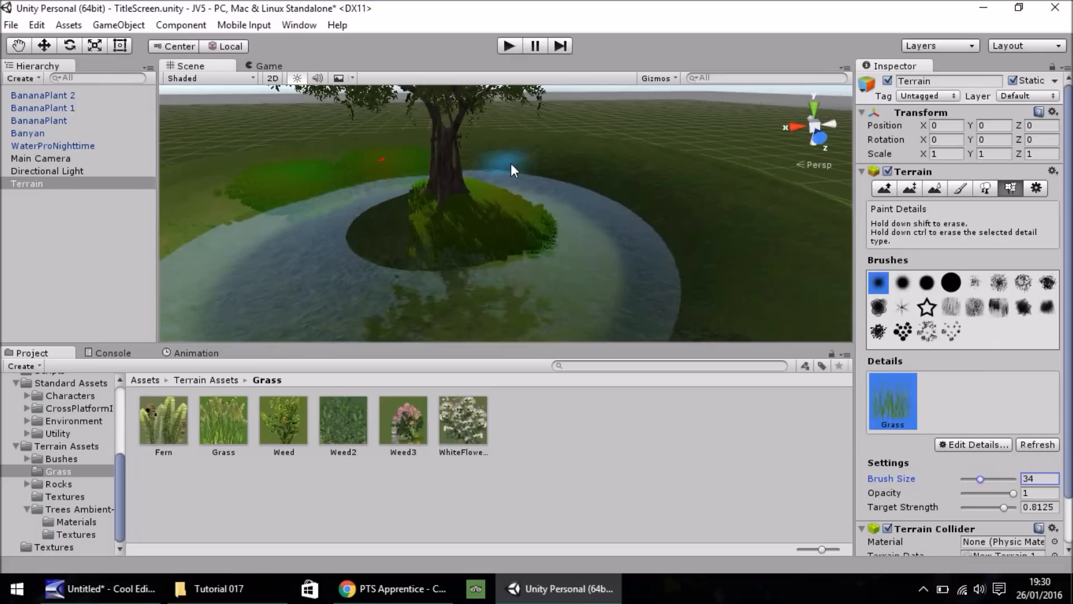
pyautogui.hotkey('ctrl', 'z')
pyautogui.hotkey('ctrl', 'z')
pyautogui.hotkey('ctrl', 'z')
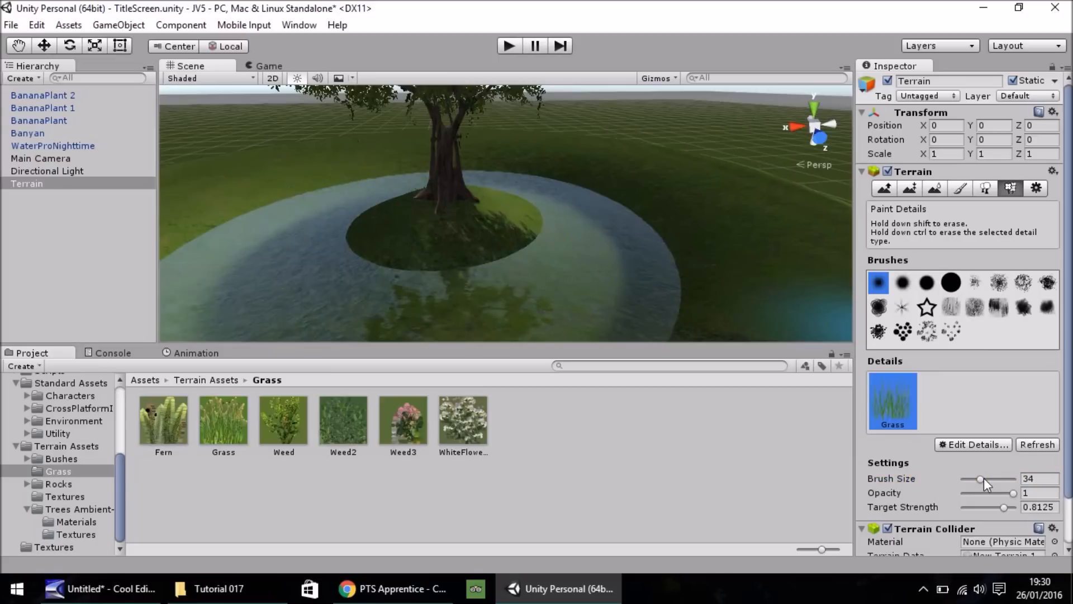
# Set the detail brush size to 10 and paint grass patches on the central island around the Banyan's base.
pyautogui.moveTo(980, 479); pyautogui.dragTo(969, 480)
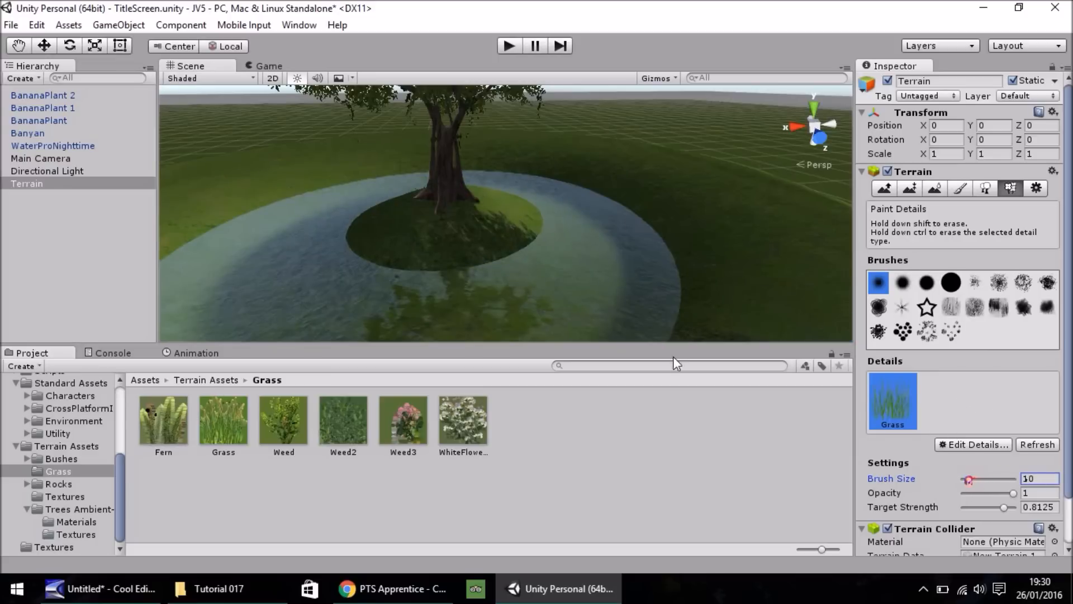
pyautogui.click(479, 210)
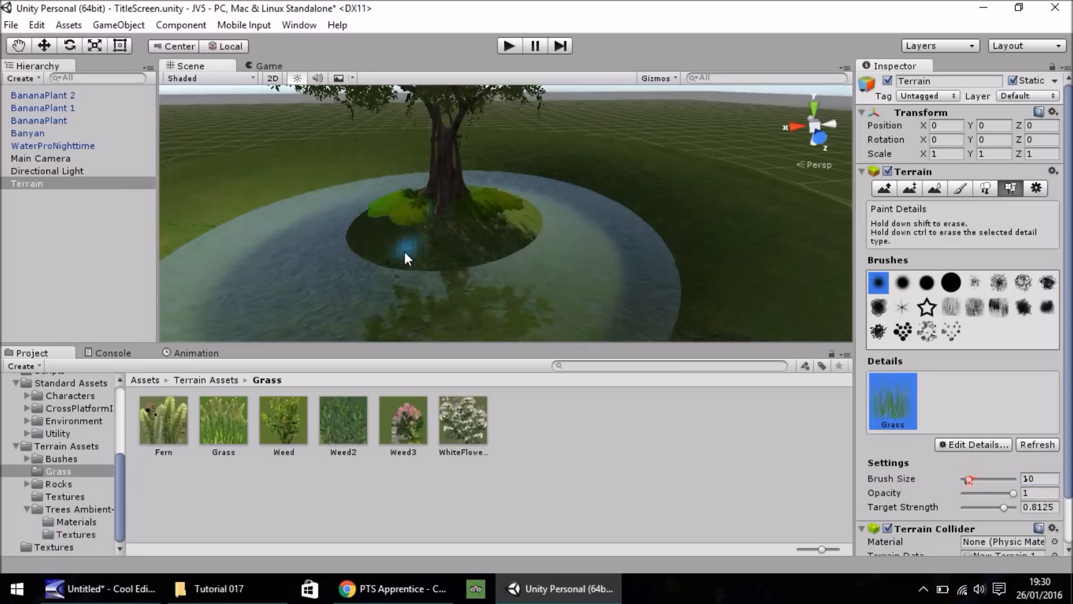
pyautogui.scroll(-5, 498, 268)
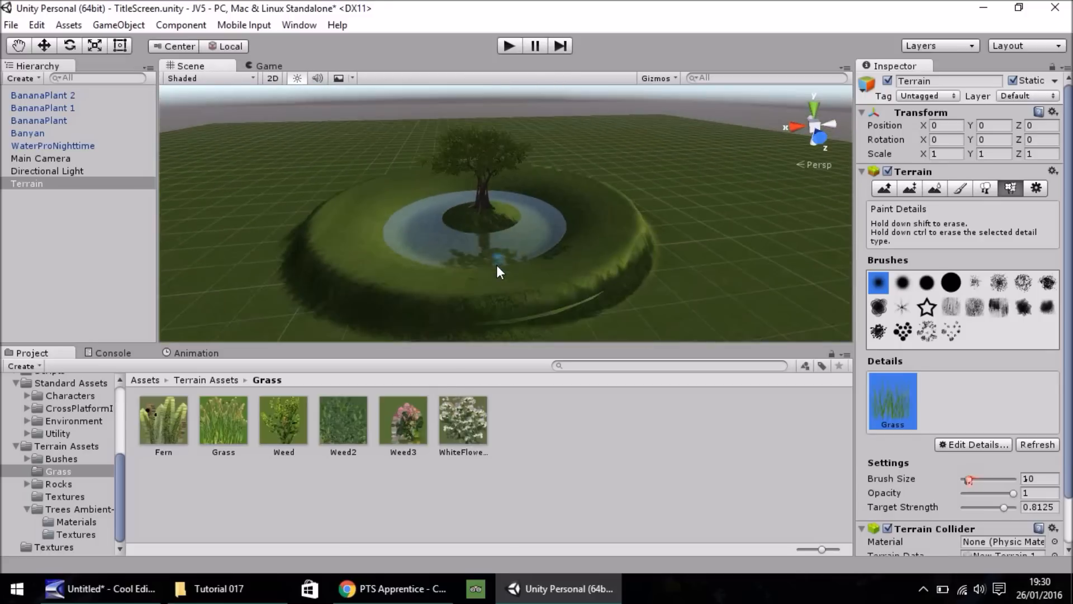
pyautogui.scroll(4, 496, 265)
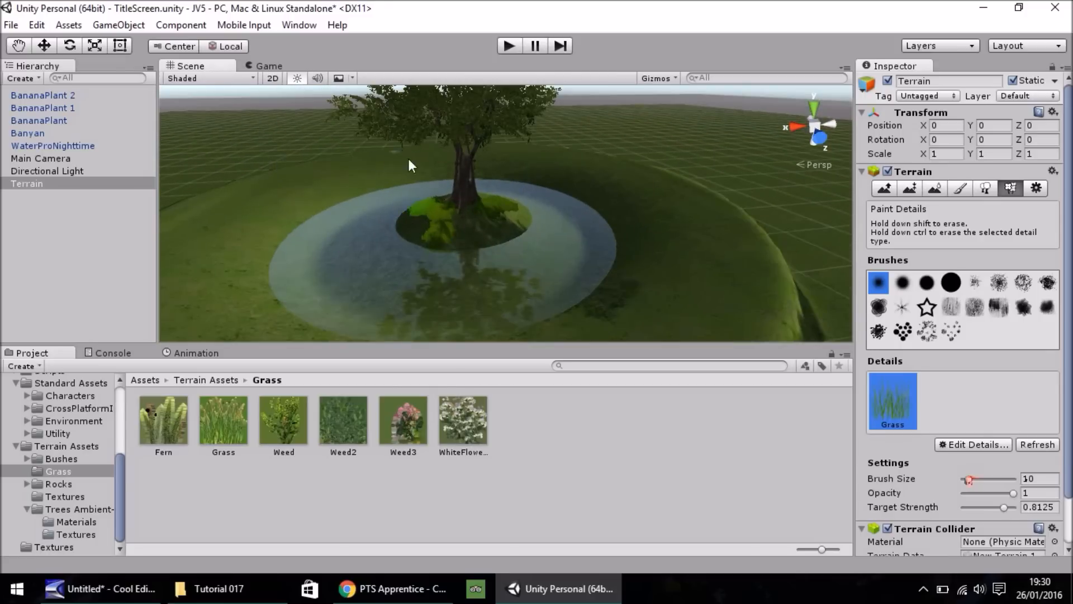
pyautogui.scroll(-3, 465, 233)
pyautogui.scroll(-2, 462, 230)
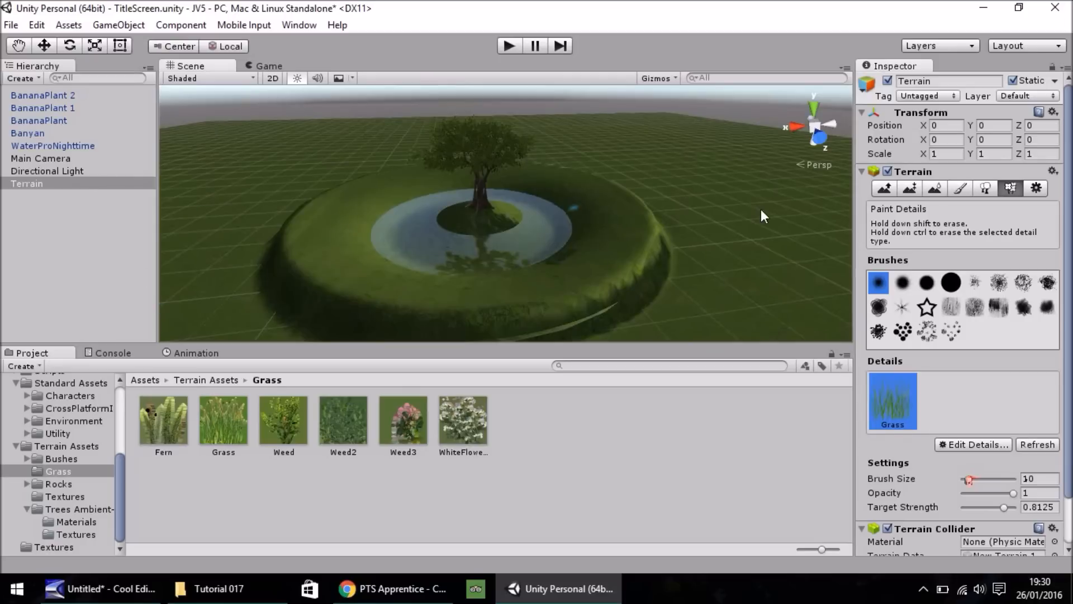
# Add Dirt003 from the project's Textures folder as a second terrain paint texture.
pyautogui.click(962, 188)
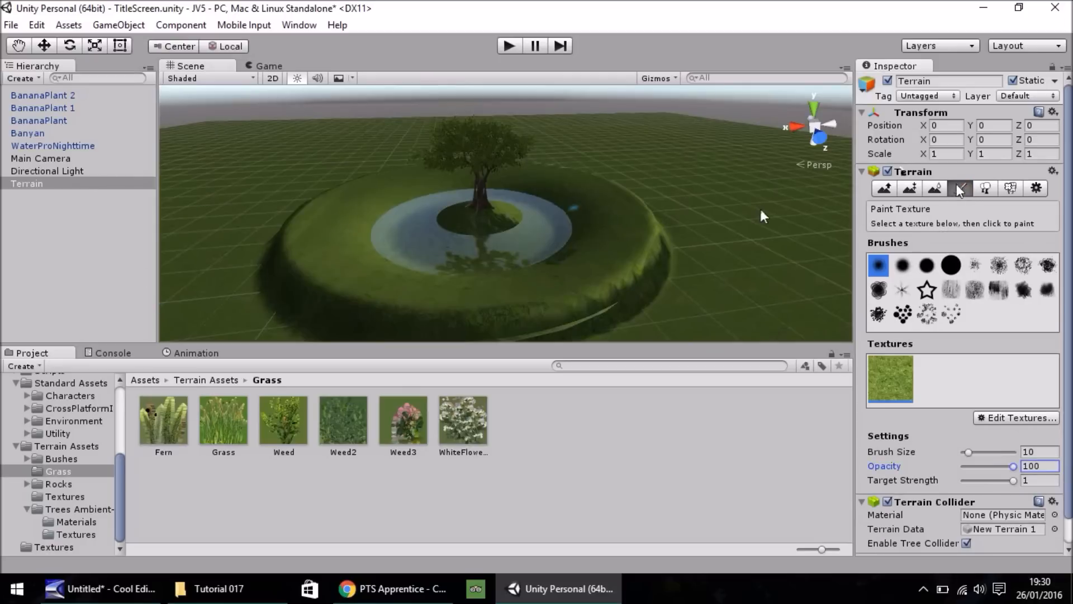
pyautogui.click(1005, 417)
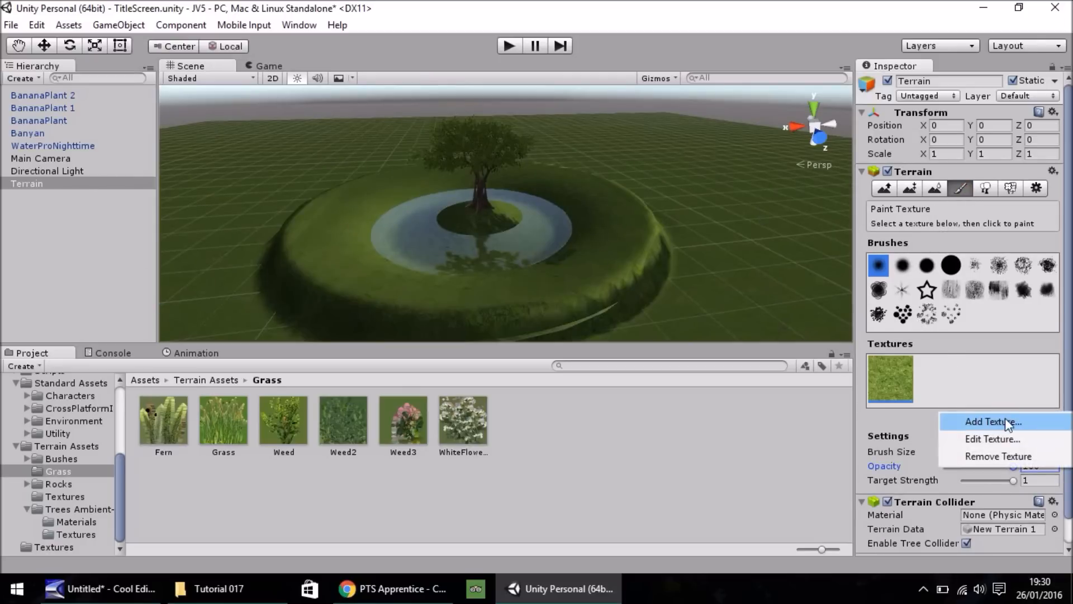
pyautogui.click(1005, 419)
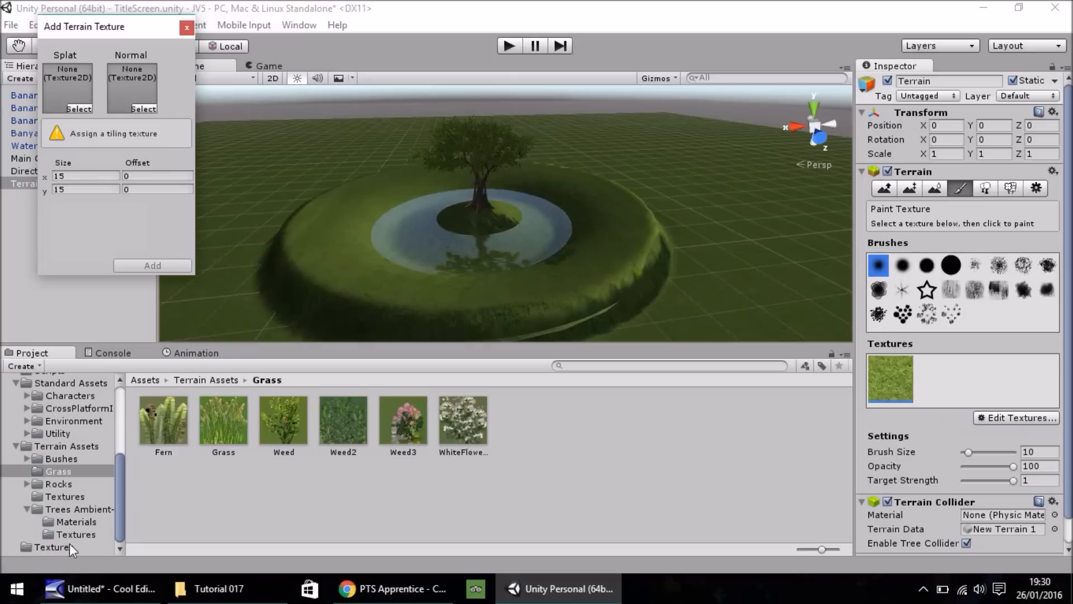
pyautogui.click(69, 545)
pyautogui.moveTo(562, 418); pyautogui.dragTo(78, 95)
pyautogui.moveTo(525, 427); pyautogui.dragTo(139, 112)
pyautogui.click(171, 265)
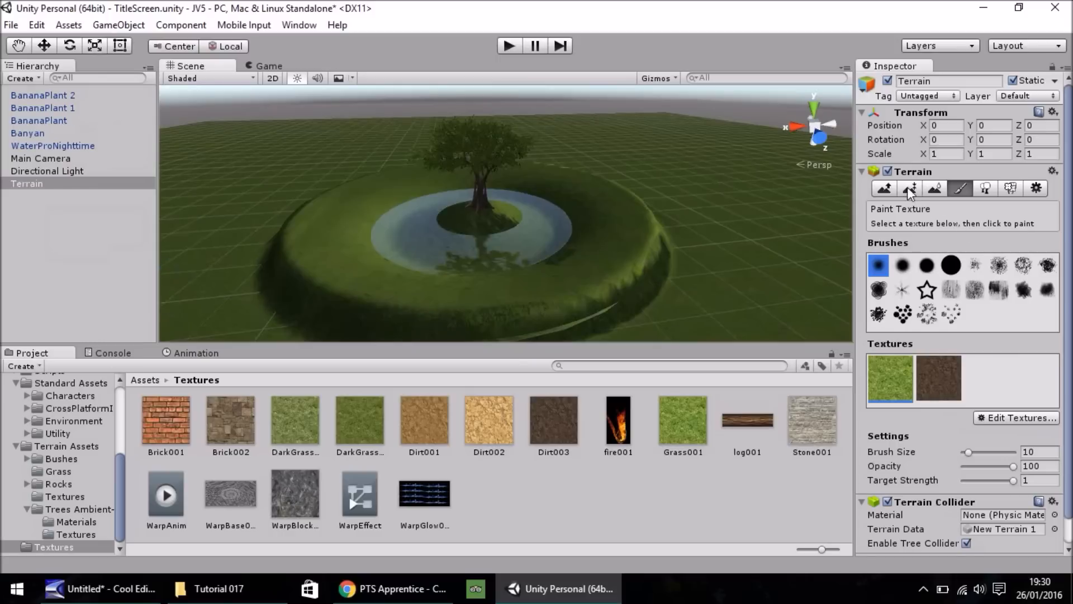
# Try raising steep peaks beside the crater using the second round brush at size 18, and undo them.
pyautogui.click(891, 189)
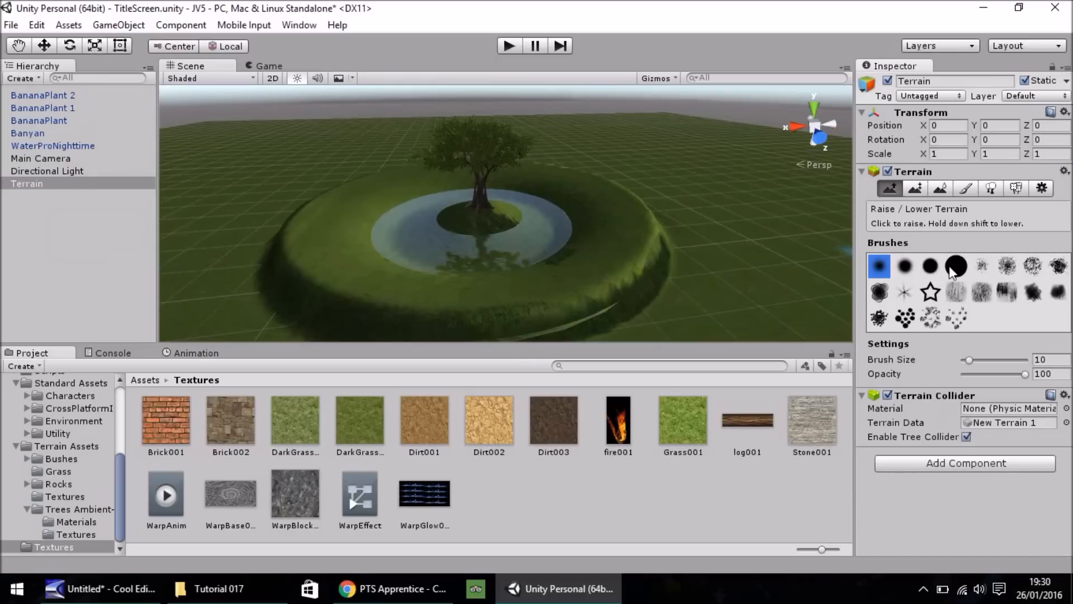
pyautogui.click(905, 268)
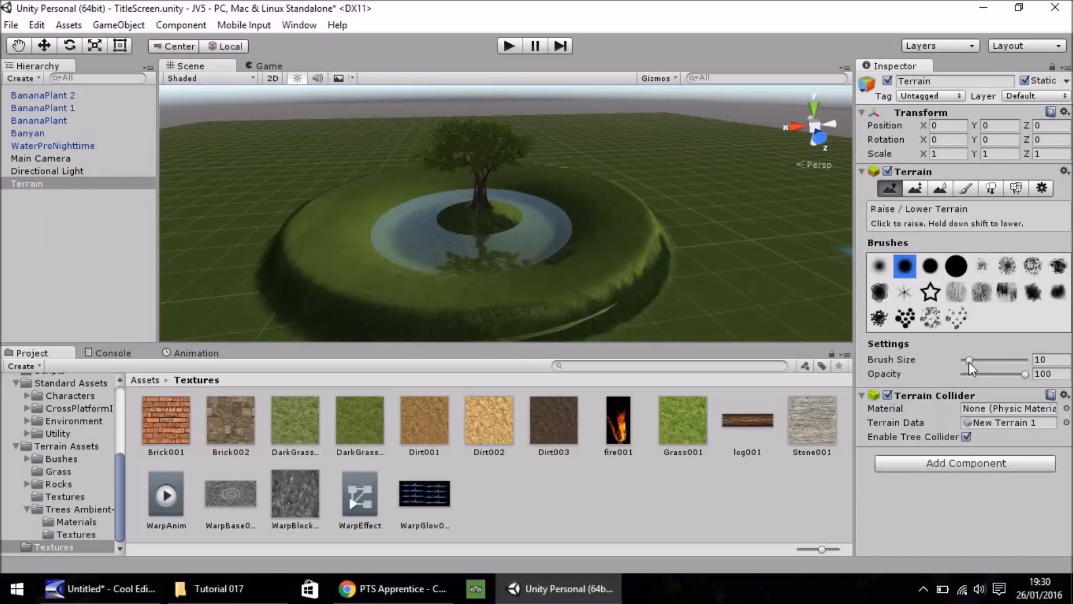
pyautogui.moveTo(973, 361); pyautogui.dragTo(973, 361)
pyautogui.moveTo(702, 287)
pyautogui.mouseDown()
pyautogui.moveTo(678, 270)
pyautogui.moveTo(680, 254)
pyautogui.moveTo(717, 284)
pyautogui.mouseUp()
pyautogui.hotkey('ctrl', 'z')
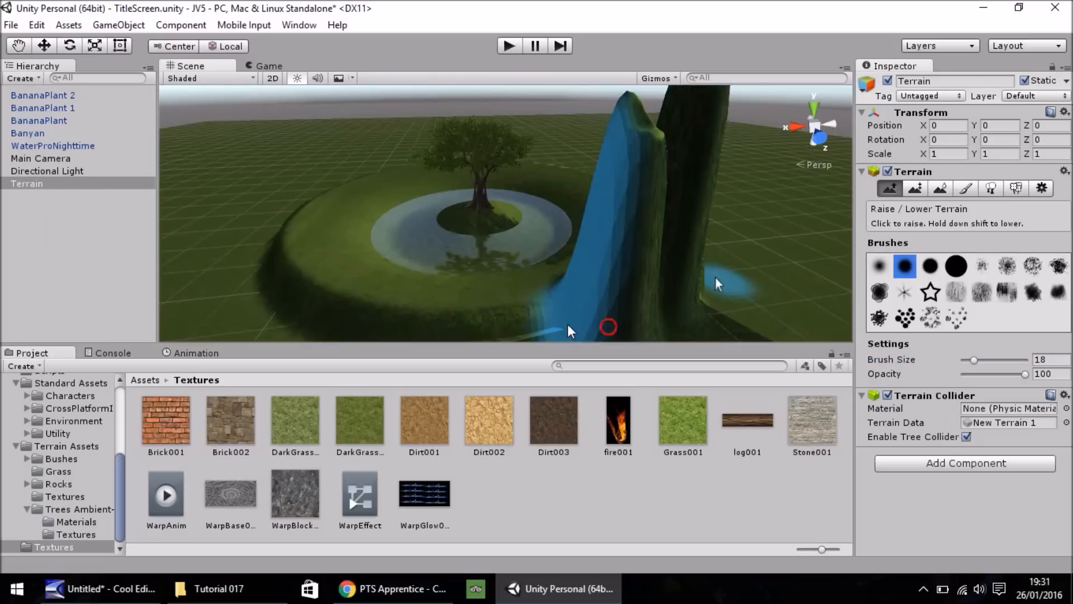
pyautogui.press('z')
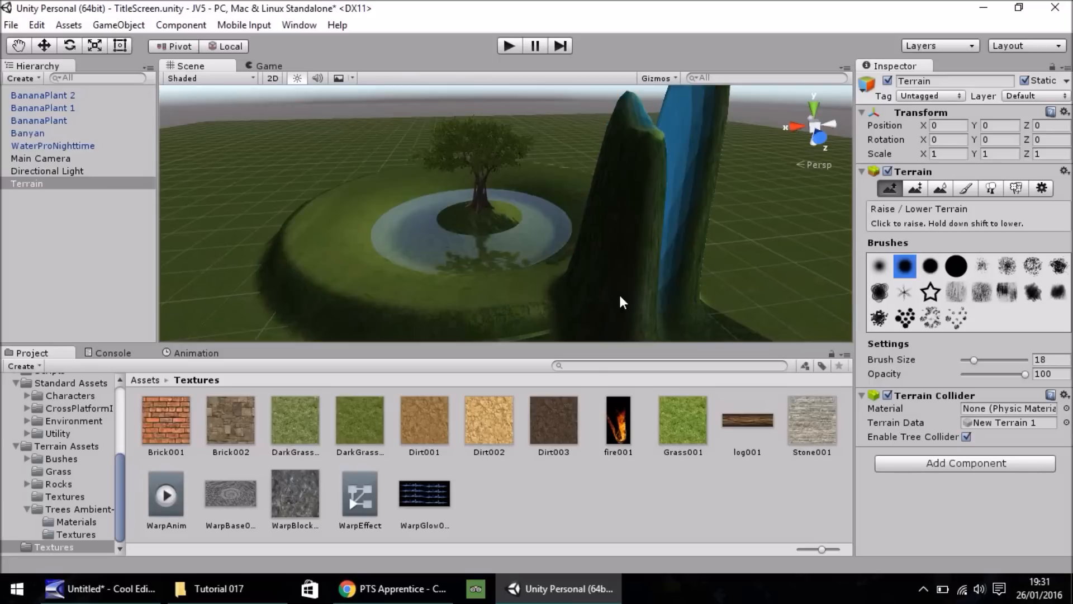
pyautogui.hotkey('ctrl', 'z')
pyautogui.hotkey('ctrl', 'z')
pyautogui.hotkey('ctrl', 'z')
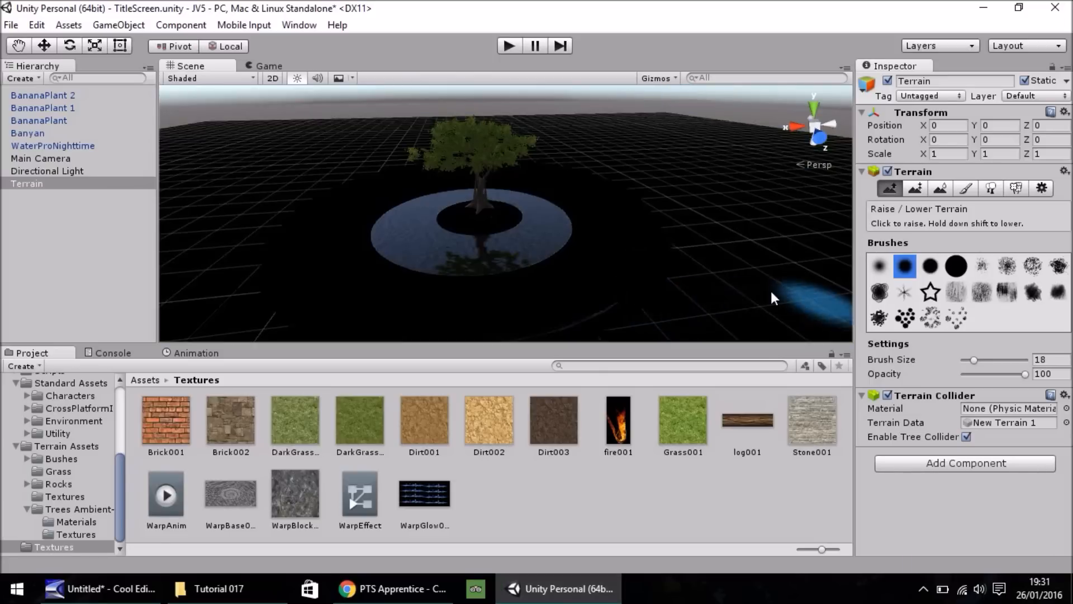
pyautogui.scroll(-4, 743, 290)
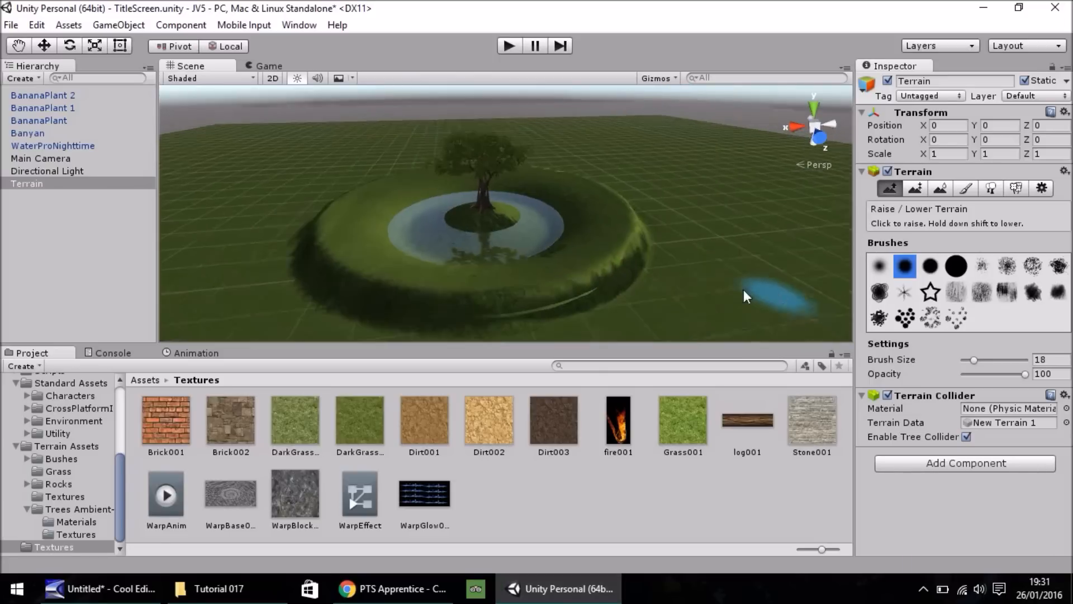
# Raise a tall ridge along the crater's near outer edge with the third round brush at size 45, undoing the first trial stroke.
pyautogui.click(929, 271)
pyautogui.moveTo(976, 361); pyautogui.dragTo(992, 361)
pyautogui.click(633, 274)
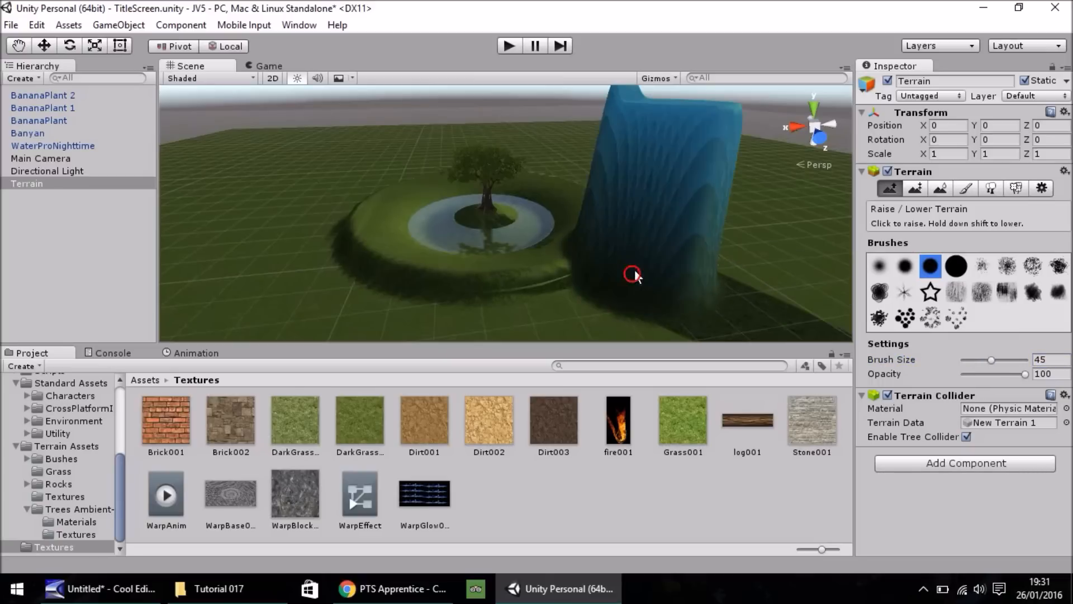
pyautogui.hotkey('ctrl', 'z')
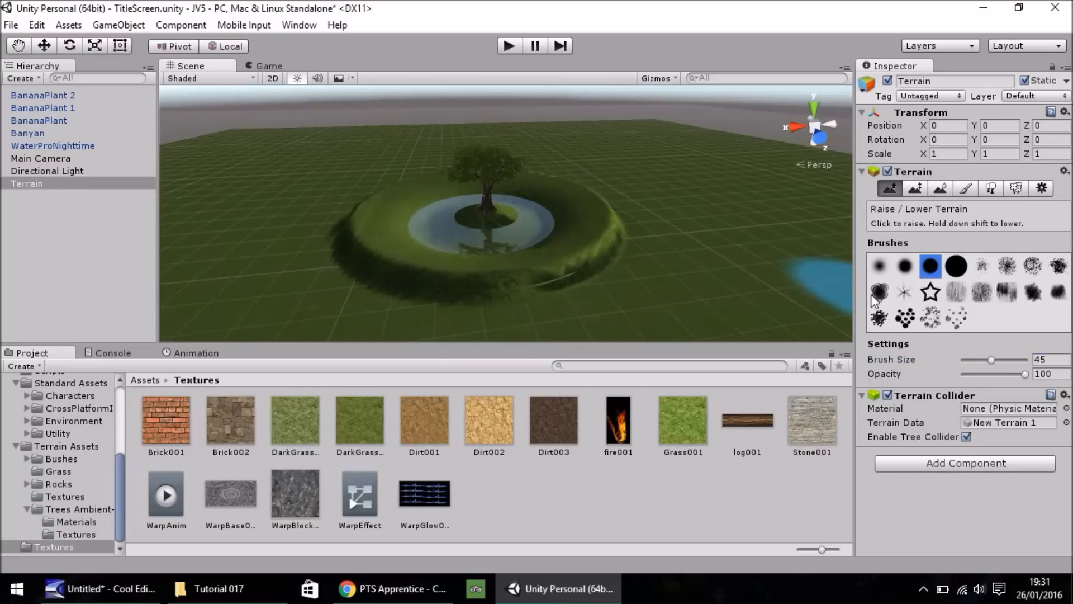
pyautogui.moveTo(638, 268)
pyautogui.mouseDown()
pyautogui.moveTo(555, 296)
pyautogui.moveTo(390, 313)
pyautogui.moveTo(341, 280)
pyautogui.mouseUp()
# Raise tall peaks along the outer rim of the crater with the first round brush at size 45.
pyautogui.click(19, 46)
pyautogui.moveTo(484, 218); pyautogui.dragTo(310, 186, button='right')
pyautogui.moveTo(517, 218); pyautogui.dragTo(214, 250)
pyautogui.moveTo(473, 223); pyautogui.dragTo(254, 203)
pyautogui.keyDown('alt'); pyautogui.moveTo(345, 194); pyautogui.dragTo(263, 218); pyautogui.keyUp('alt')
pyautogui.moveTo(347, 218); pyautogui.dragTo(294, 203)
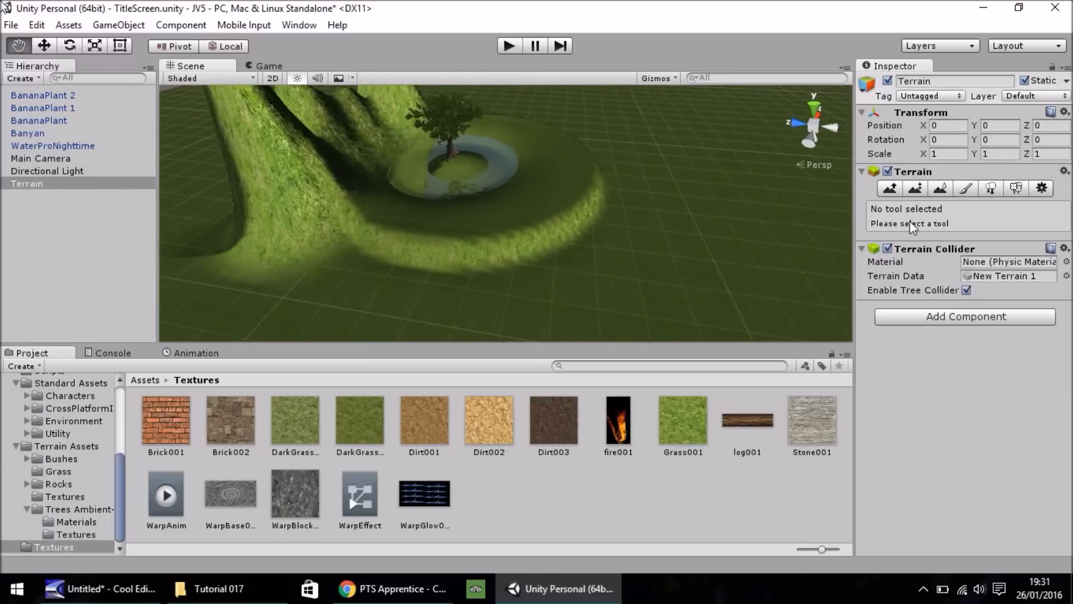
pyautogui.click(890, 189)
pyautogui.moveTo(354, 254)
pyautogui.mouseDown()
pyautogui.moveTo(419, 286)
pyautogui.moveTo(491, 292)
pyautogui.moveTo(618, 250)
pyautogui.mouseUp()
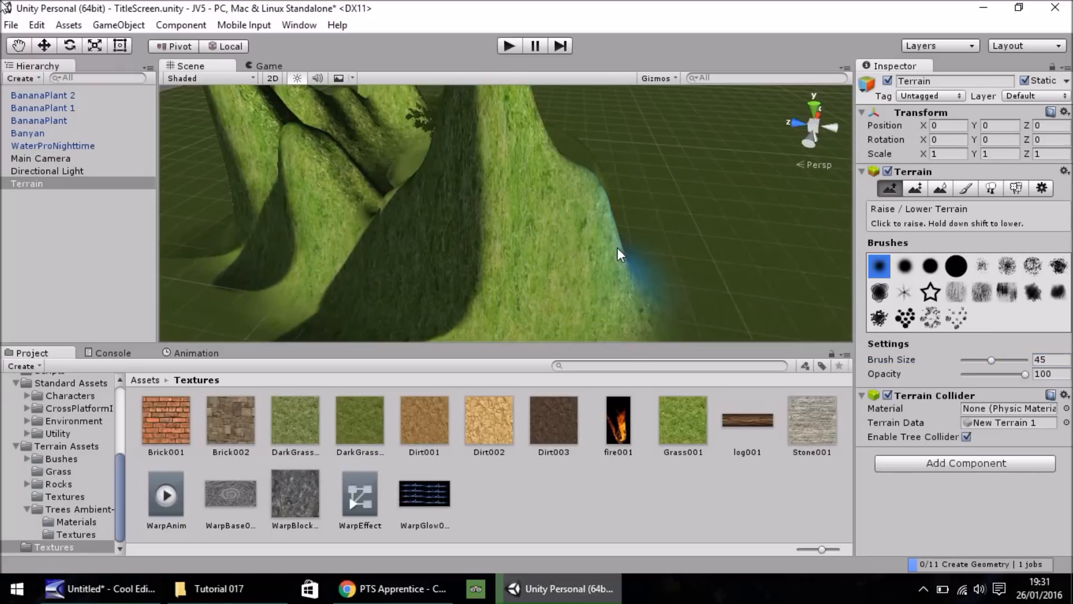
# Extend the chain of mountains along the crater's next open side with the first round brush at size 45.
pyautogui.click(18, 45)
pyautogui.moveTo(426, 148); pyautogui.dragTo(267, 162)
pyautogui.click(45, 47)
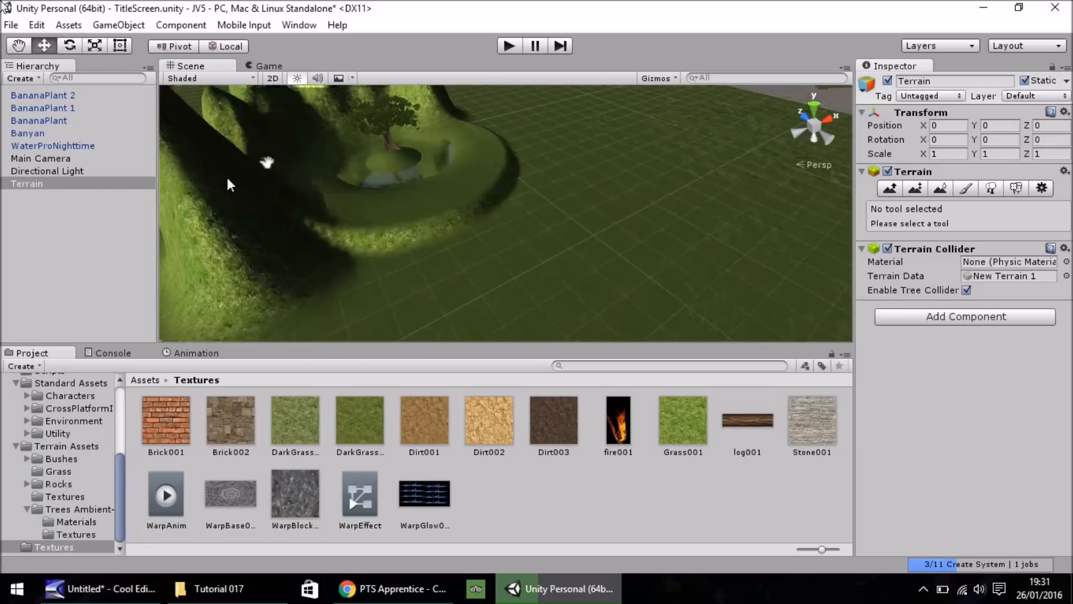
pyautogui.click(889, 188)
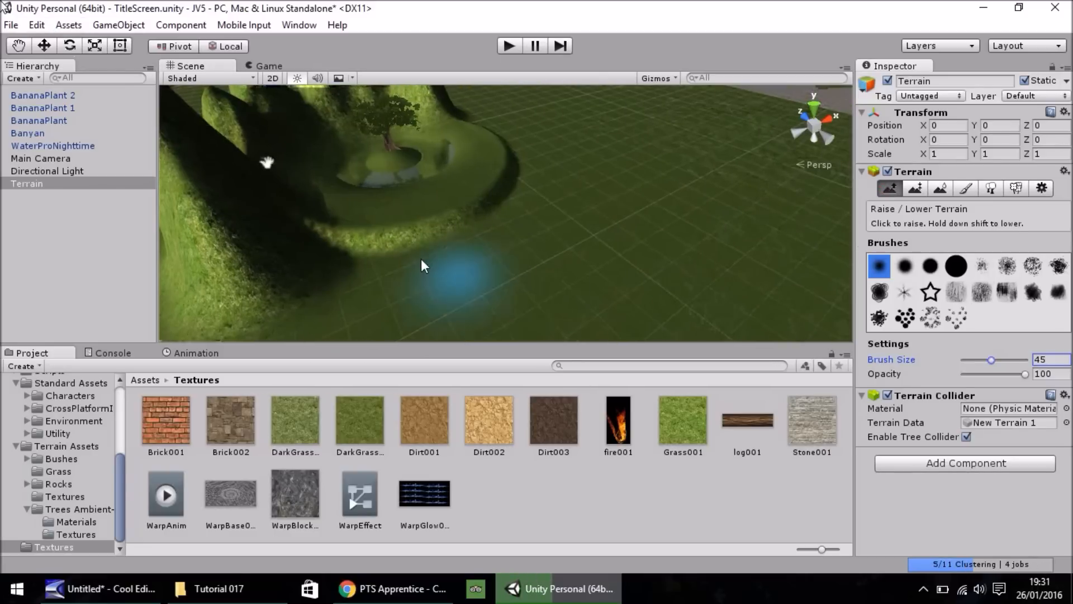
pyautogui.moveTo(342, 247)
pyautogui.mouseDown()
pyautogui.moveTo(317, 227)
pyautogui.moveTo(399, 248)
pyautogui.moveTo(488, 236)
pyautogui.moveTo(486, 223)
pyautogui.moveTo(539, 214)
pyautogui.mouseUp()
pyautogui.keyDown('alt'); pyautogui.moveTo(479, 136); pyautogui.dragTo(317, 229); pyautogui.keyUp('alt')
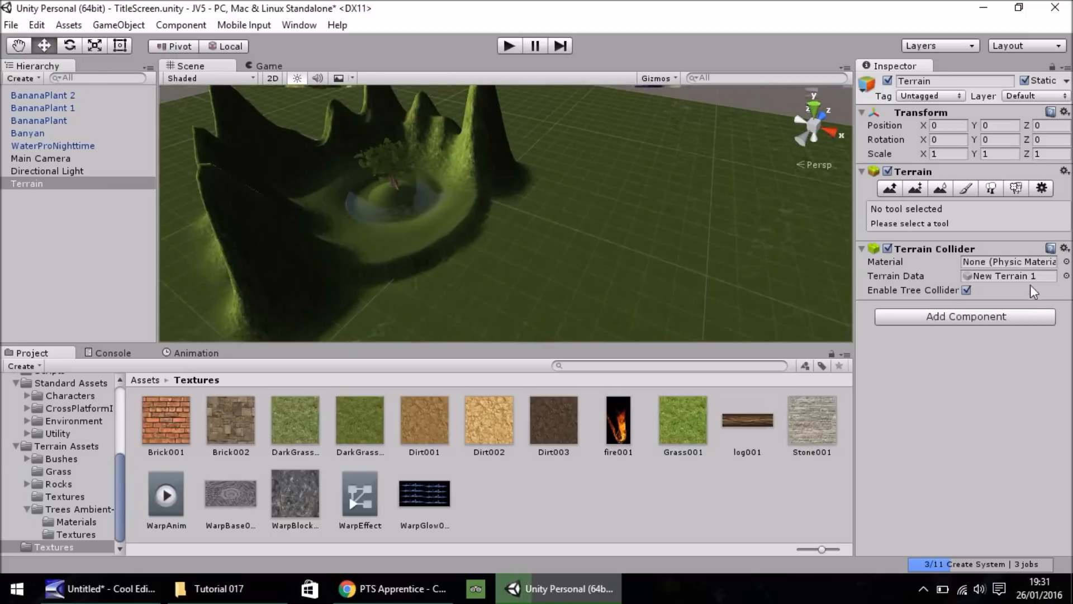
# Raise the terrain along the crater's remaining open rim to close the mountain ring.
pyautogui.click(890, 188)
pyautogui.moveTo(387, 280)
pyautogui.mouseDown()
pyautogui.moveTo(375, 283)
pyautogui.moveTo(418, 273)
pyautogui.moveTo(354, 281)
pyautogui.moveTo(431, 277)
pyautogui.moveTo(468, 263)
pyautogui.moveTo(489, 232)
pyautogui.mouseUp()
pyautogui.click(18, 47)
pyautogui.keyDown('alt'); pyautogui.moveTo(347, 156); pyautogui.dragTo(291, 201); pyautogui.keyUp('alt')
pyautogui.click(44, 45)
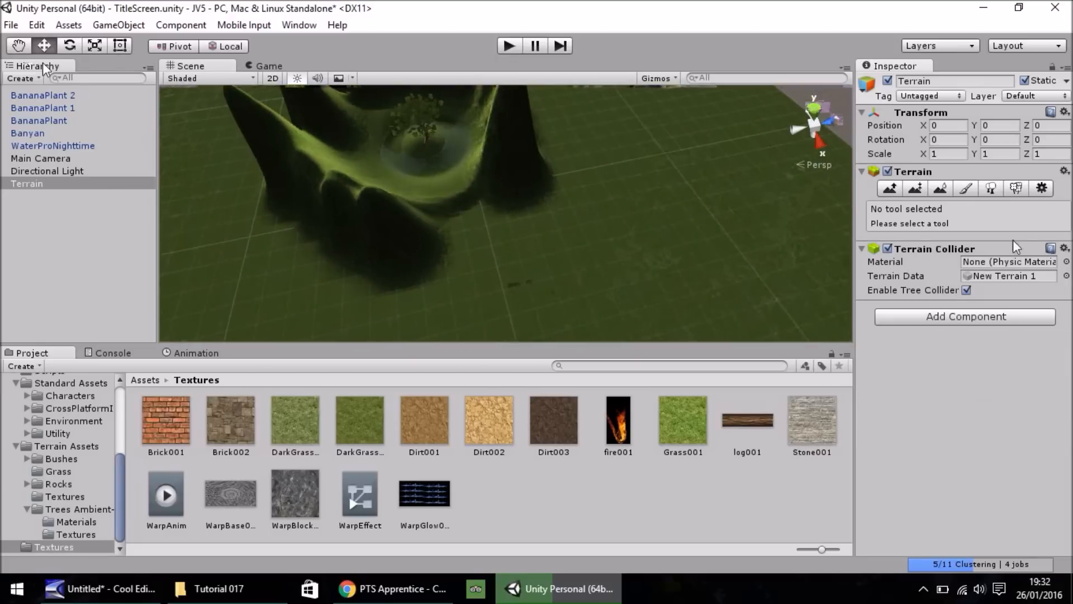
pyautogui.click(890, 188)
pyautogui.moveTo(438, 232)
pyautogui.mouseDown()
pyautogui.moveTo(447, 209)
pyautogui.moveTo(484, 203)
pyautogui.mouseUp()
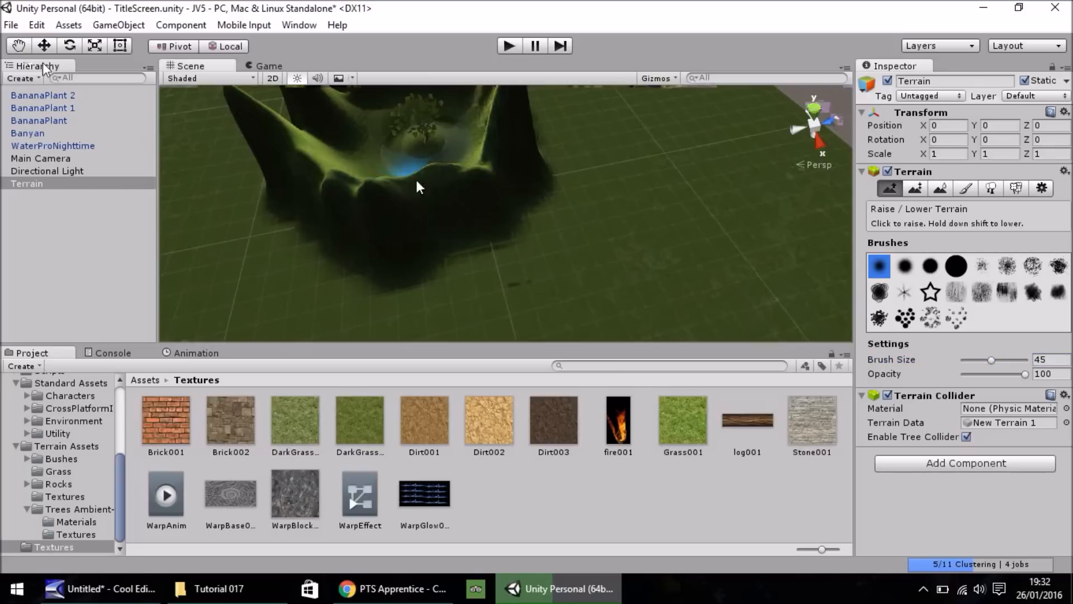
# Paint the Dirt003 texture over the mountains' inner slopes with the first round brush at size 45.
pyautogui.click(965, 189)
pyautogui.click(937, 376)
pyautogui.keyDown('alt'); pyautogui.moveTo(481, 177); pyautogui.dragTo(474, 130); pyautogui.keyUp('alt')
pyautogui.moveTo(409, 150)
pyautogui.mouseDown()
pyautogui.moveTo(340, 207)
pyautogui.moveTo(347, 232)
pyautogui.mouseUp()
pyautogui.moveTo(455, 152)
pyautogui.mouseDown()
pyautogui.moveTo(488, 145)
pyautogui.moveTo(434, 146)
pyautogui.moveTo(536, 159)
pyautogui.moveTo(515, 180)
pyautogui.mouseUp()
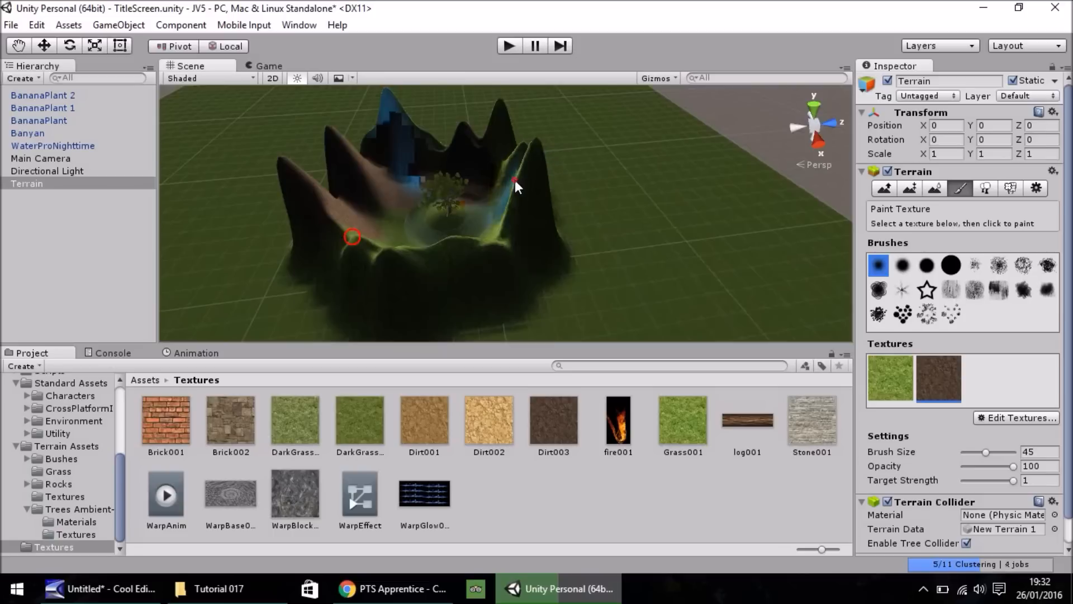
# Cover the remaining grassy inner slopes and crater floor with the Dirt003 texture.
pyautogui.click(27, 46)
pyautogui.keyDown('alt'); pyautogui.moveTo(391, 162); pyautogui.dragTo(548, 120); pyautogui.keyUp('alt')
pyautogui.click(45, 46)
pyautogui.click(964, 188)
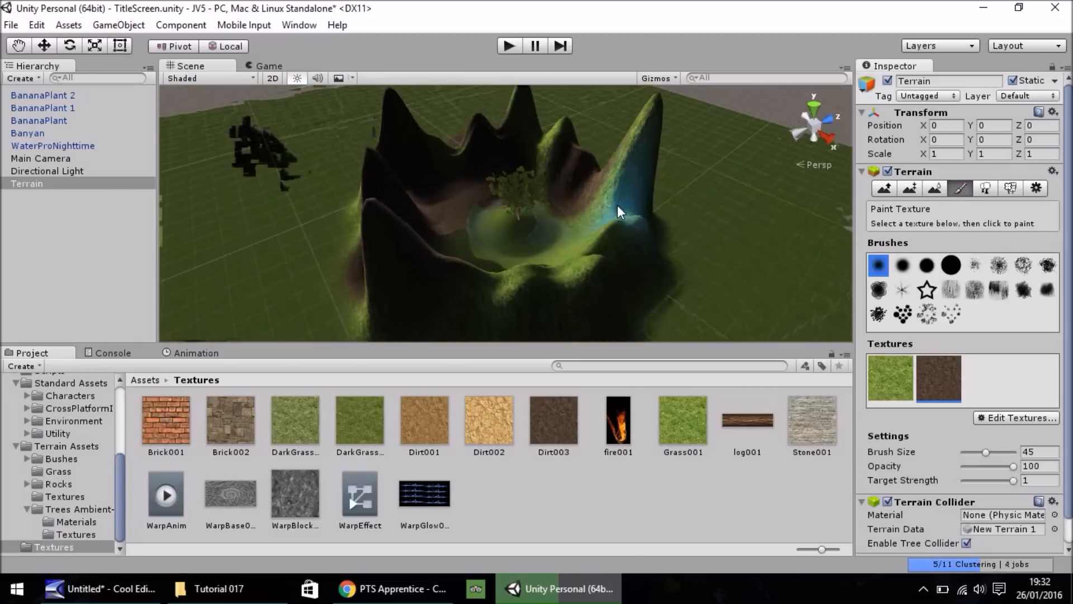
pyautogui.moveTo(541, 162)
pyautogui.mouseDown()
pyautogui.moveTo(583, 147)
pyautogui.moveTo(552, 157)
pyautogui.moveTo(594, 192)
pyautogui.moveTo(605, 218)
pyautogui.moveTo(530, 275)
pyautogui.moveTo(439, 270)
pyautogui.moveTo(419, 243)
pyautogui.moveTo(345, 237)
pyautogui.mouseUp()
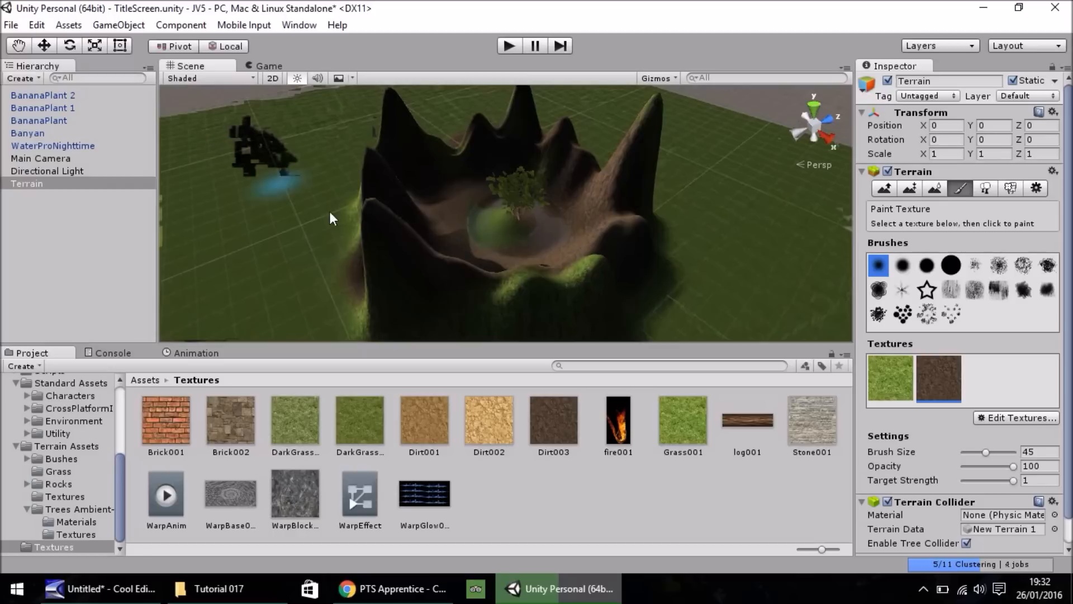
pyautogui.scroll(1, 337, 190)
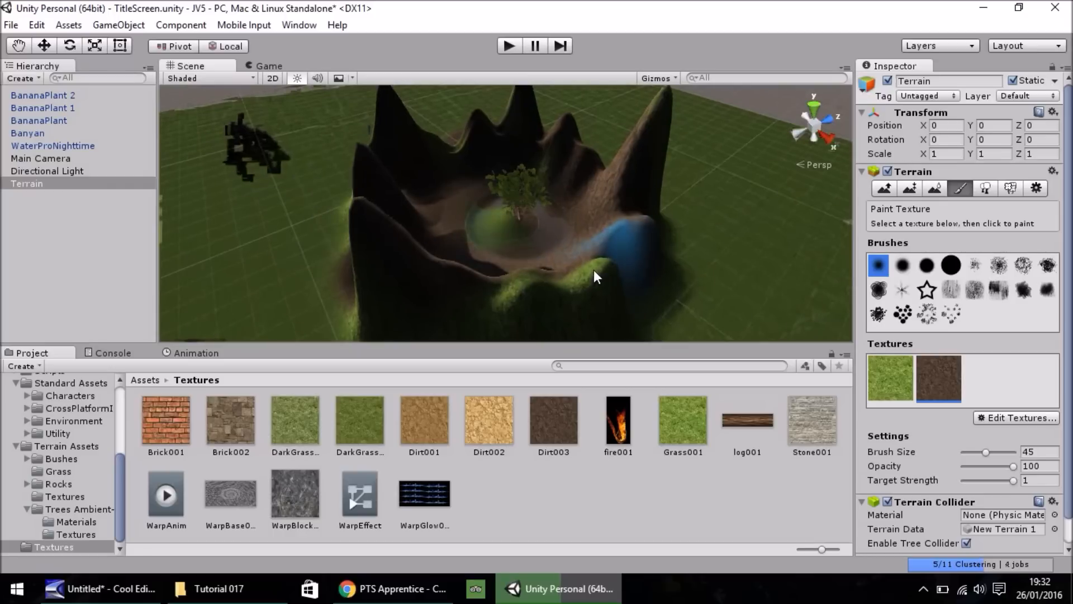
# Paint the grass texture back over the central island and the ground around the water.
pyautogui.click(907, 390)
pyautogui.moveTo(500, 217)
pyautogui.mouseDown()
pyautogui.moveTo(532, 213)
pyautogui.moveTo(509, 203)
pyautogui.mouseUp()
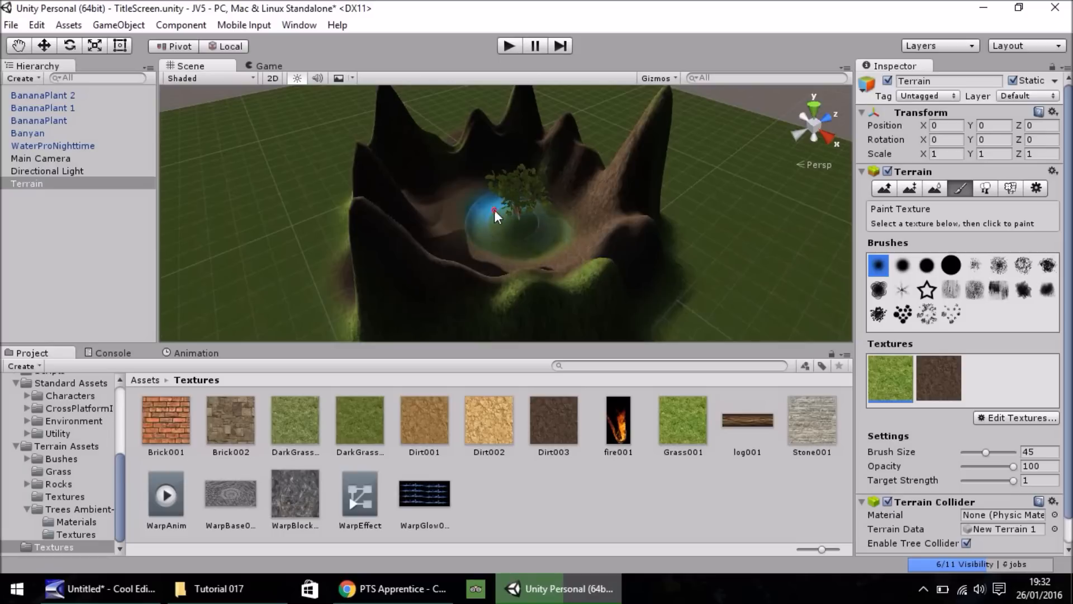
pyautogui.moveTo(481, 251)
pyautogui.mouseDown()
pyautogui.moveTo(544, 247)
pyautogui.moveTo(546, 202)
pyautogui.moveTo(518, 190)
pyautogui.moveTo(471, 193)
pyautogui.moveTo(517, 222)
pyautogui.mouseUp()
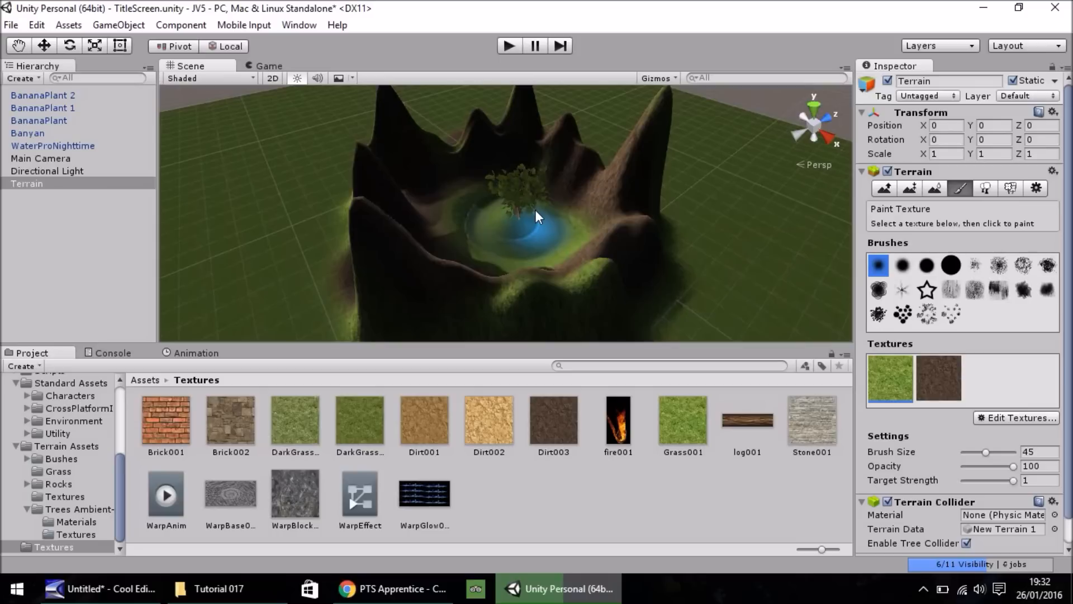
pyautogui.scroll(3, 526, 207)
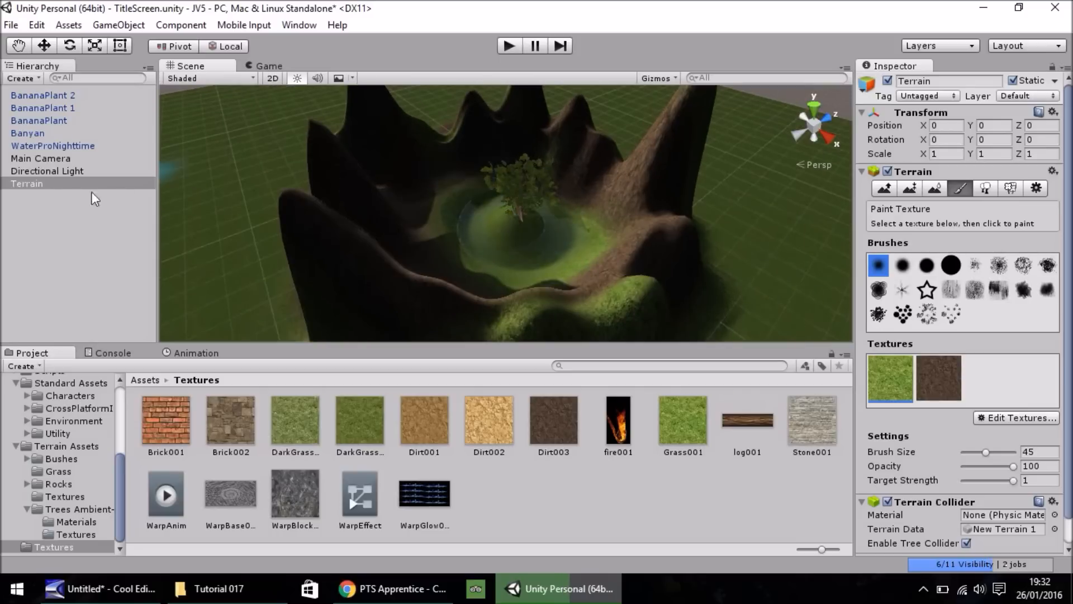
# Create a cube, nest it under the Banyan, and make the Main Camera a child of the cube.
pyautogui.click(119, 25)
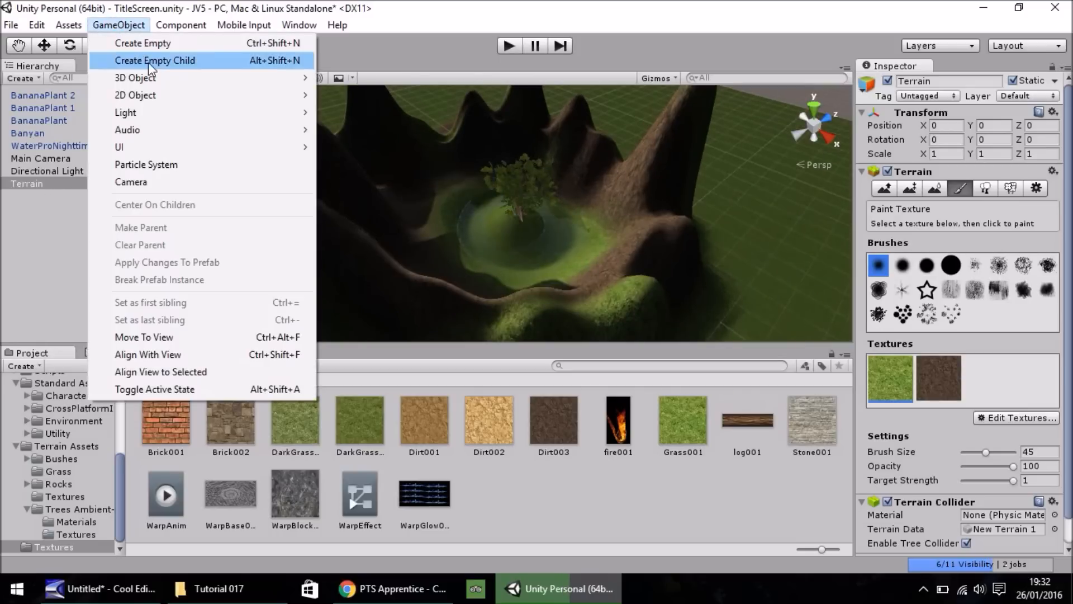
pyautogui.moveTo(230, 79)
pyautogui.click(341, 80)
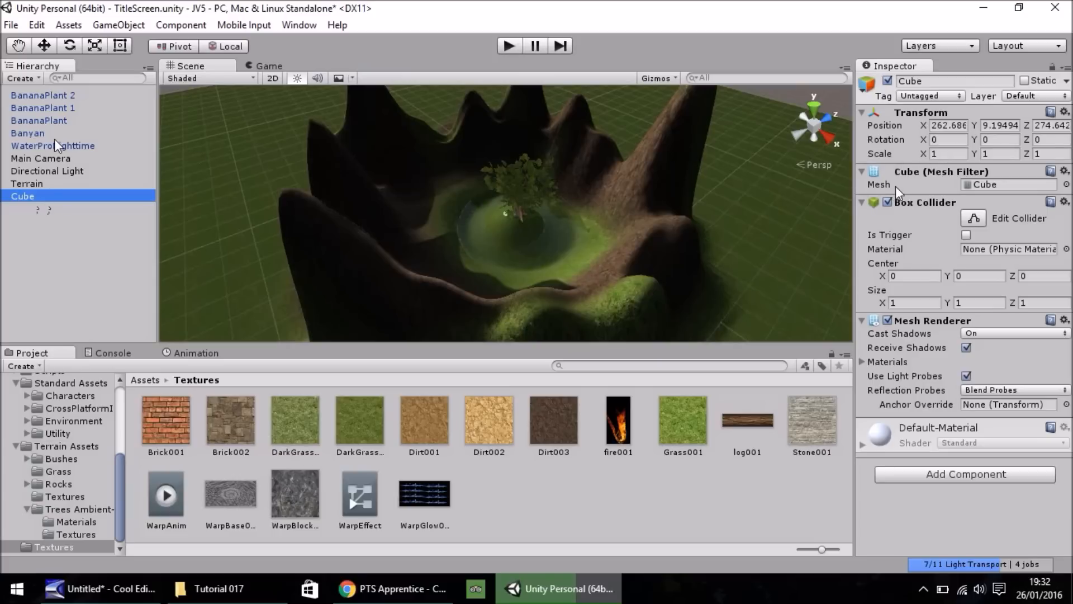
pyautogui.moveTo(53, 158); pyautogui.dragTo(27, 132)
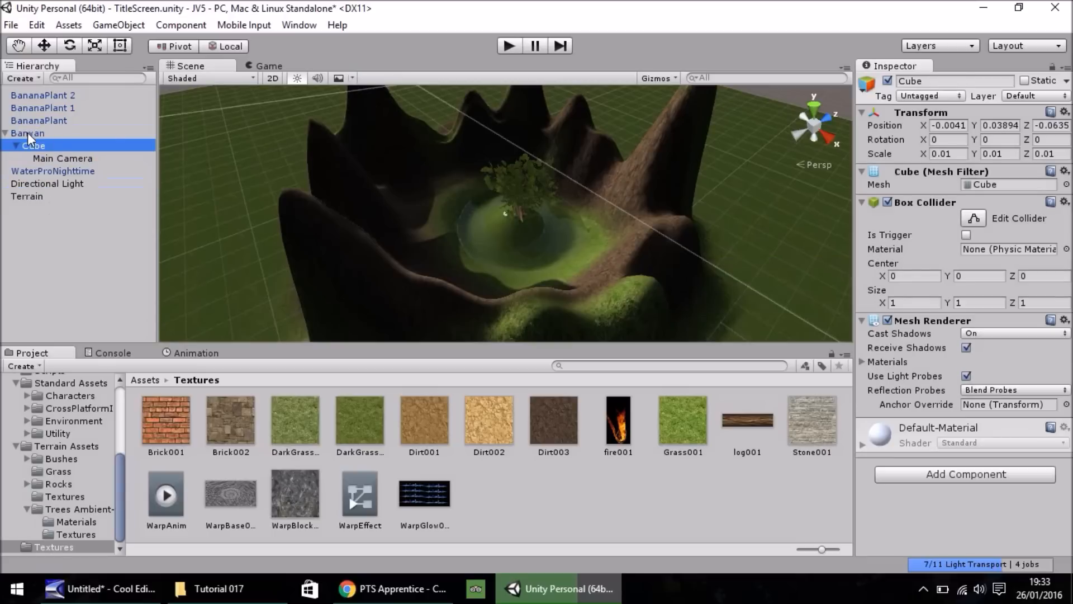
# Set the cube's position relative to the Banyan to X 0, Y 0, Z 0.
pyautogui.click(946, 125)
pyautogui.write('0')
pyautogui.press('Tab')
pyautogui.write('0')
pyautogui.press('Tab')
pyautogui.write('0')
# Set the Main Camera's position relative to the cube to X 0, Y 0, Z 0.
pyautogui.click(46, 160)
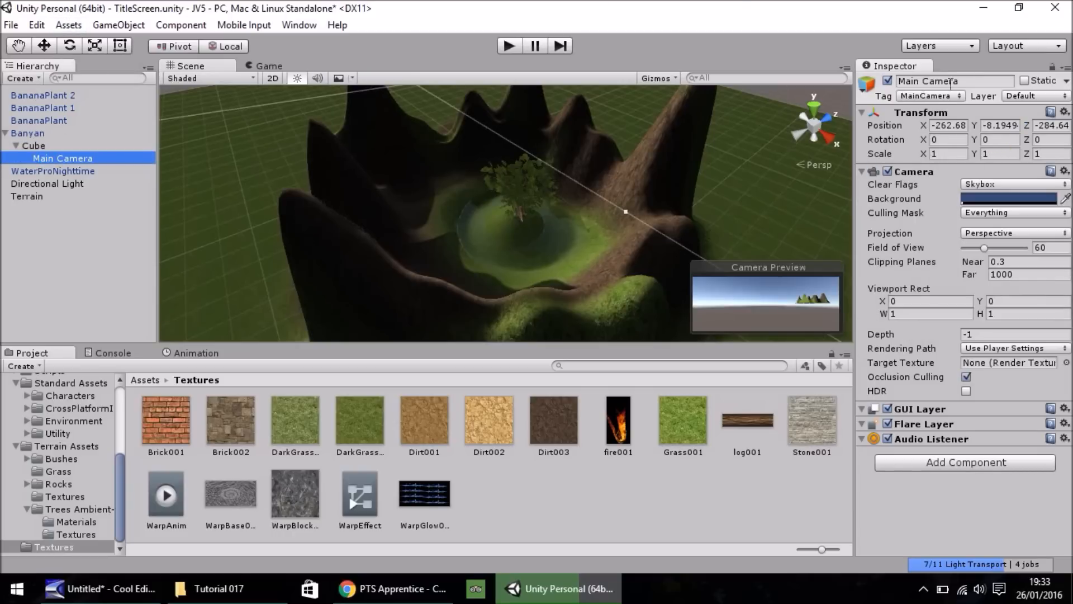
pyautogui.click(949, 124)
pyautogui.write('0')
pyautogui.press('Tab')
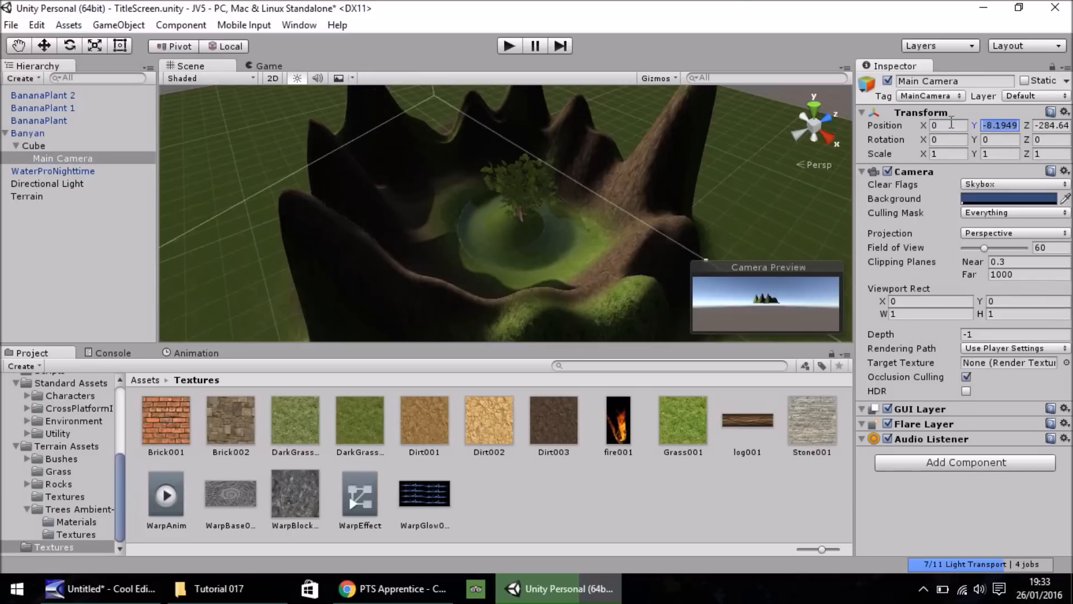
pyautogui.write('0')
pyautogui.press('Tab')
pyautogui.write('0')
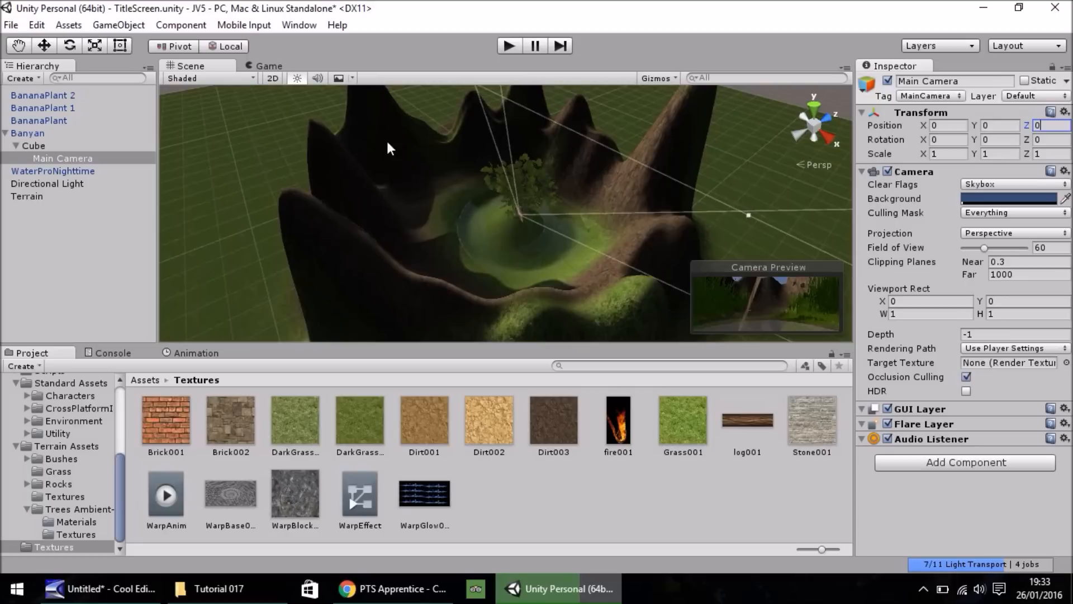
# Move the Main Camera back and up to about Y 17.4, Z -26.8, and set its X rotation to 15.
pyautogui.click(38, 48)
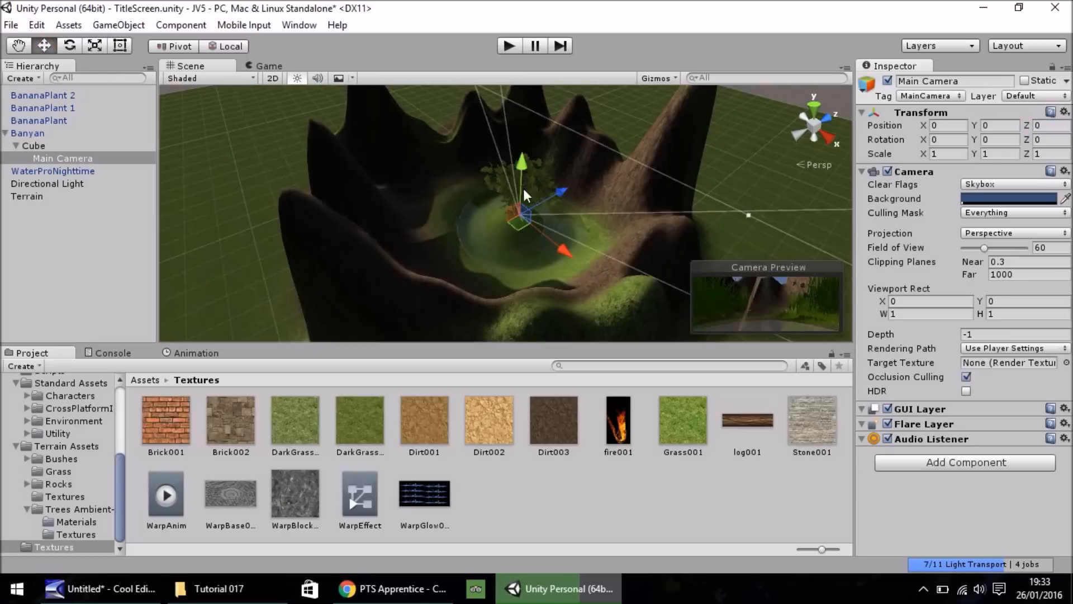
pyautogui.moveTo(560, 190); pyautogui.dragTo(592, 176)
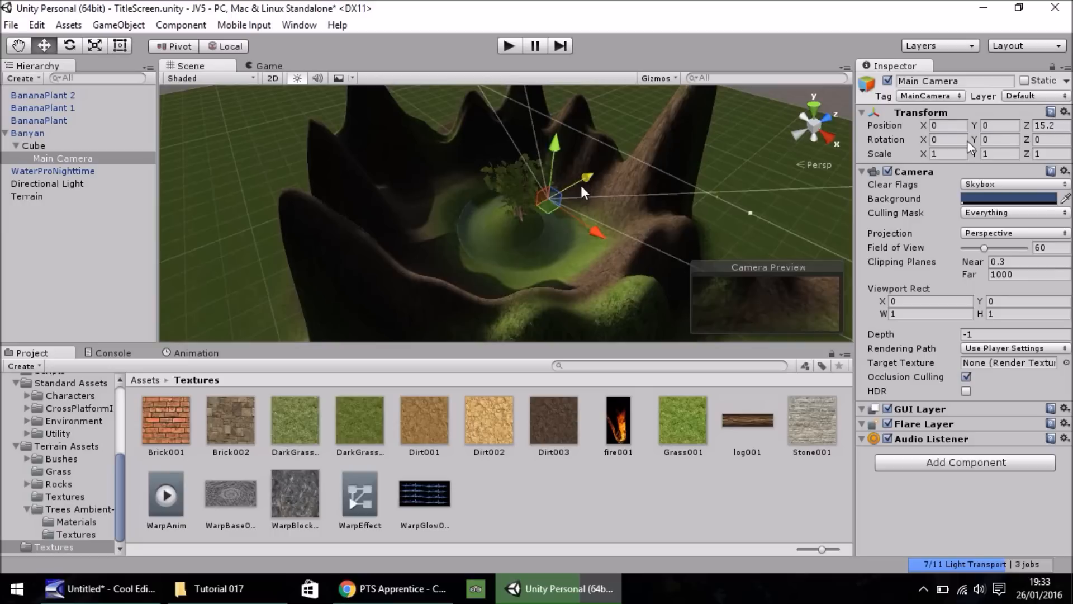
pyautogui.moveTo(580, 192); pyautogui.dragTo(454, 163)
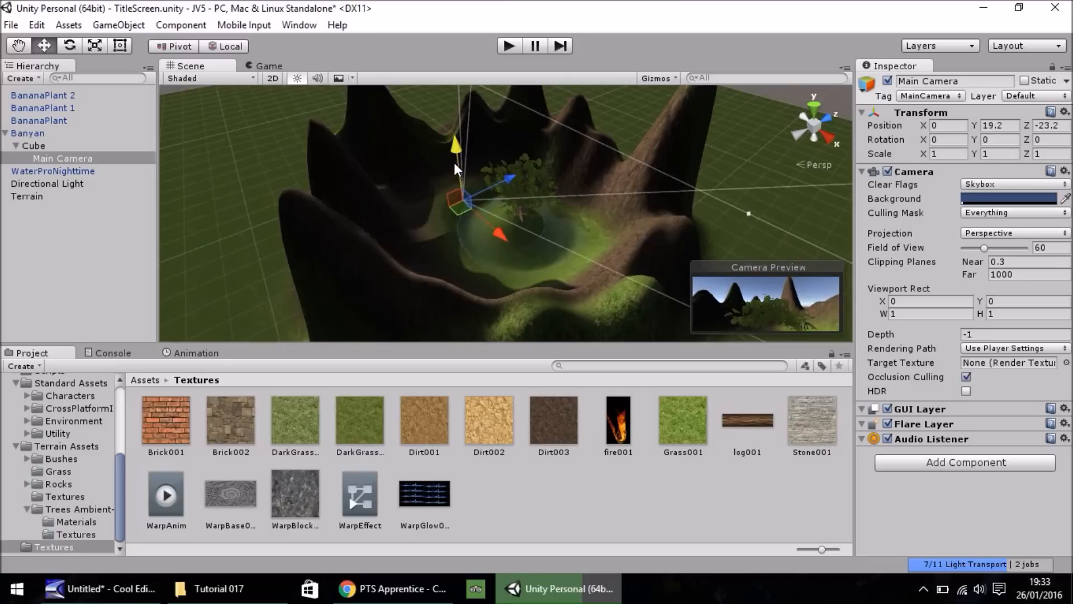
pyautogui.moveTo(512, 179); pyautogui.dragTo(504, 182)
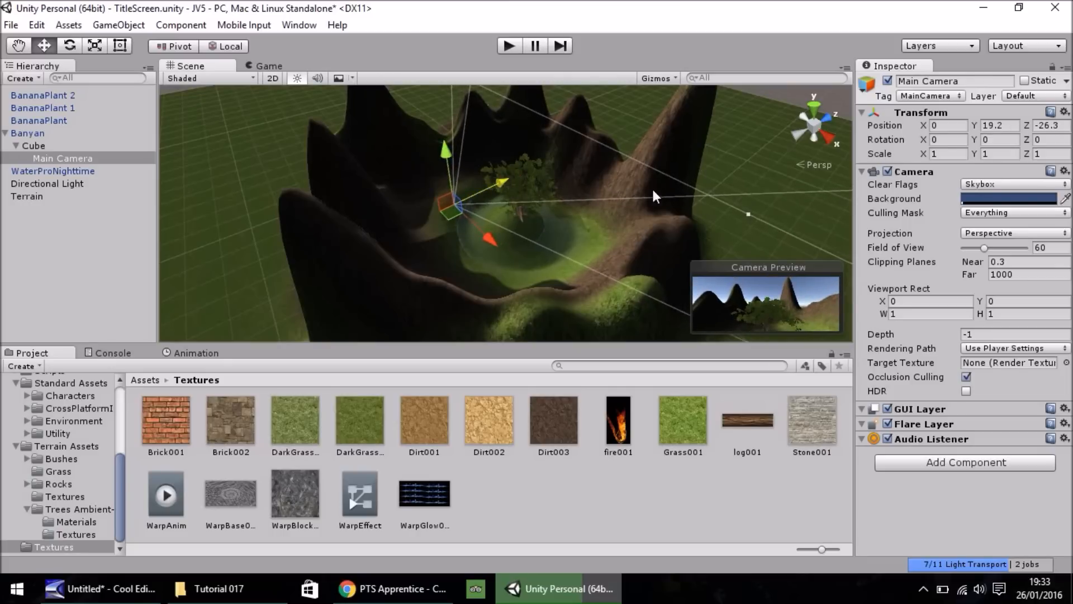
pyautogui.click(949, 140)
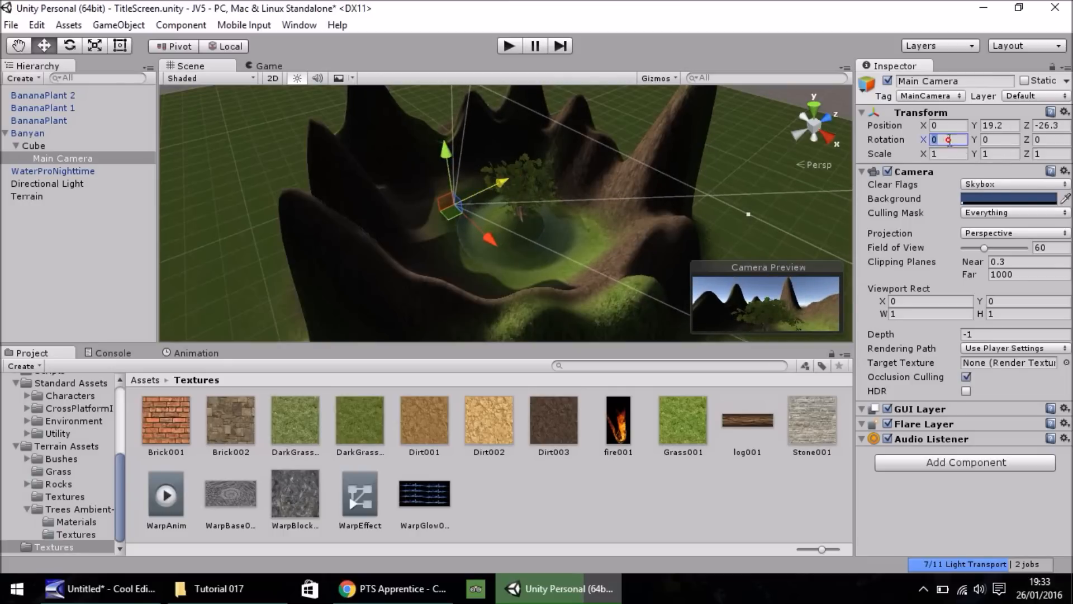
pyautogui.write('15')
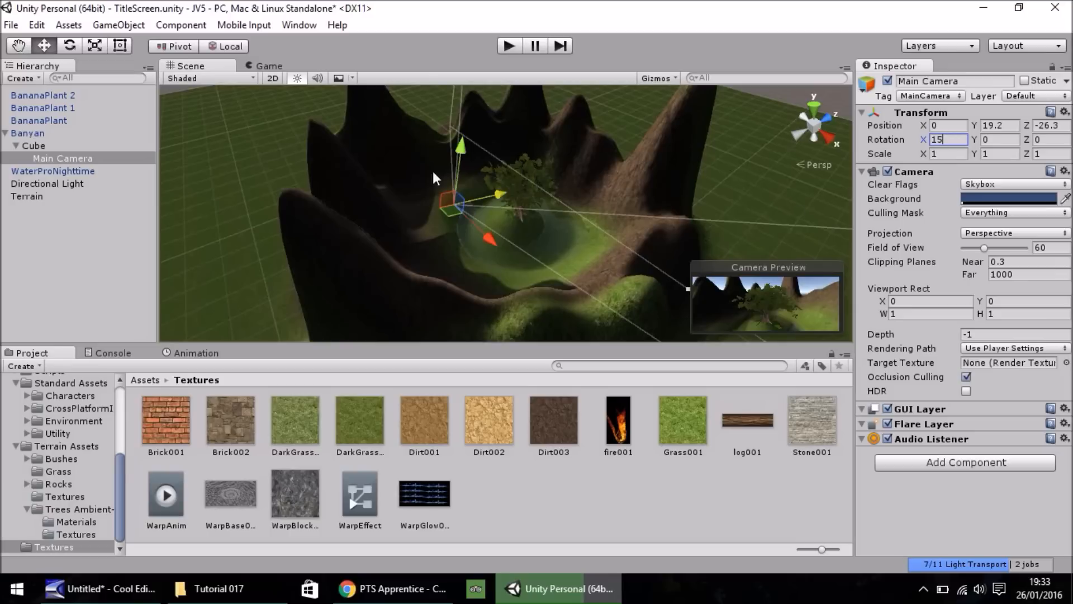
pyautogui.moveTo(458, 146); pyautogui.dragTo(458, 150)
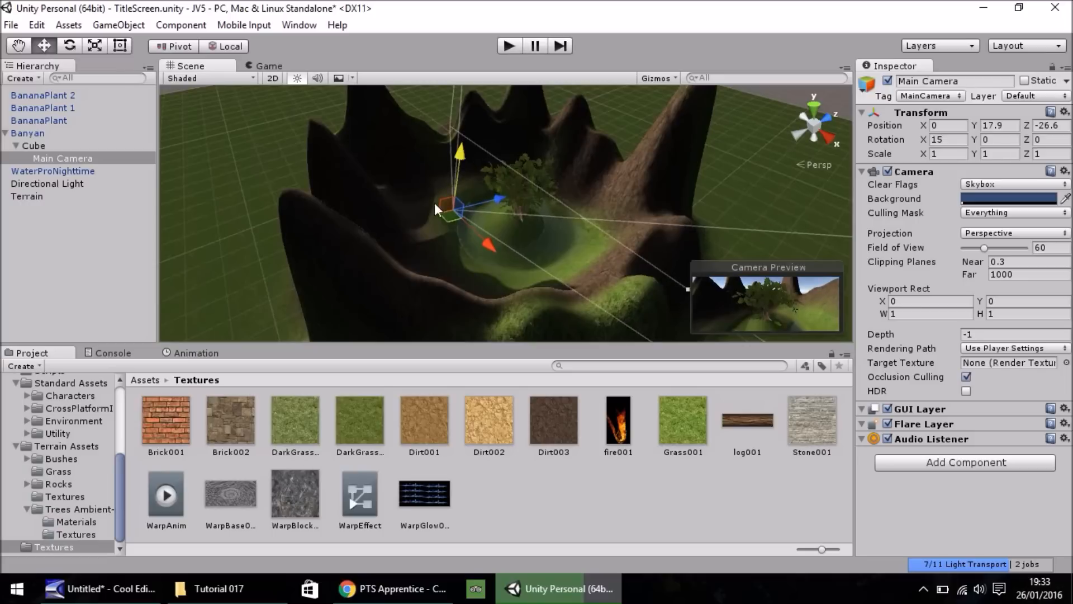
# Run the scene in play mode to examine the camera's framing of the Banyan island, and stop it.
pyautogui.click(508, 47)
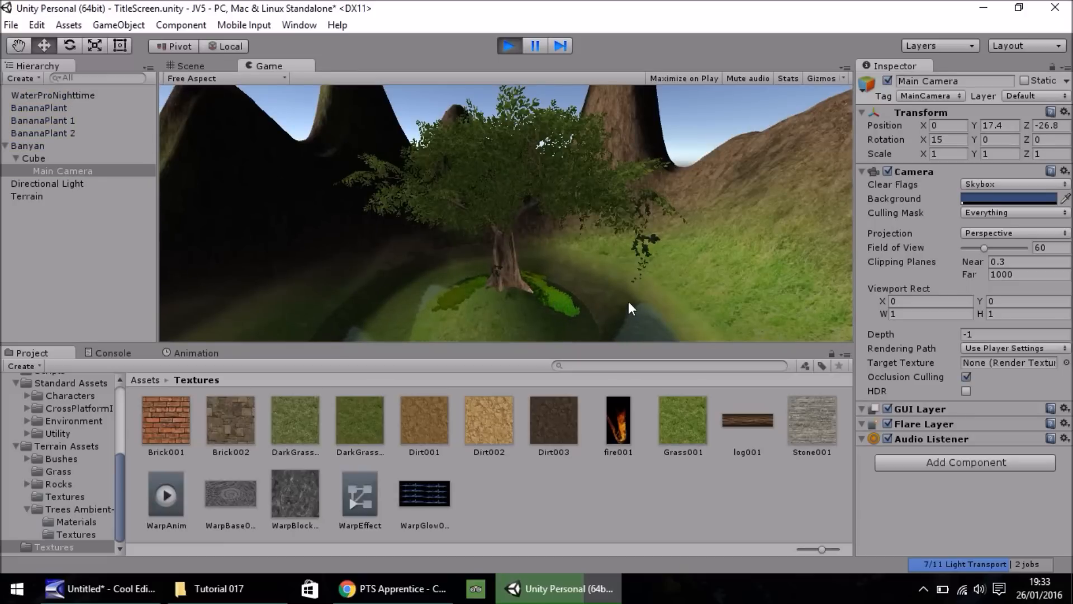
pyautogui.click(509, 46)
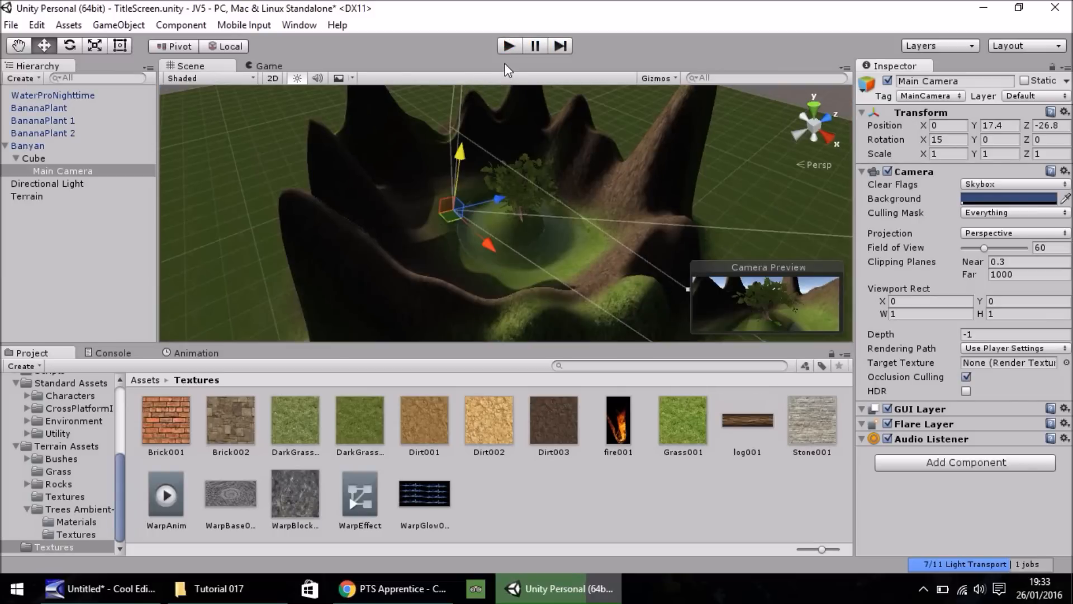
# Search the Asset Store for "classic skybox", view the free Classic Skybox package's page, and close the store.
pyautogui.click(310, 23)
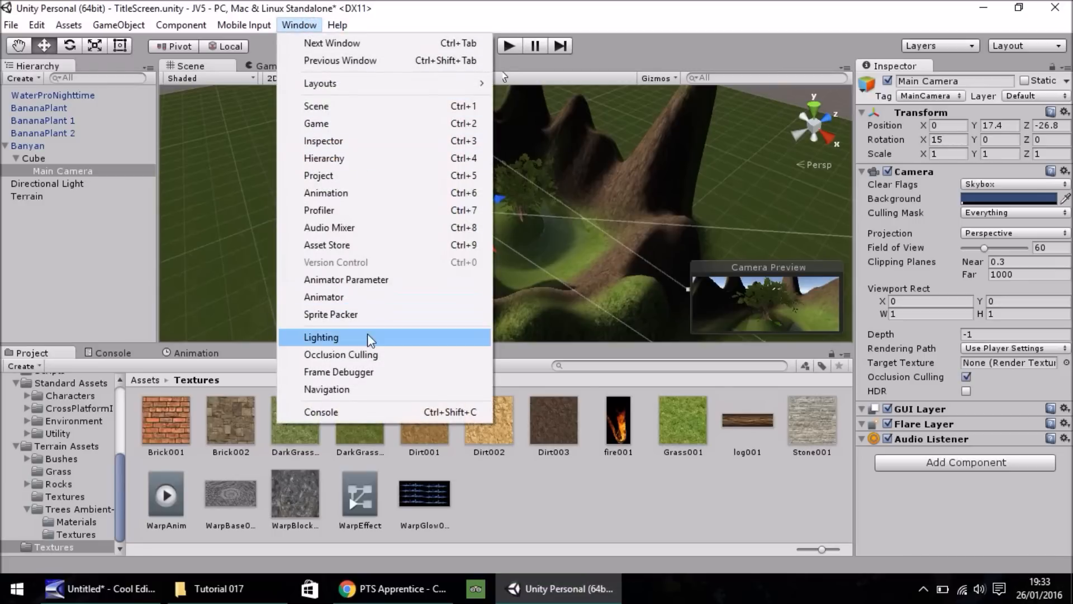
pyautogui.click(338, 245)
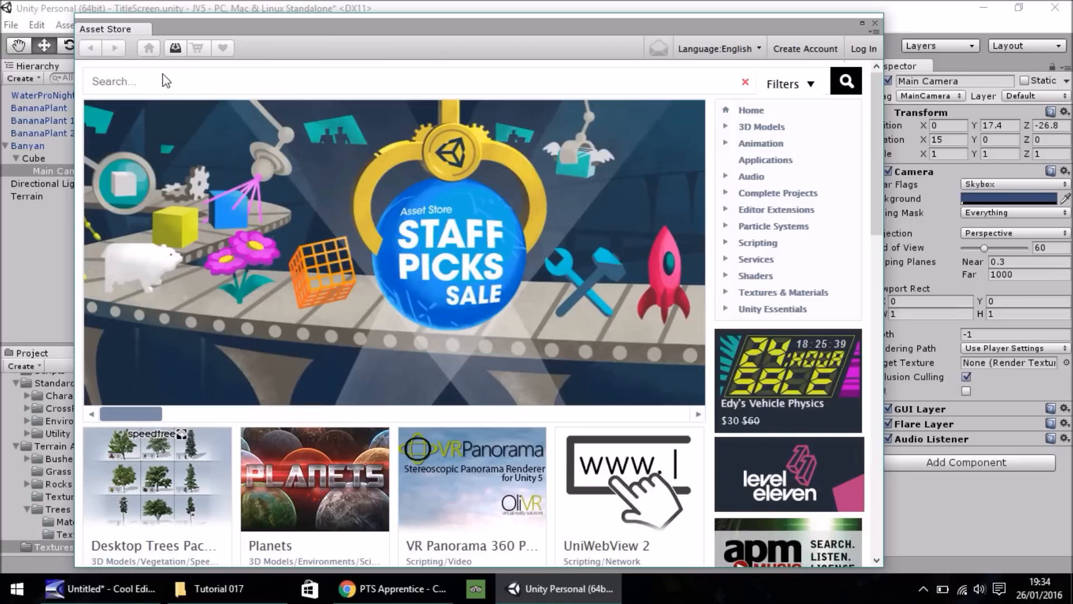
pyautogui.click(165, 82)
pyautogui.write('classic skybox')
pyautogui.press('Return')
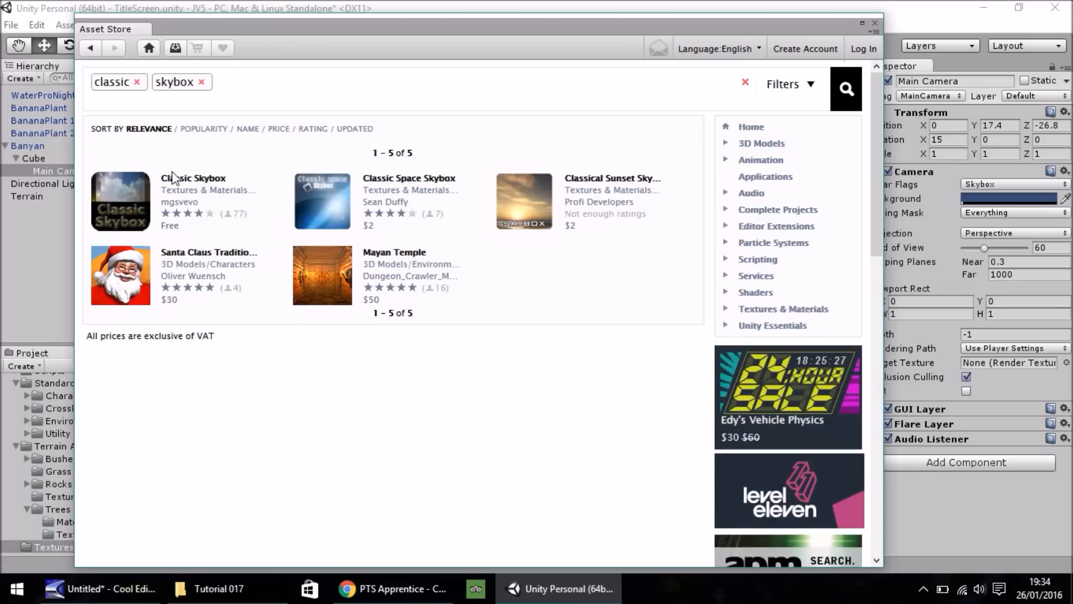
pyautogui.click(176, 178)
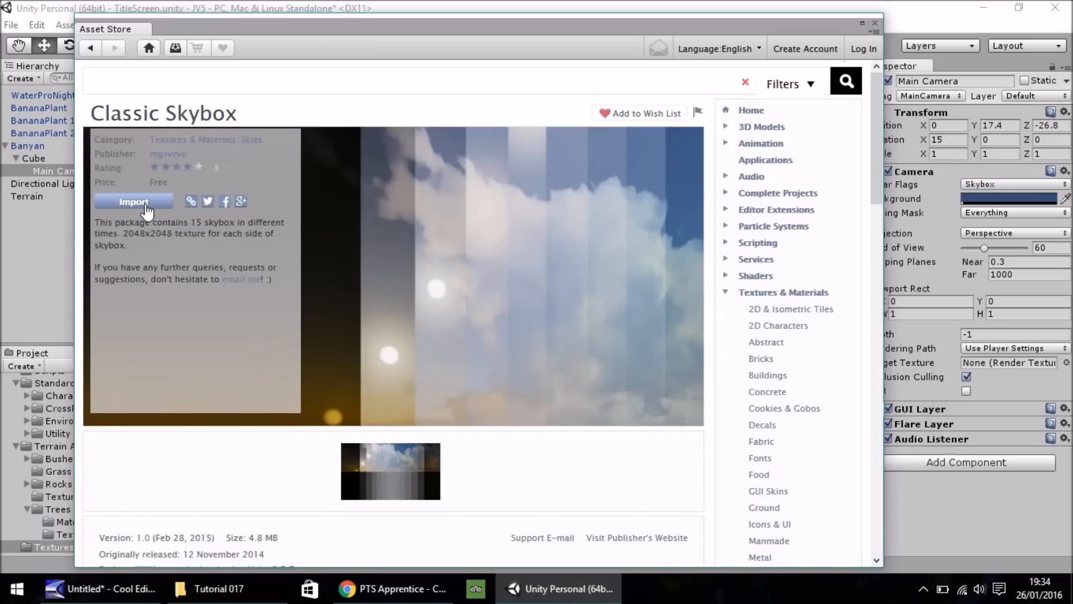
pyautogui.click(876, 24)
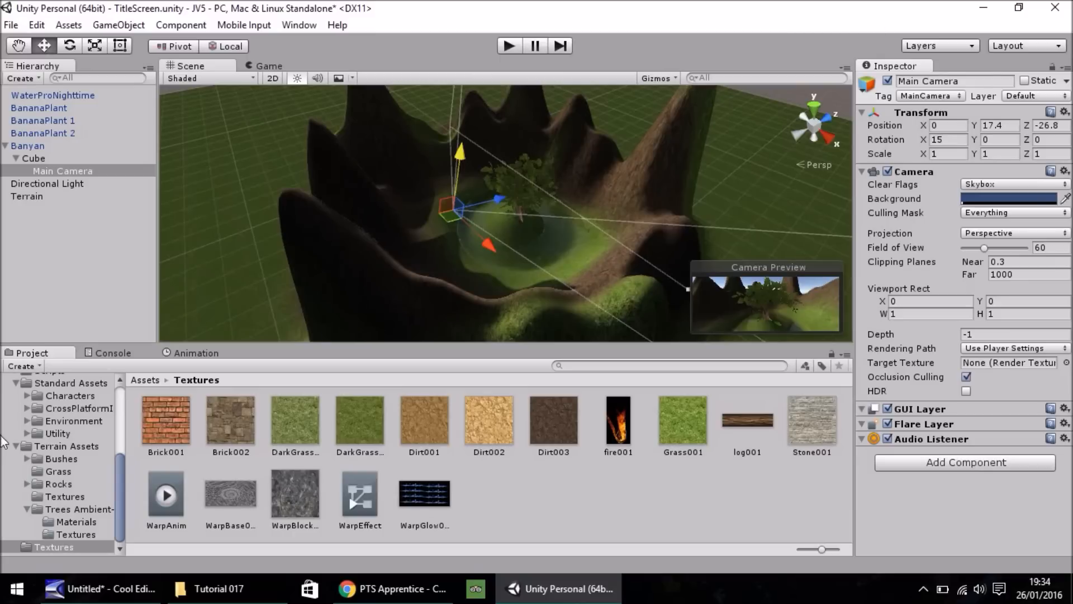
# Collapse the expanded asset folders, open the Classic Skybox folder, and look at the sky above the terrain in the scene.
pyautogui.click(16, 446)
pyautogui.click(16, 472)
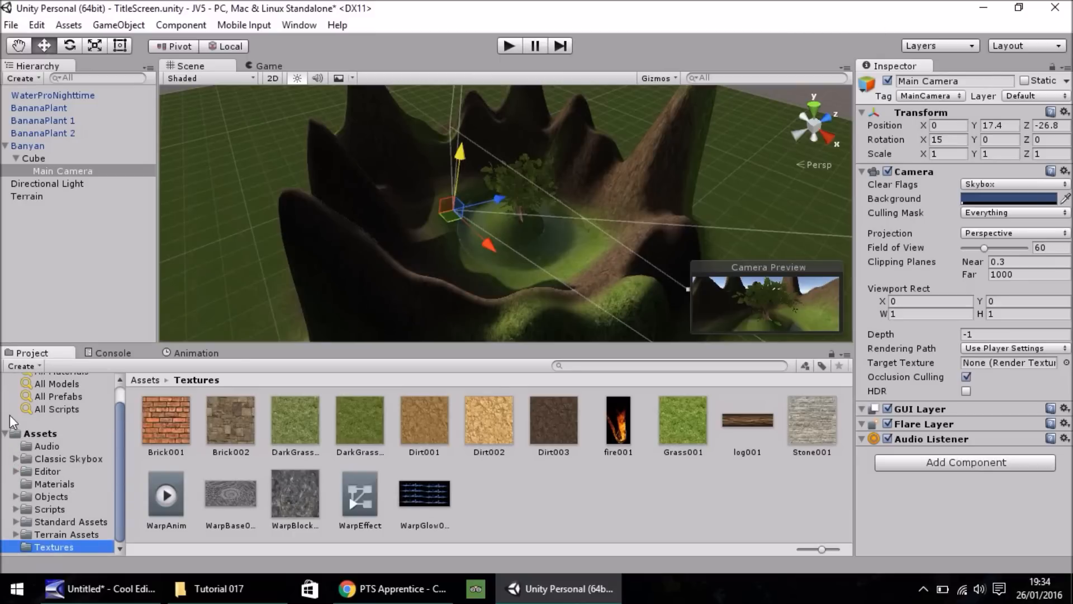
pyautogui.click(47, 471)
pyautogui.click(61, 459)
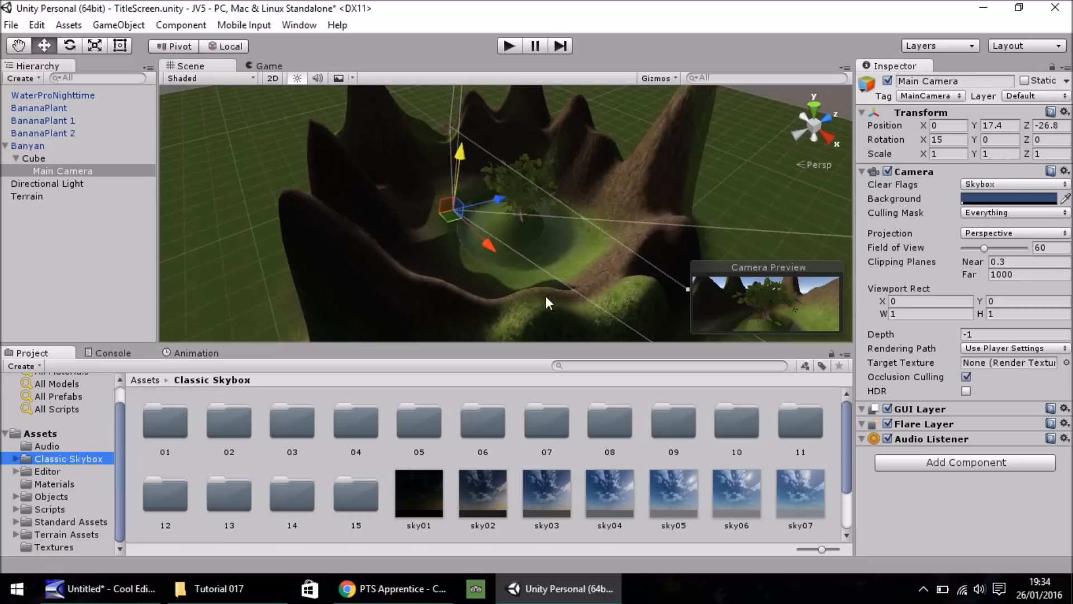
pyautogui.moveTo(559, 250); pyautogui.dragTo(595, 105, button='right')
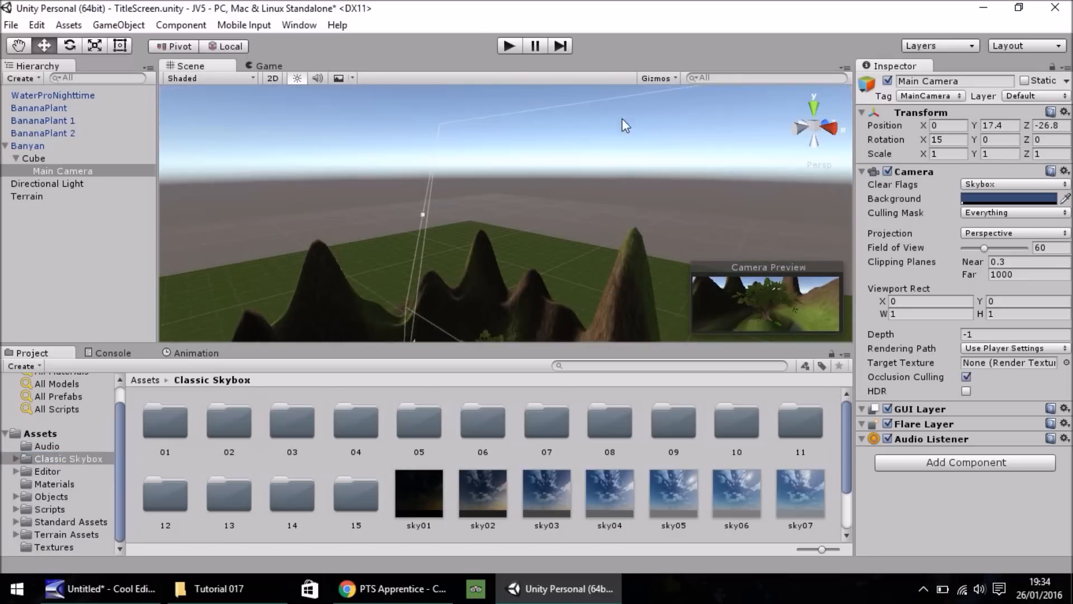
pyautogui.moveTo(372, 152); pyautogui.dragTo(435, 260, button='right')
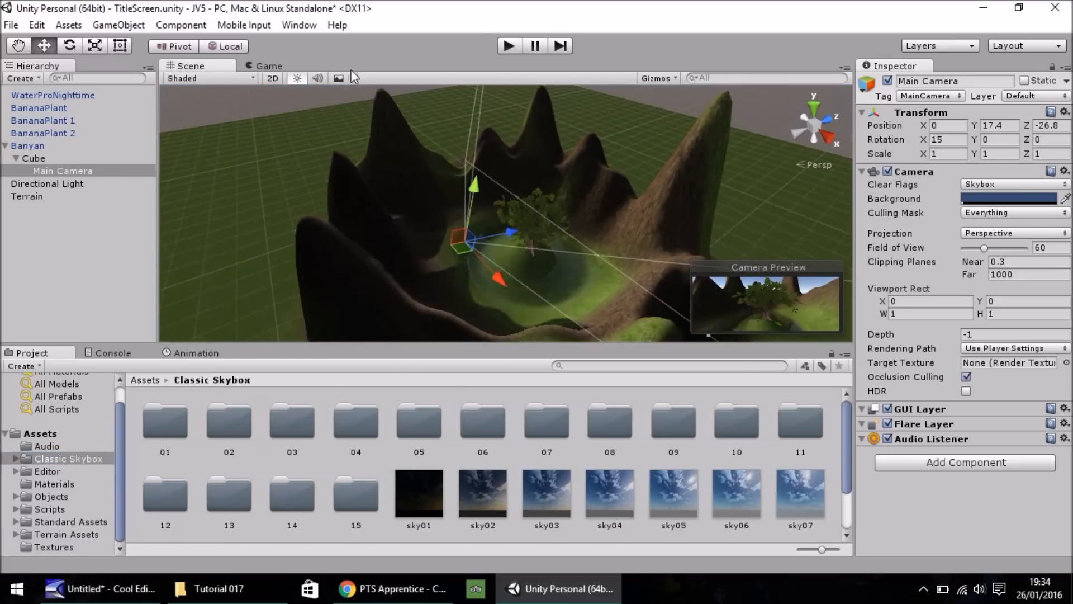
# Assign the sky01 material as the scene's skybox in the Lighting settings and close them.
pyautogui.click(296, 24)
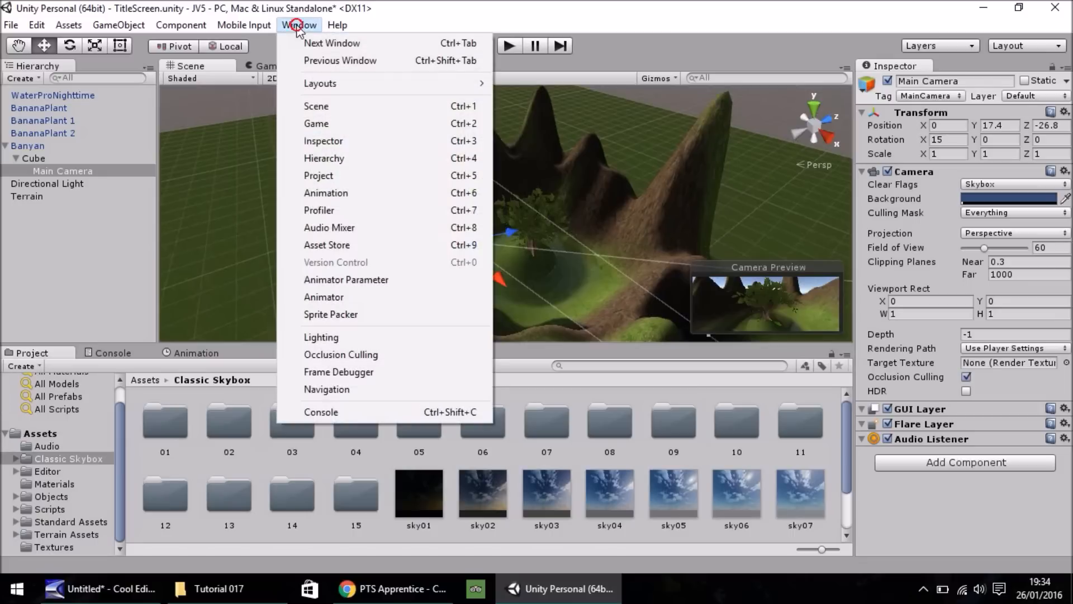
pyautogui.click(348, 337)
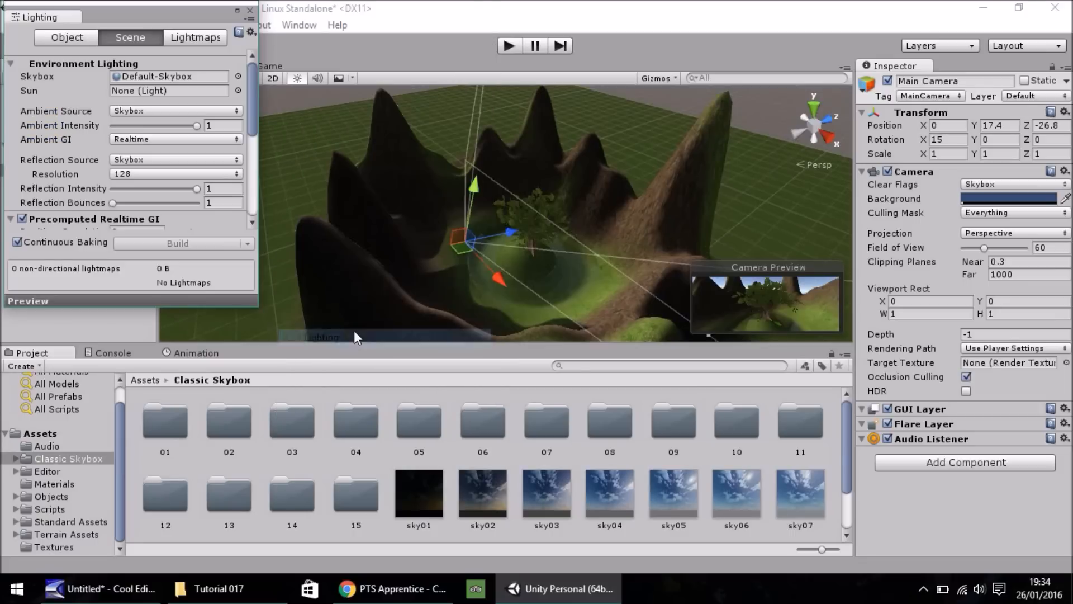
pyautogui.click(239, 76)
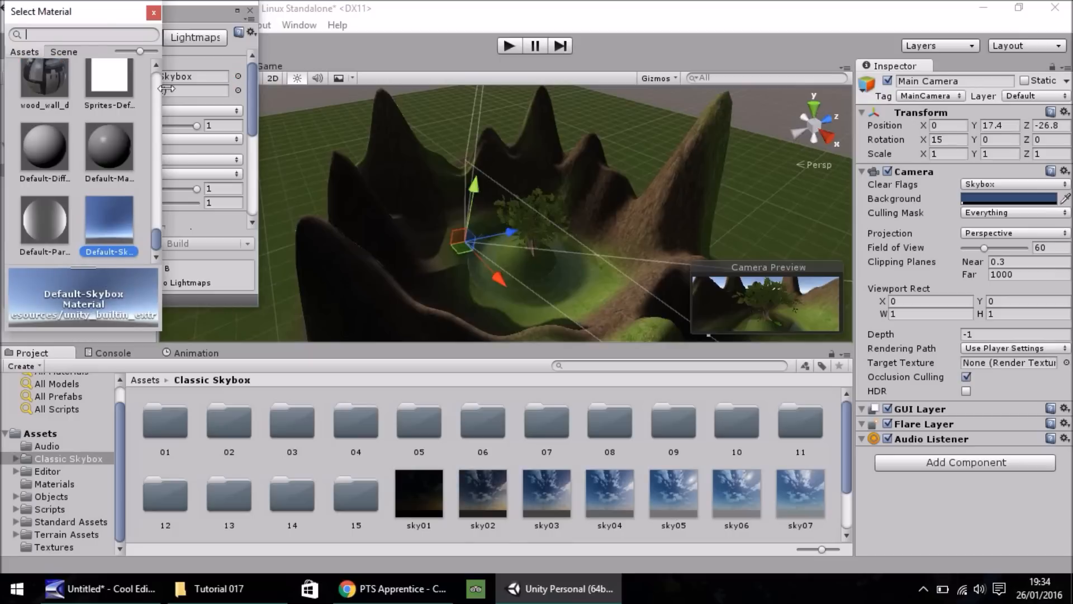
pyautogui.click(153, 235)
pyautogui.moveTo(156, 210); pyautogui.dragTo(156, 161)
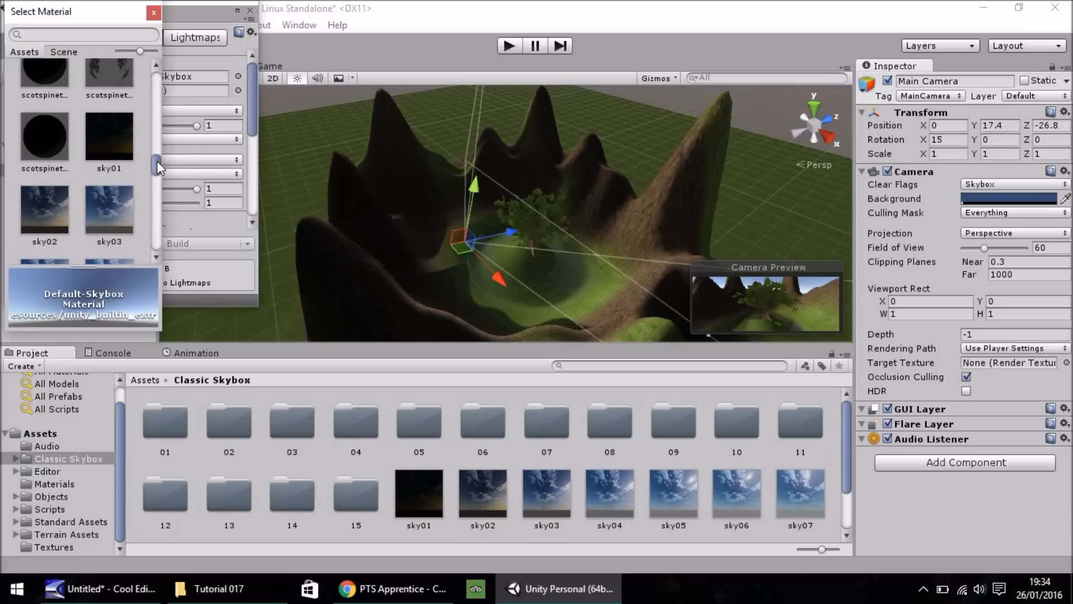
pyautogui.doubleClick(108, 134)
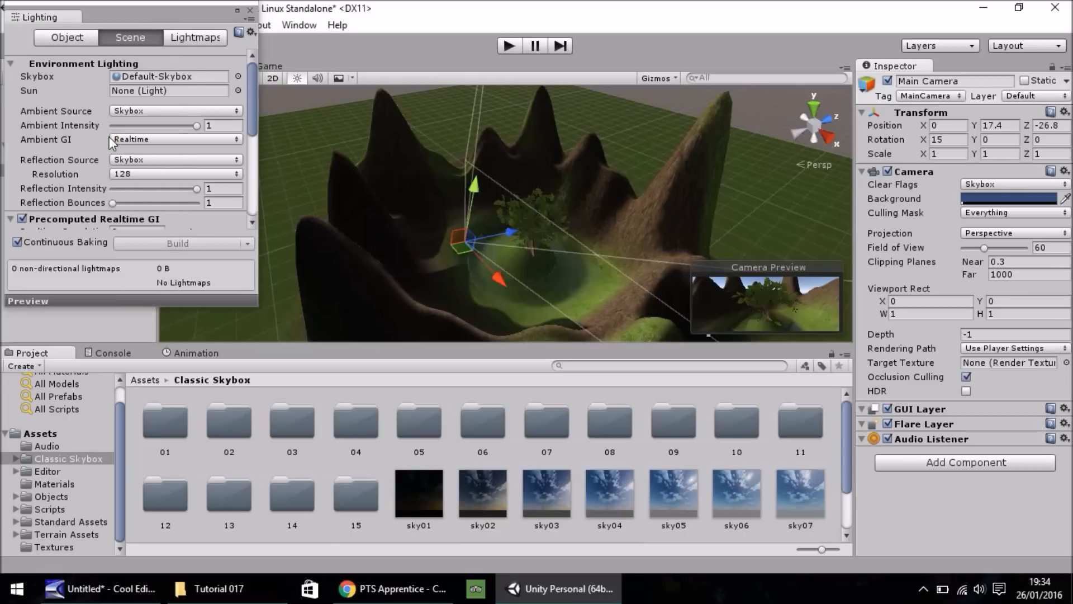
pyautogui.click(250, 10)
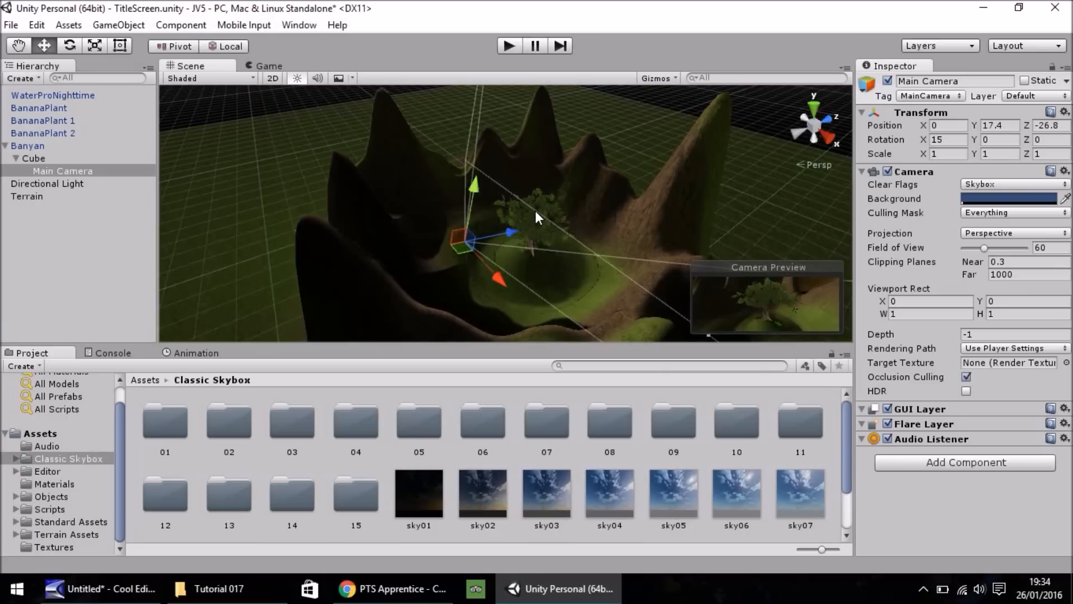
# Move the Main Camera forward to about Y 16.7, Z -24.3, and check its framing with a play-mode run.
pyautogui.moveTo(510, 230); pyautogui.dragTo(519, 233)
pyautogui.click(510, 46)
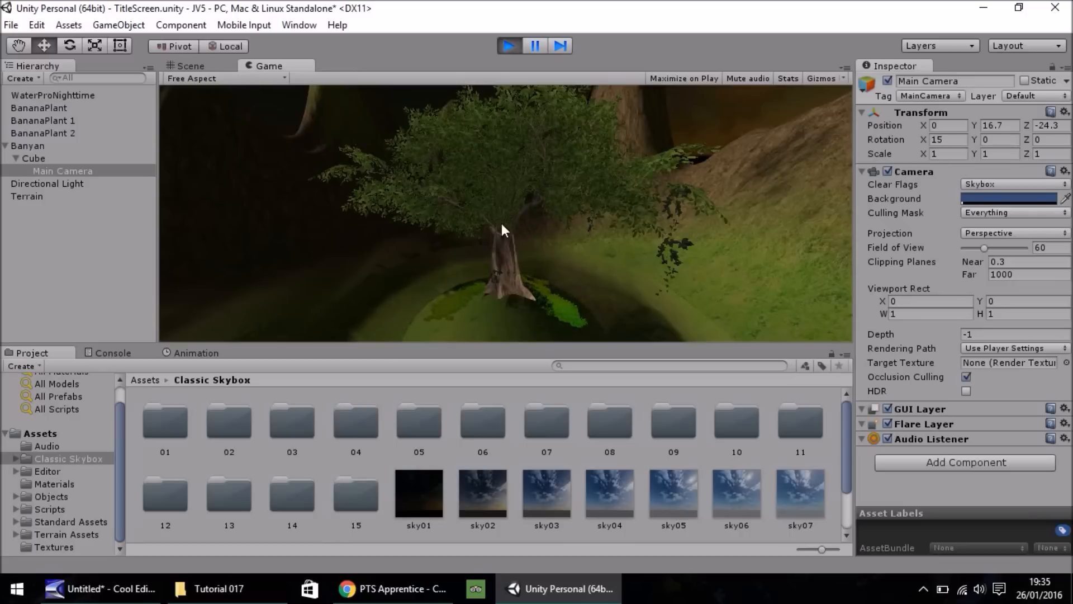
pyautogui.click(507, 46)
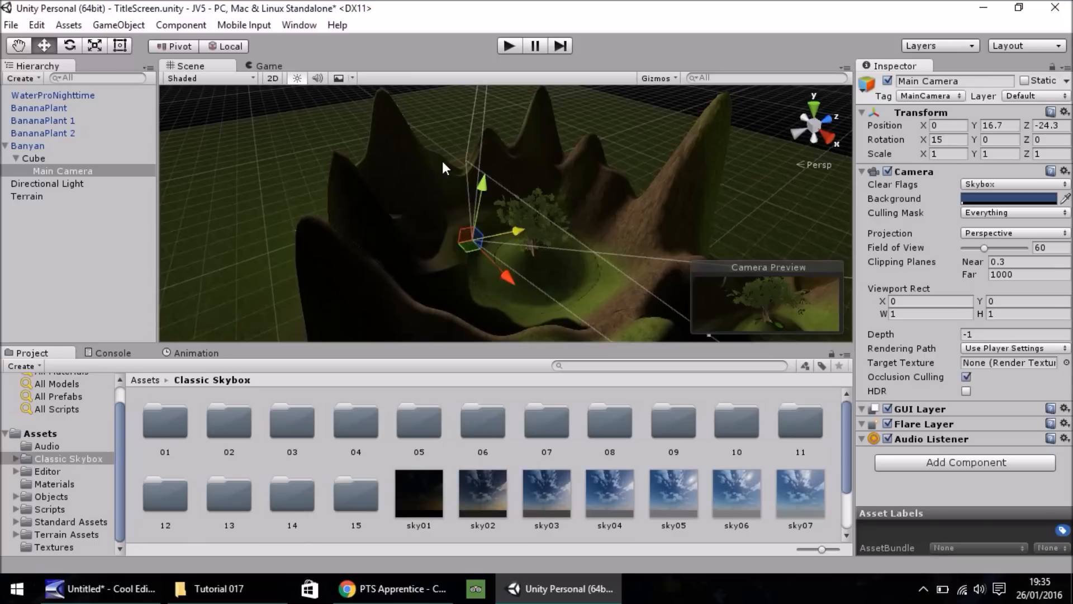
# Show the contents of the project's top-level Assets folder with nothing selected.
pyautogui.click(180, 352)
pyautogui.click(30, 353)
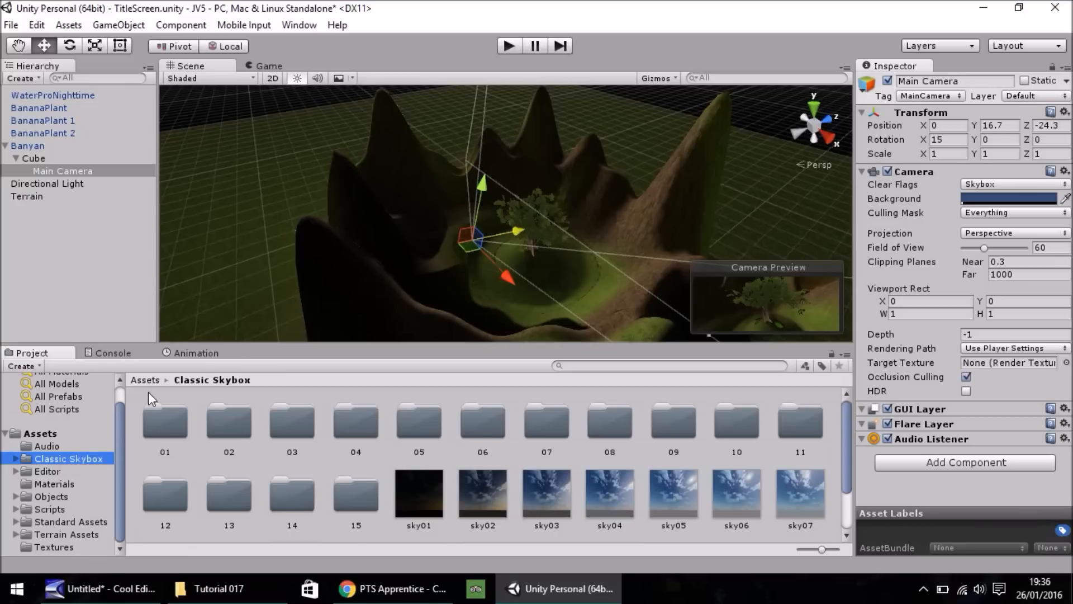
pyautogui.click(41, 434)
pyautogui.click(407, 498)
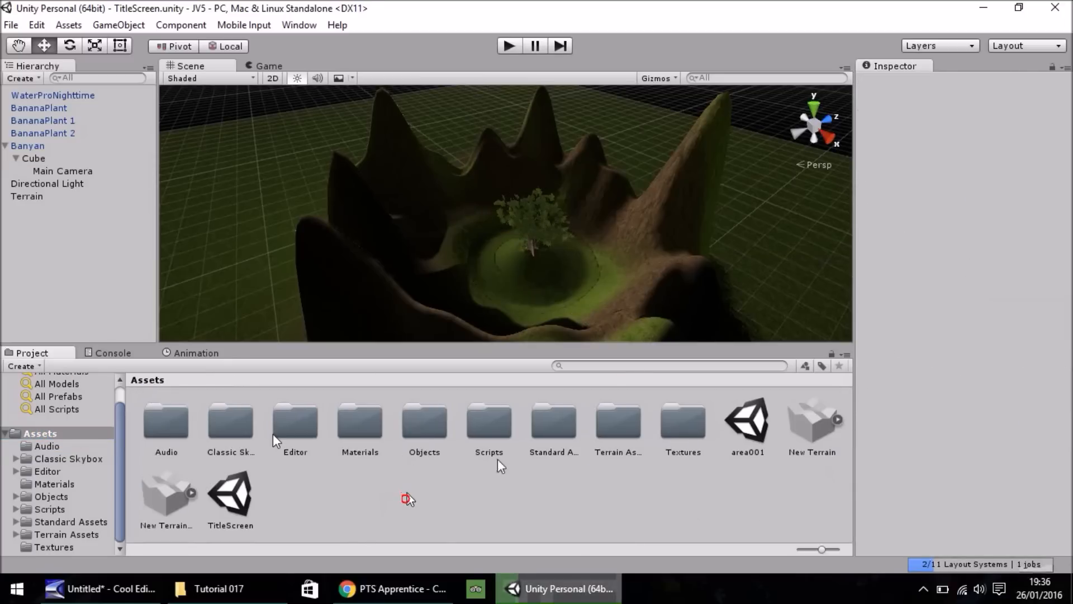